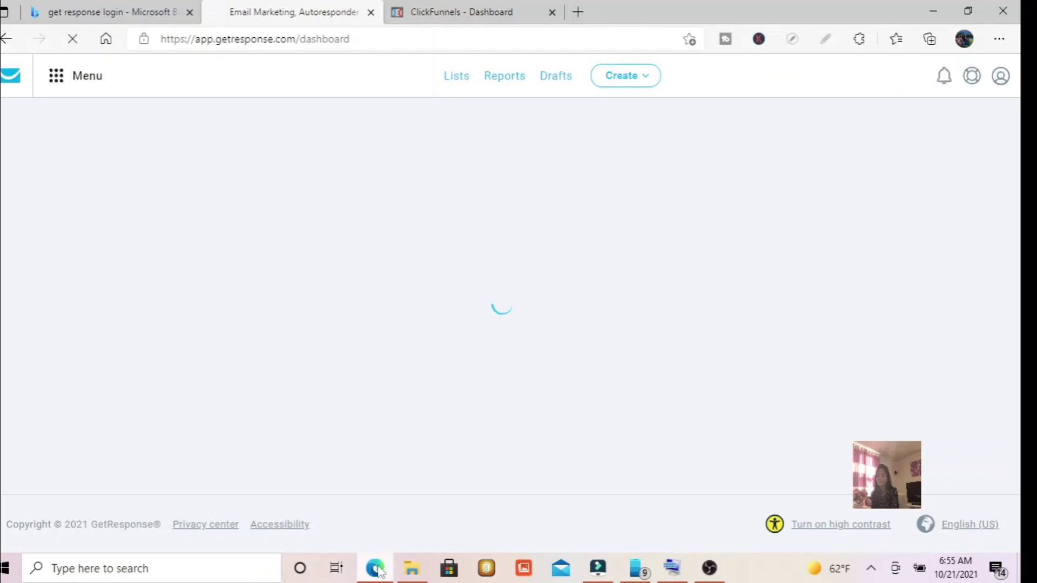
Step: Open the GetResponse account management page and review the email domains listed under its email addresses
mouse_move(377, 570)
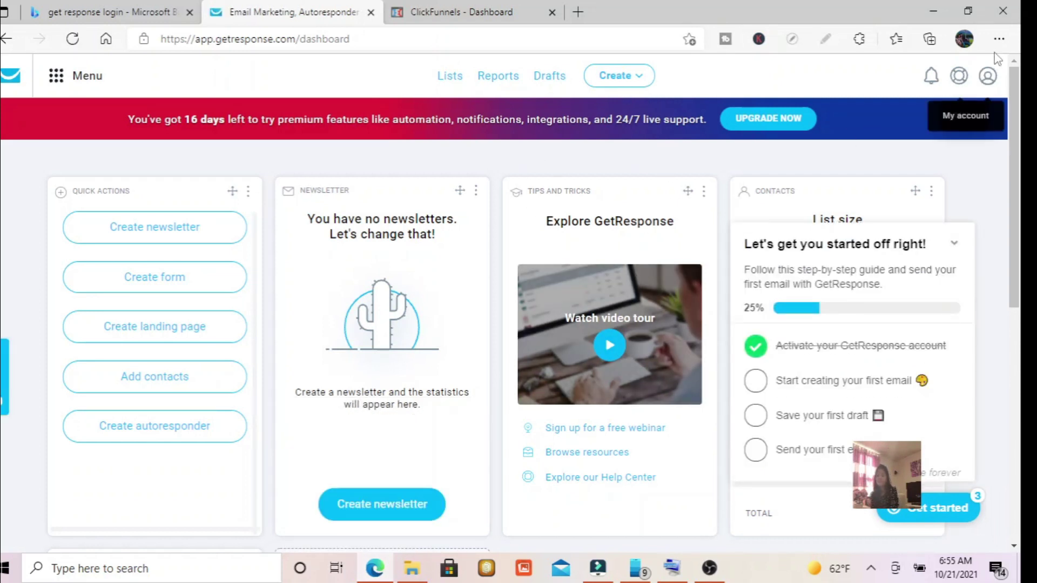
left_click(987, 81)
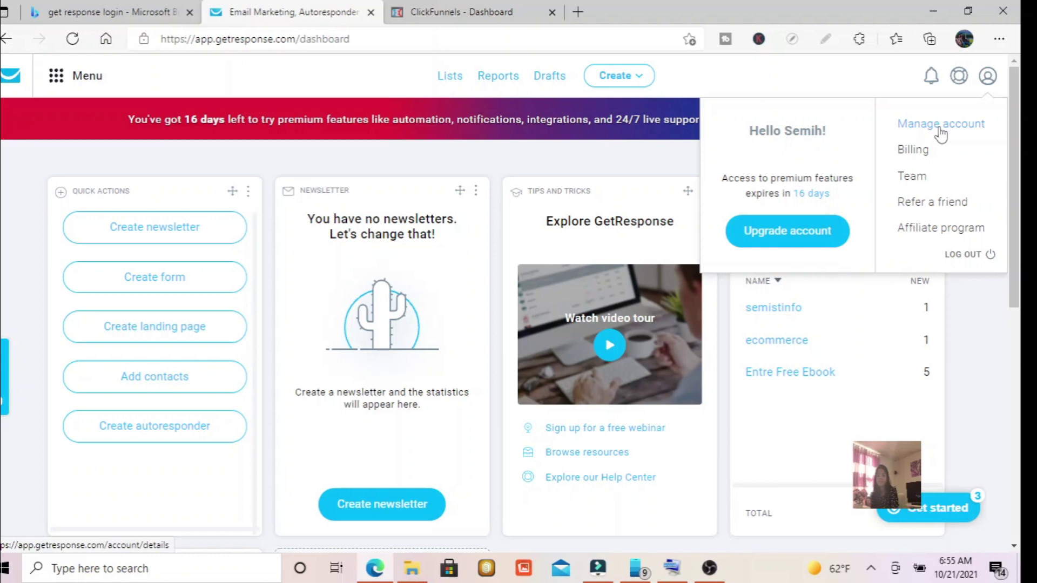
left_click(941, 135)
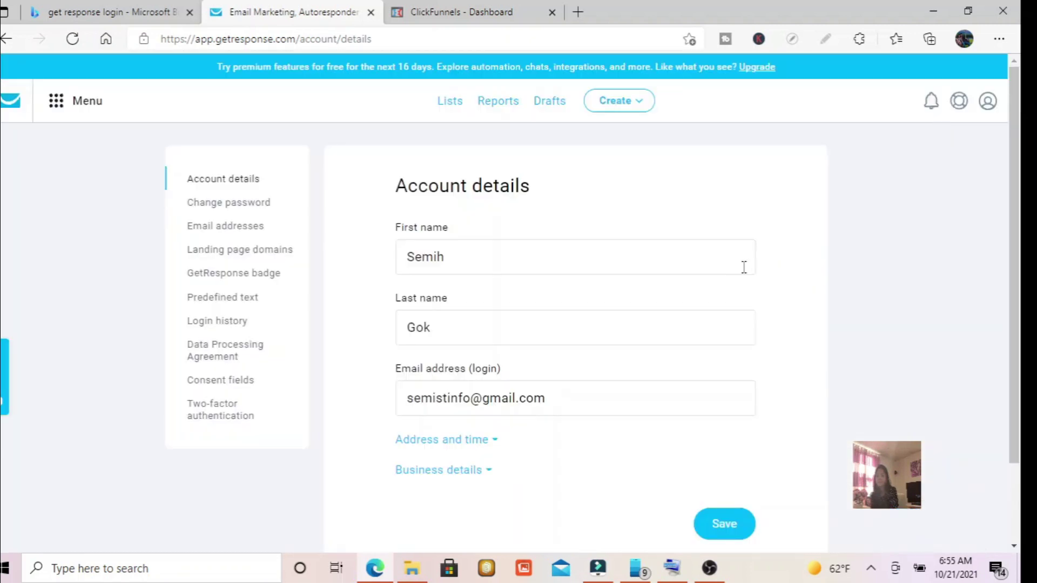
left_click(211, 229)
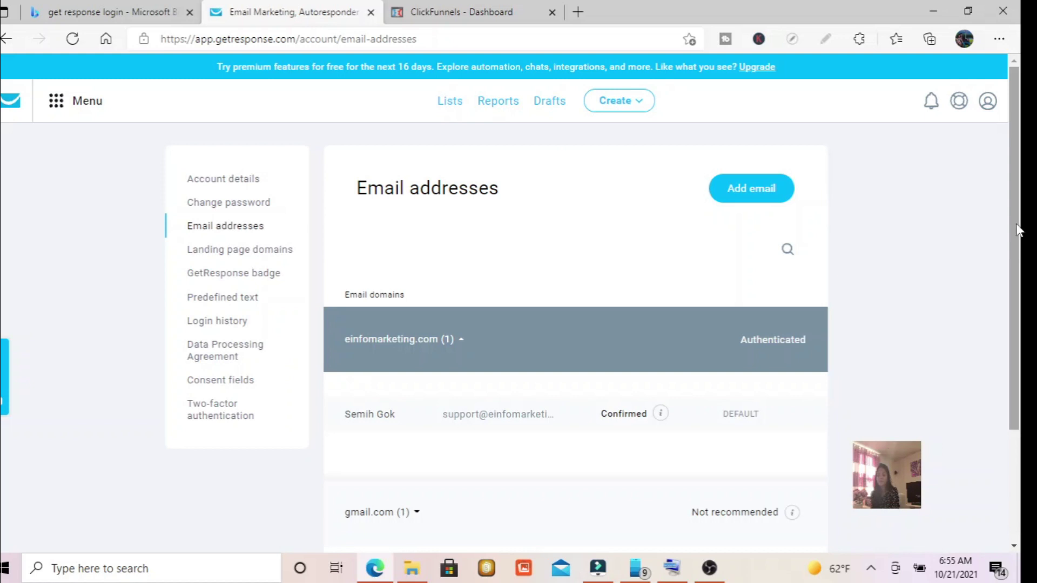
mouse_move(1015, 225)
left_mouse_down()
mouse_move(1012, 269)
mouse_move(1015, 213)
left_mouse_up()
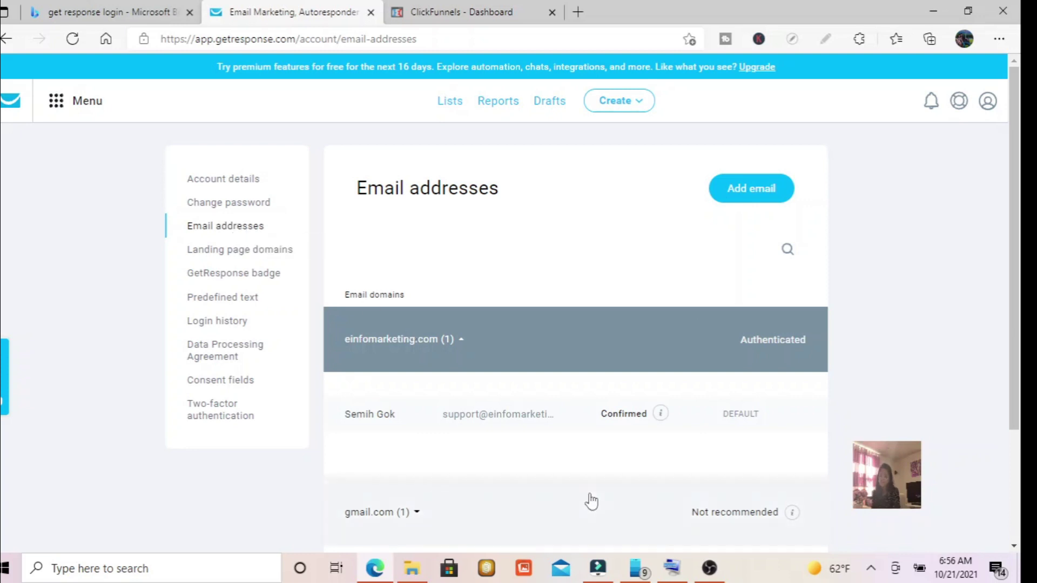
scroll(1015, 212, "down", 1)
left_click_drag(1015, 216, 1022, 334)
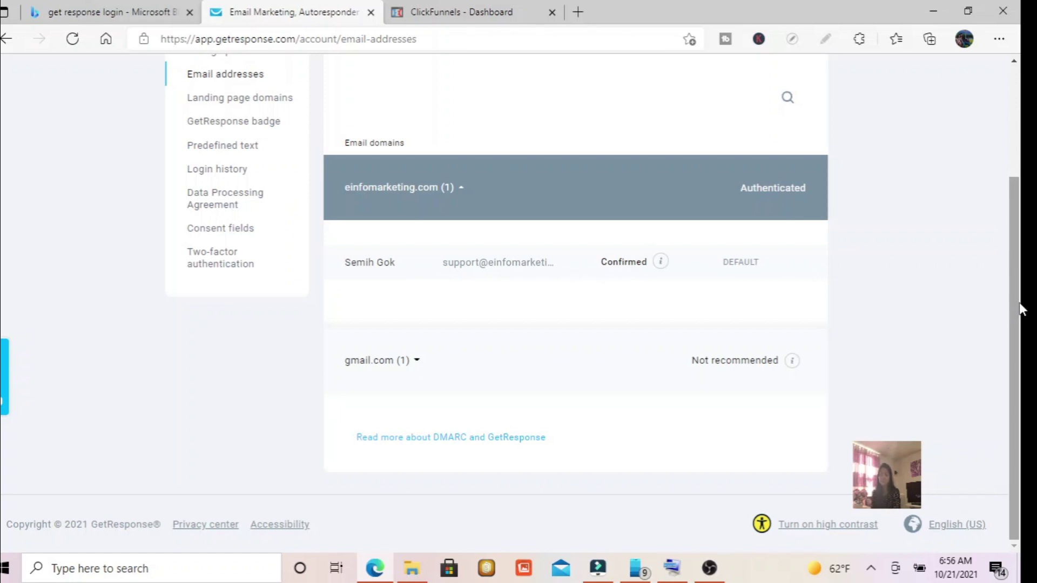
left_click_drag(1019, 303, 891, 167)
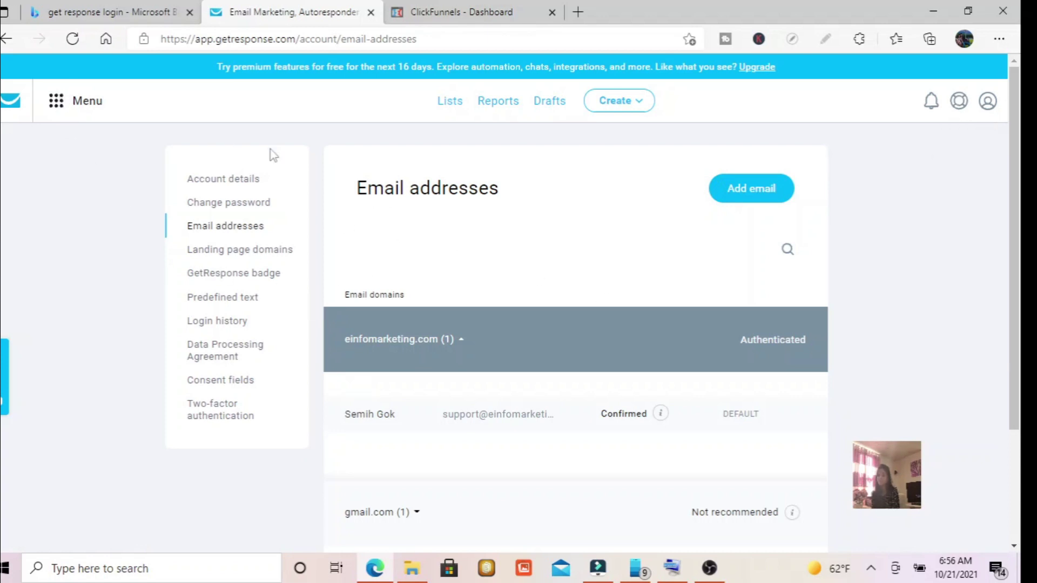
Step: Open the API key list in the Integrations and API section of GetResponse
left_click(55, 100)
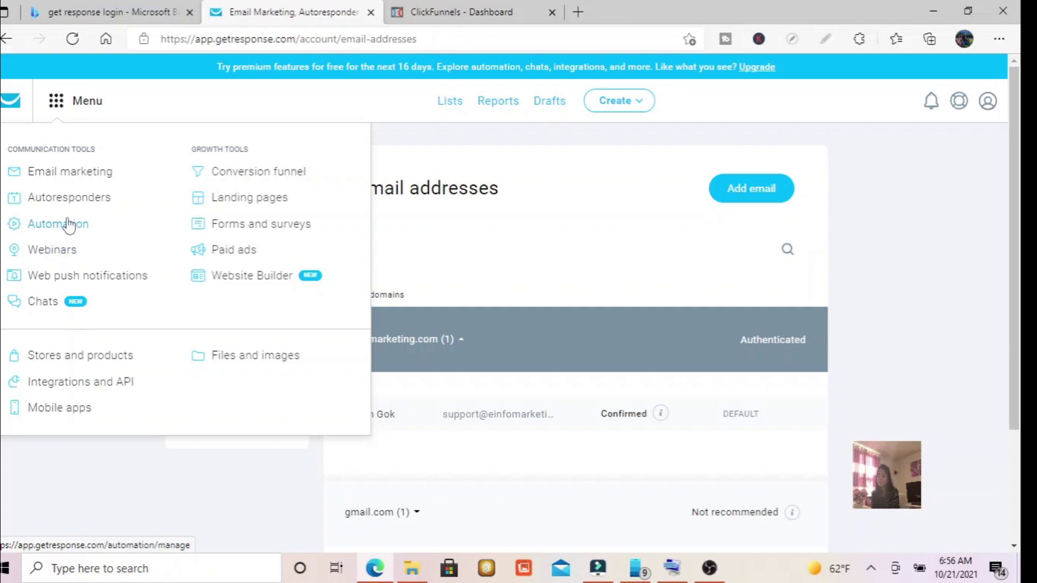
left_click(60, 103)
left_click(59, 103)
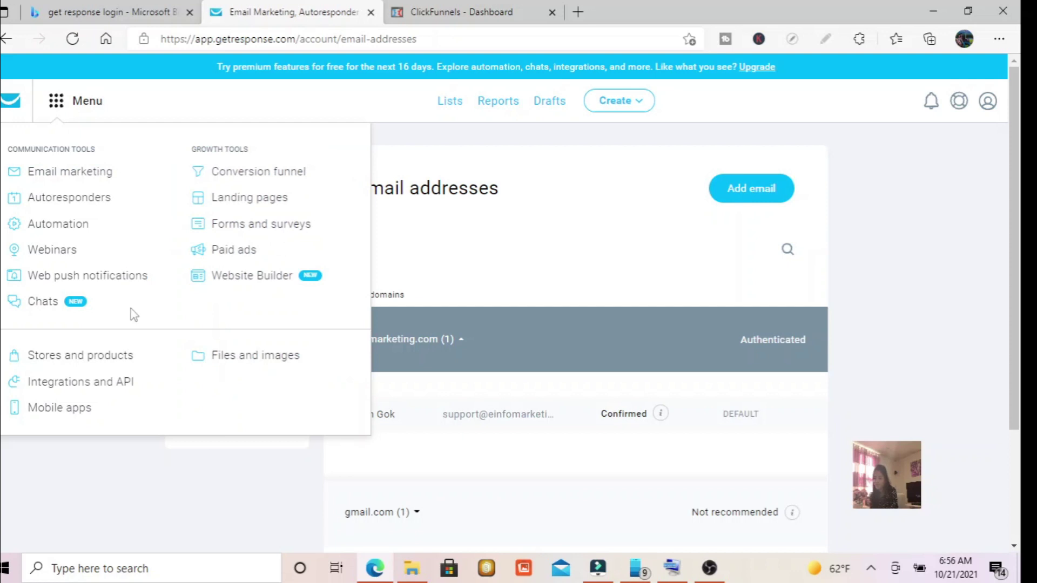
left_click(89, 381)
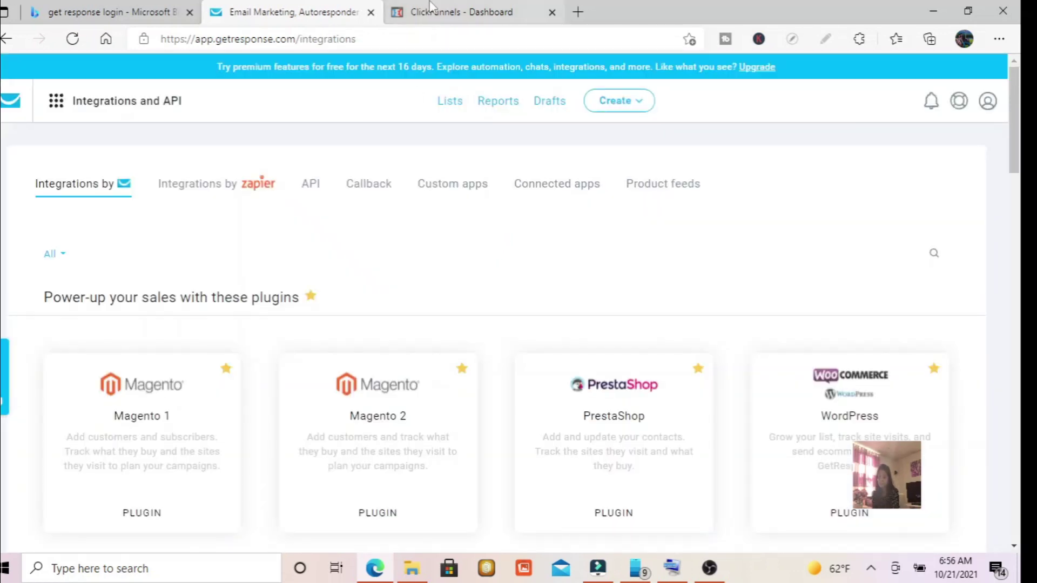
left_click(431, 5)
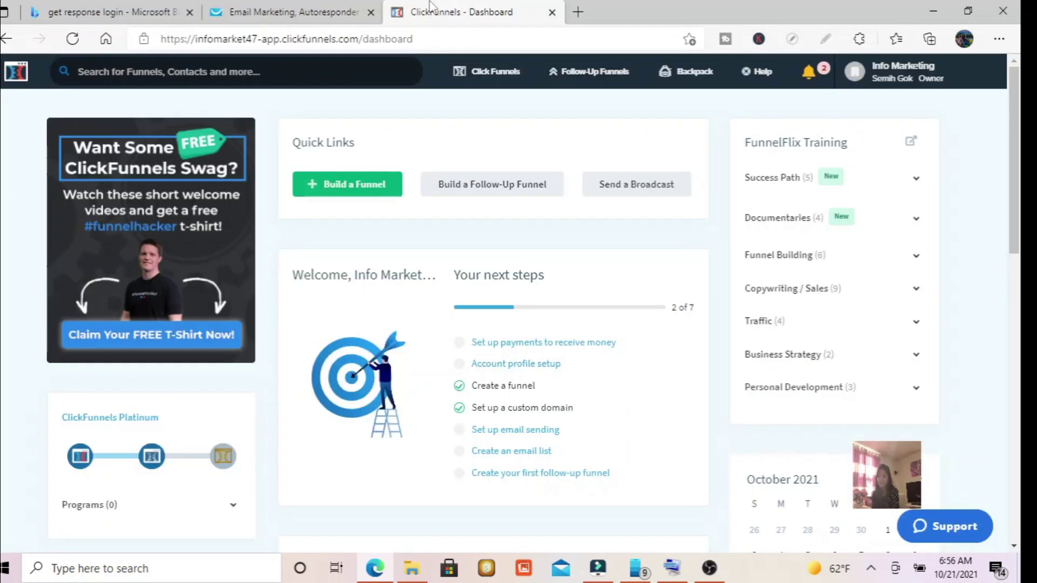
left_click(156, 11)
left_click(272, 6)
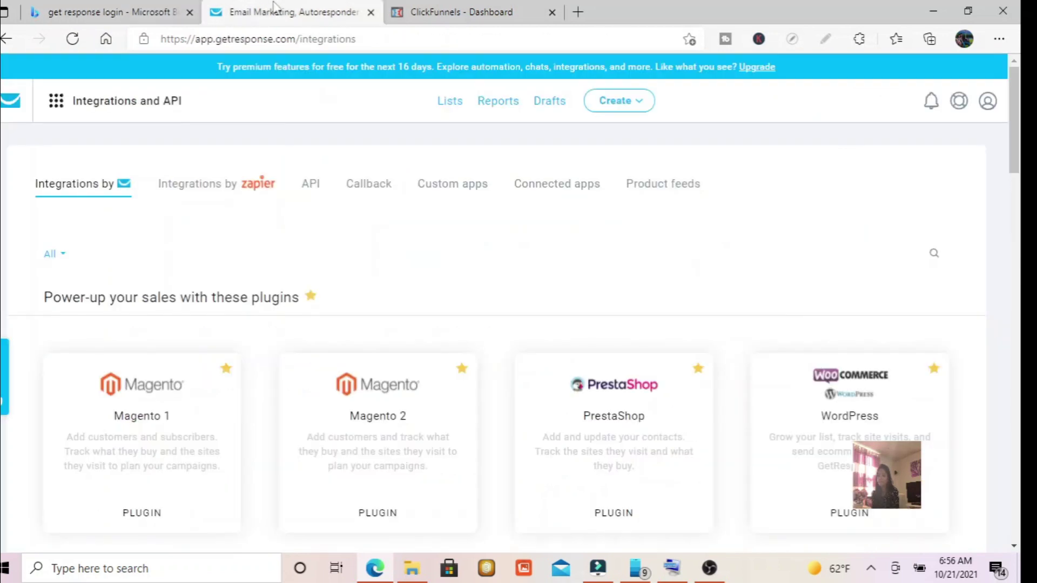
mouse_move(1014, 151)
left_mouse_down()
mouse_move(1019, 257)
mouse_move(1015, 148)
left_mouse_up()
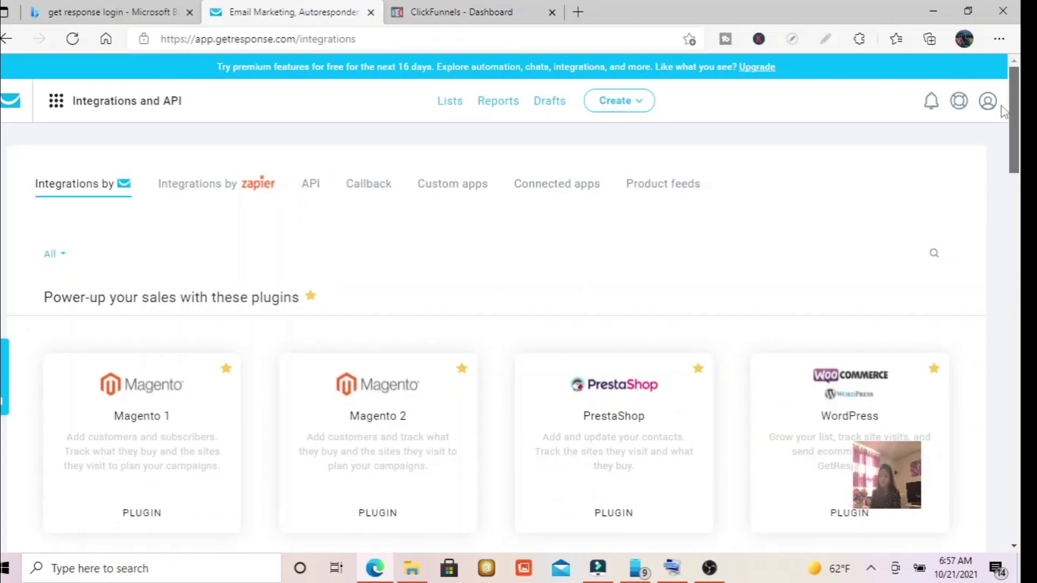
left_click(311, 189)
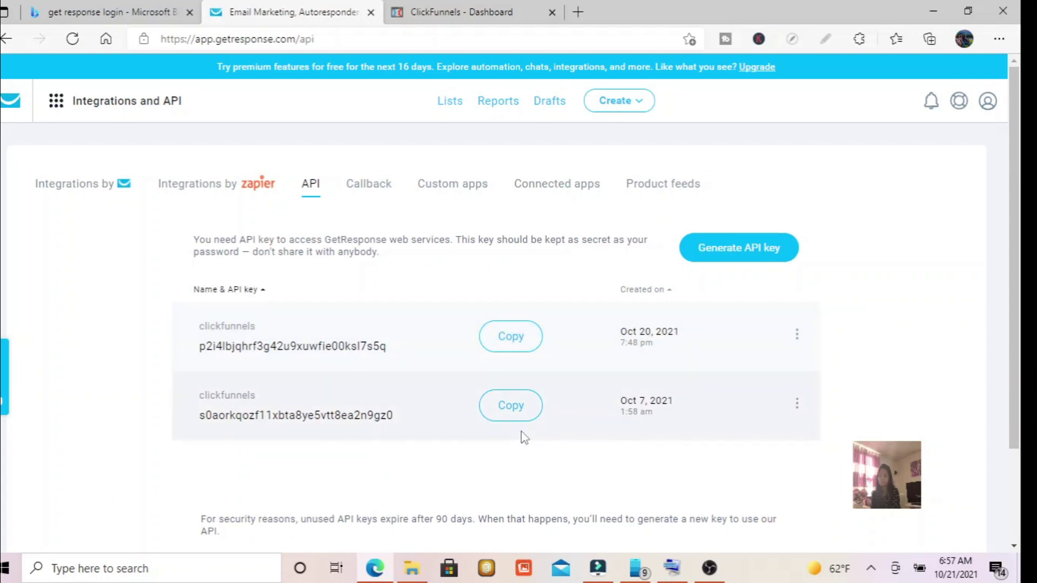
left_click(741, 247)
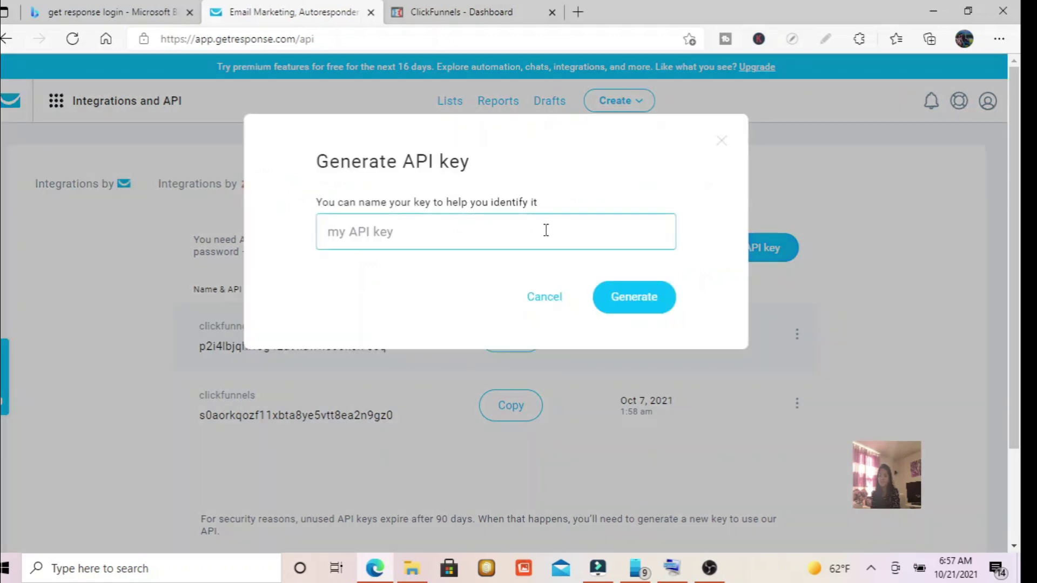
type("clickfunnels")
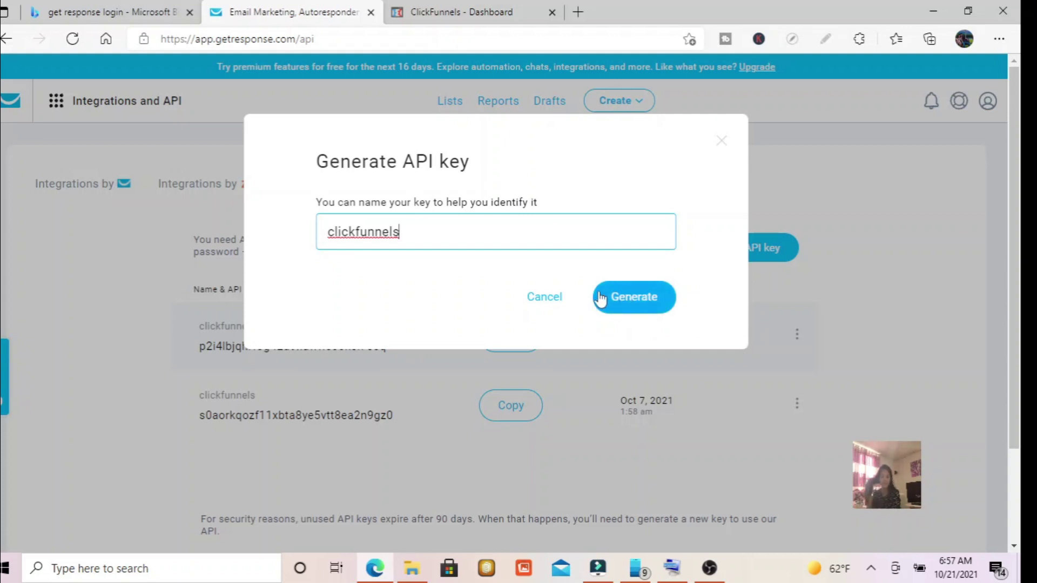
left_click(546, 307)
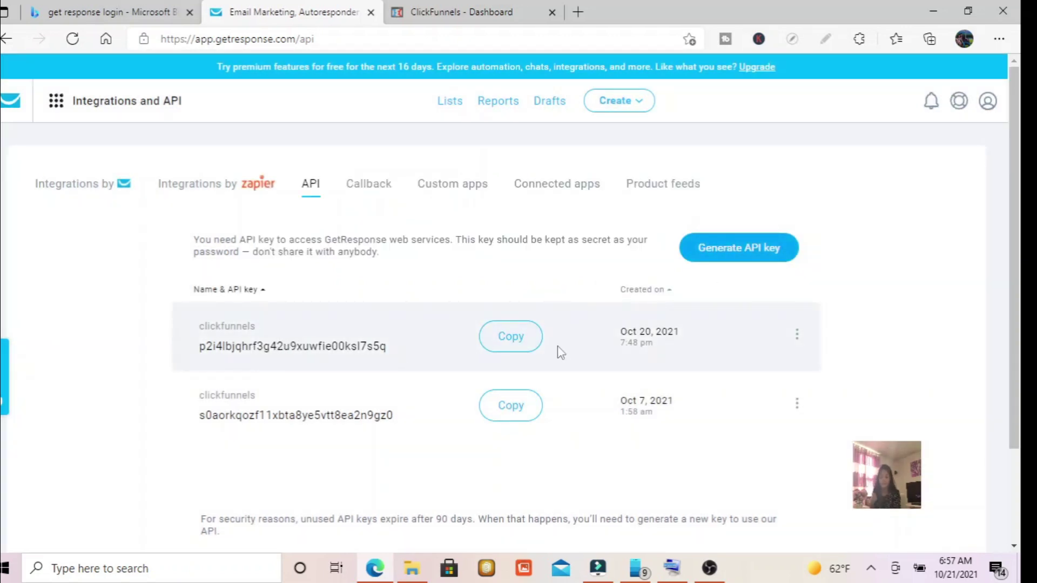
Step: Copy the "clickfunnels" API key created on Oct 20, 2021, and switch to ClickFunnels to open its Account Settings
left_click(520, 351)
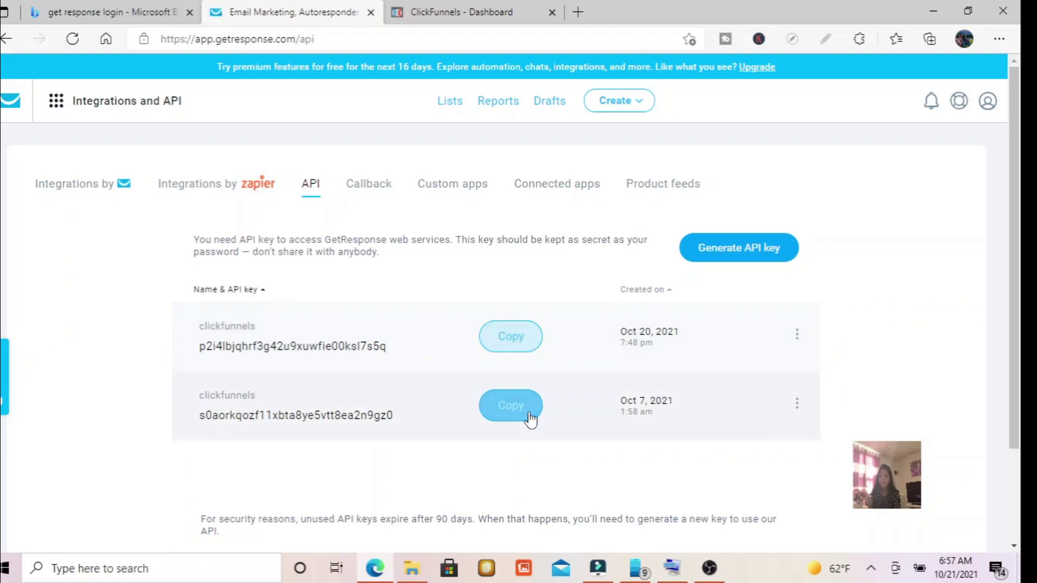
left_click(488, 349)
left_click(437, 13)
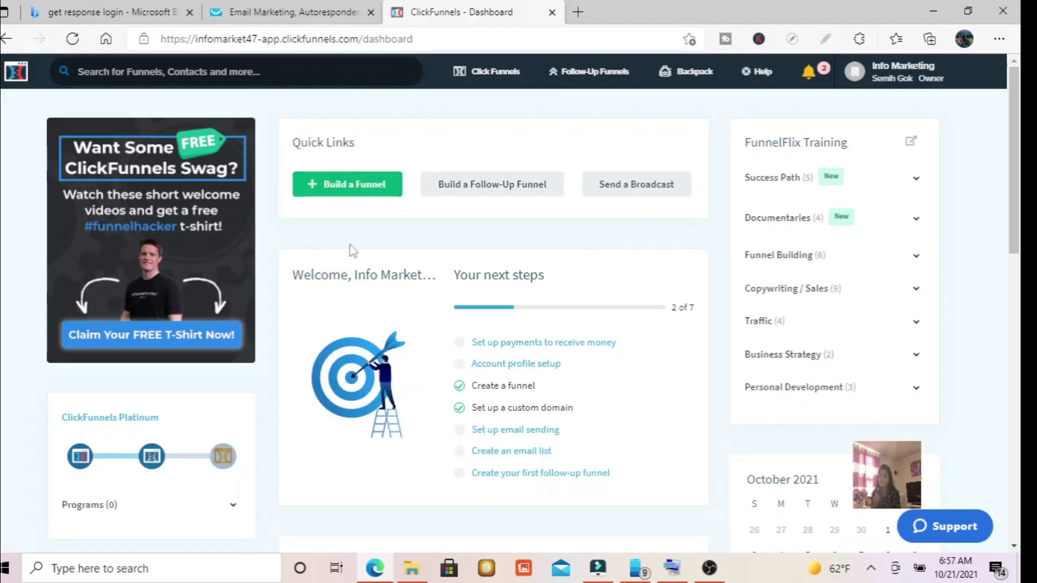
left_click(880, 78)
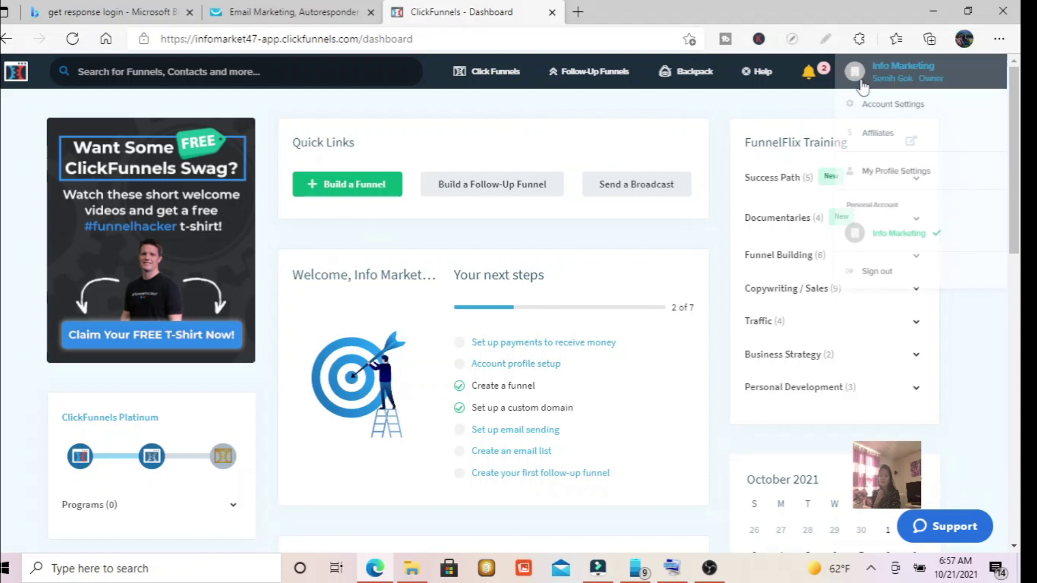
left_click(881, 104)
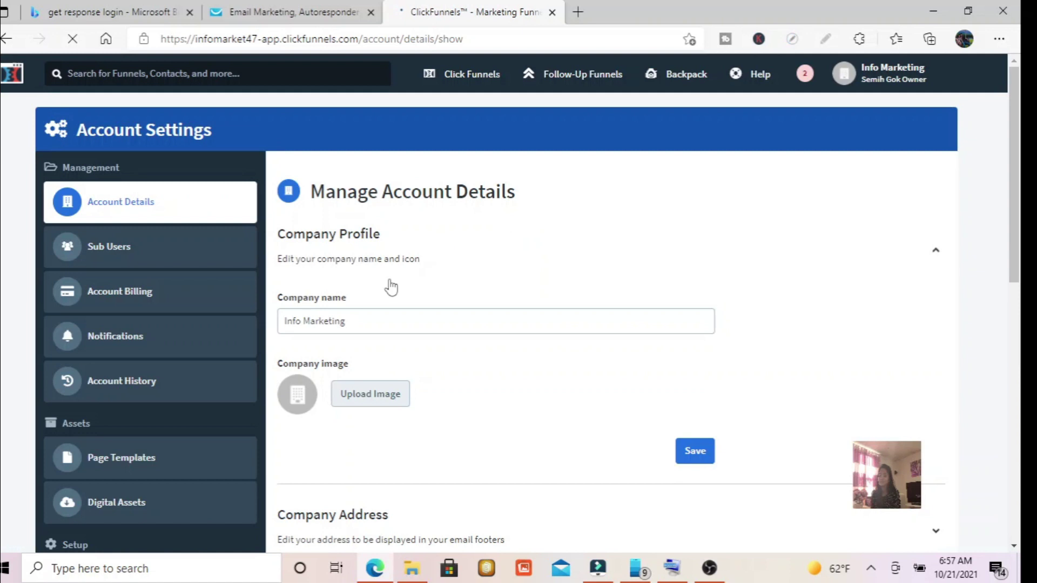
left_click_drag(1017, 209, 1020, 324)
left_click(709, 568)
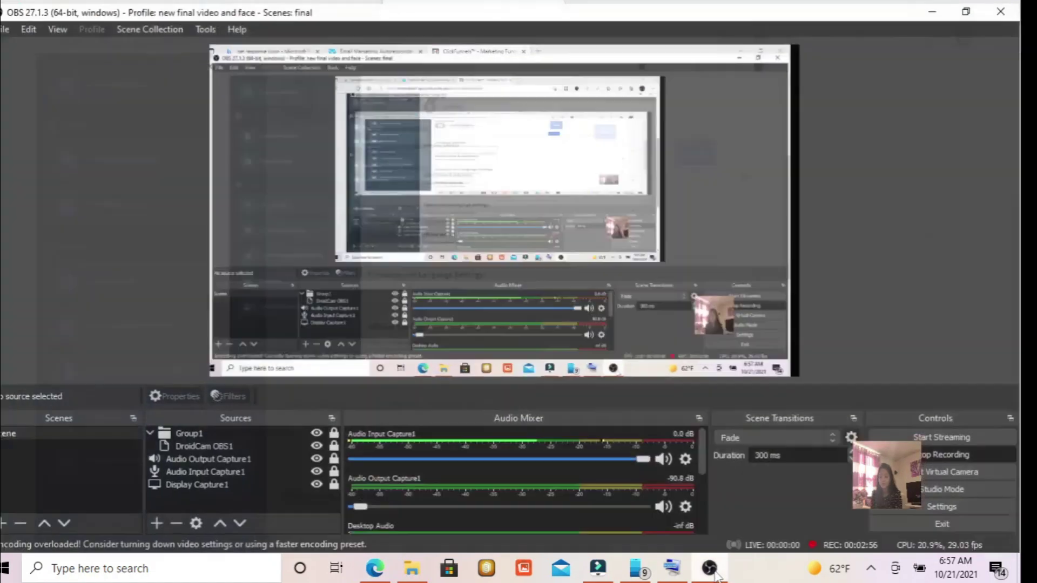
left_click(681, 458)
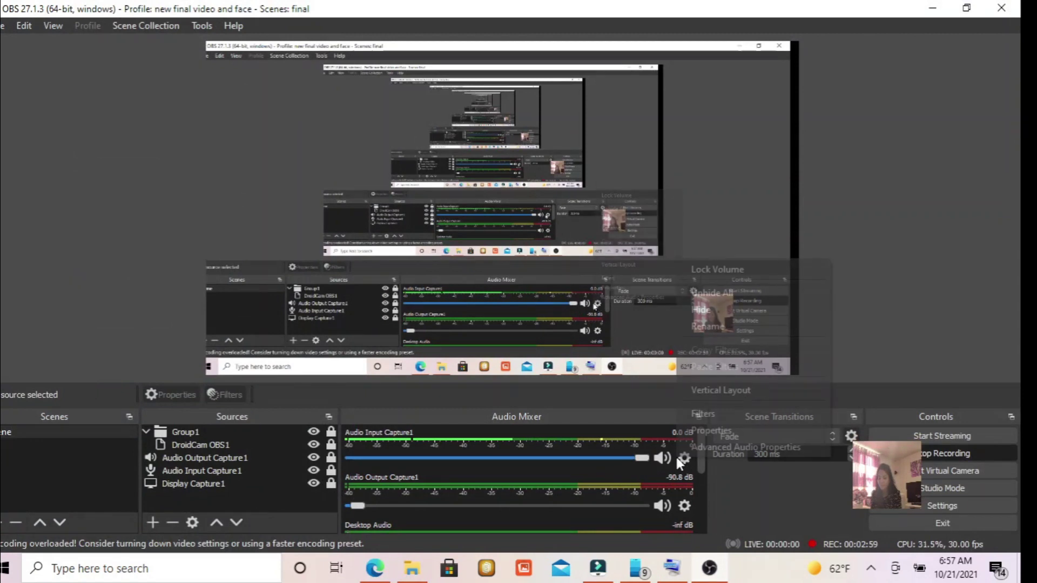
left_click(717, 448)
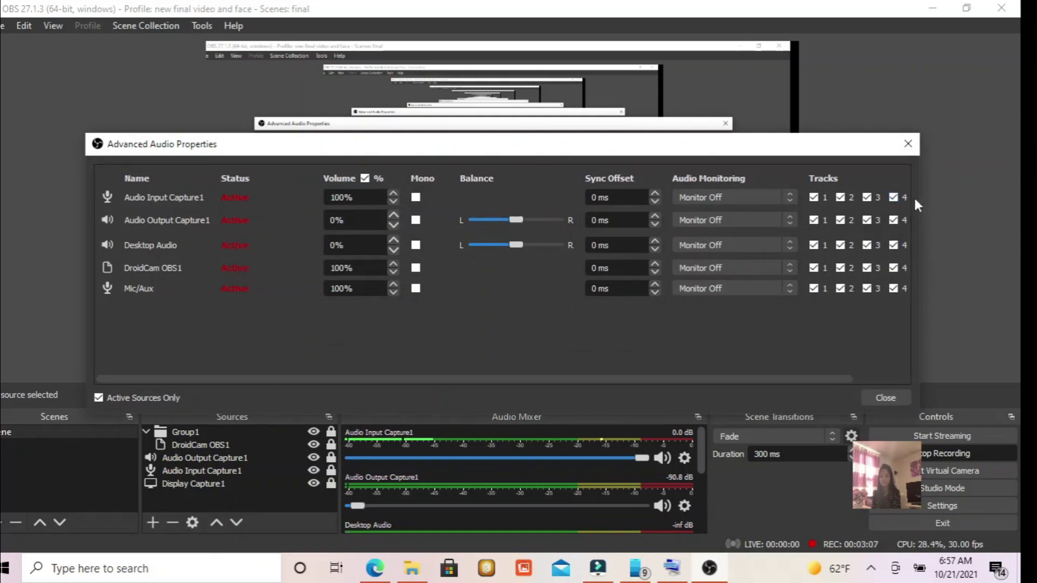
left_click(906, 143)
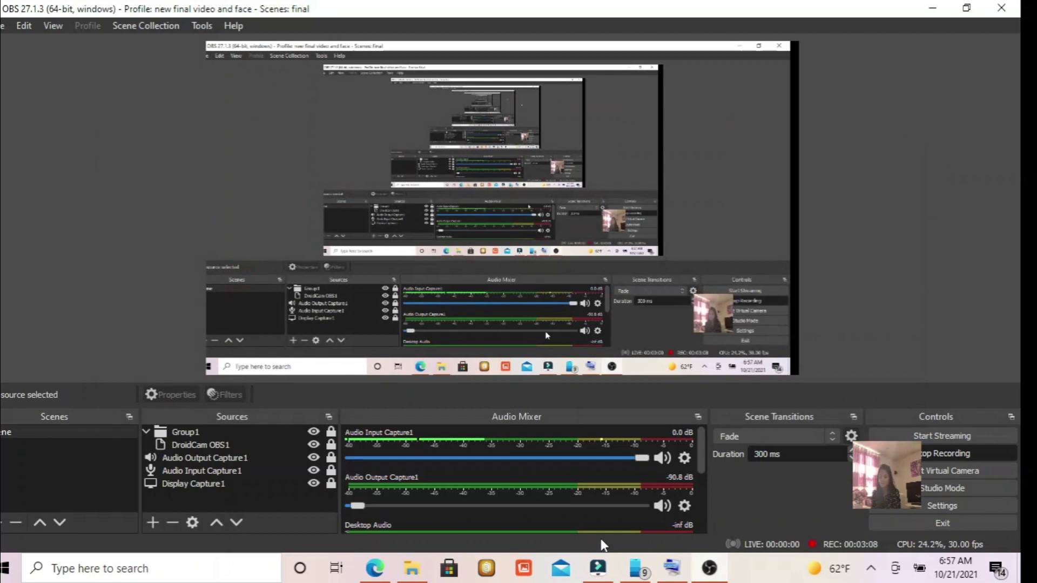
left_click(373, 570)
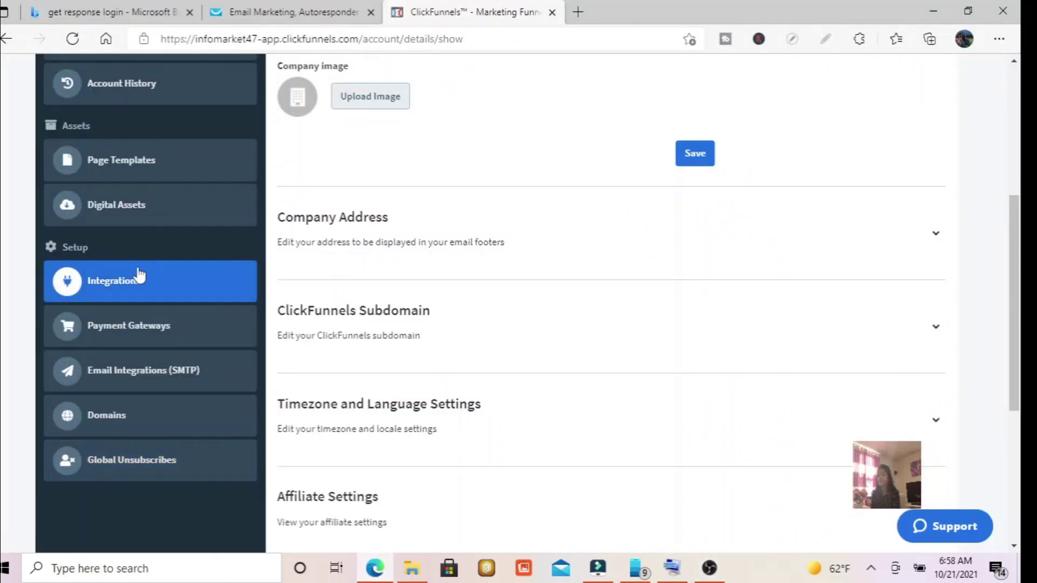
Step: Open the API integrations in the ClickFunnels account settings and start adding a new integration
left_click(133, 279)
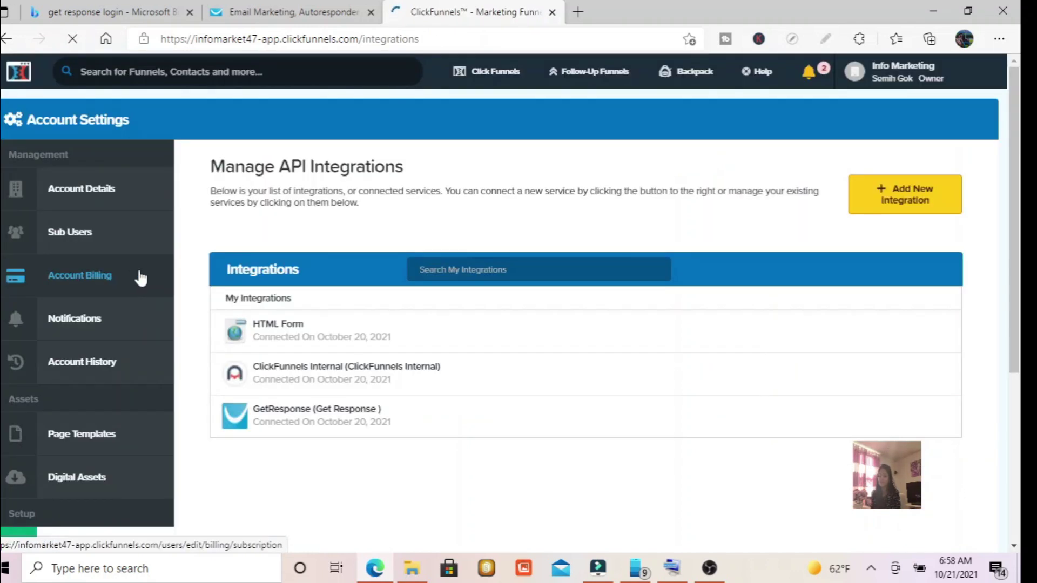
left_click(141, 278)
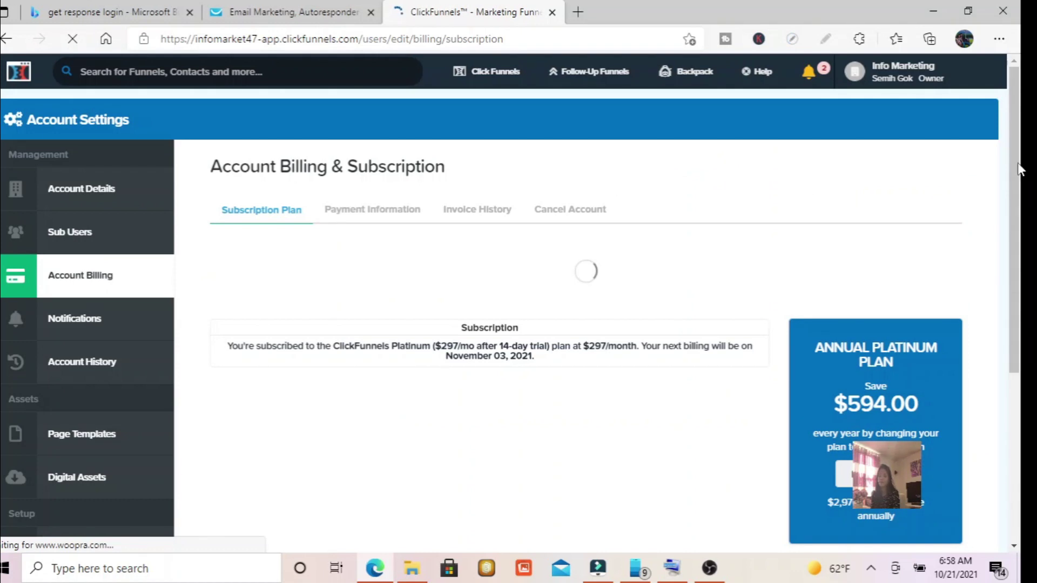
left_click_drag(1020, 201, 1018, 373)
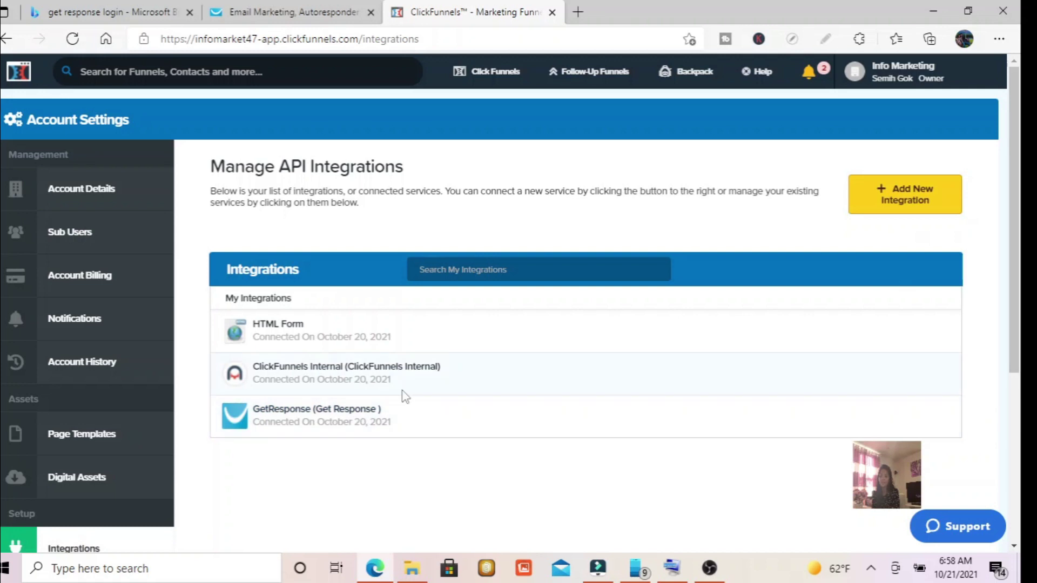
left_click(896, 188)
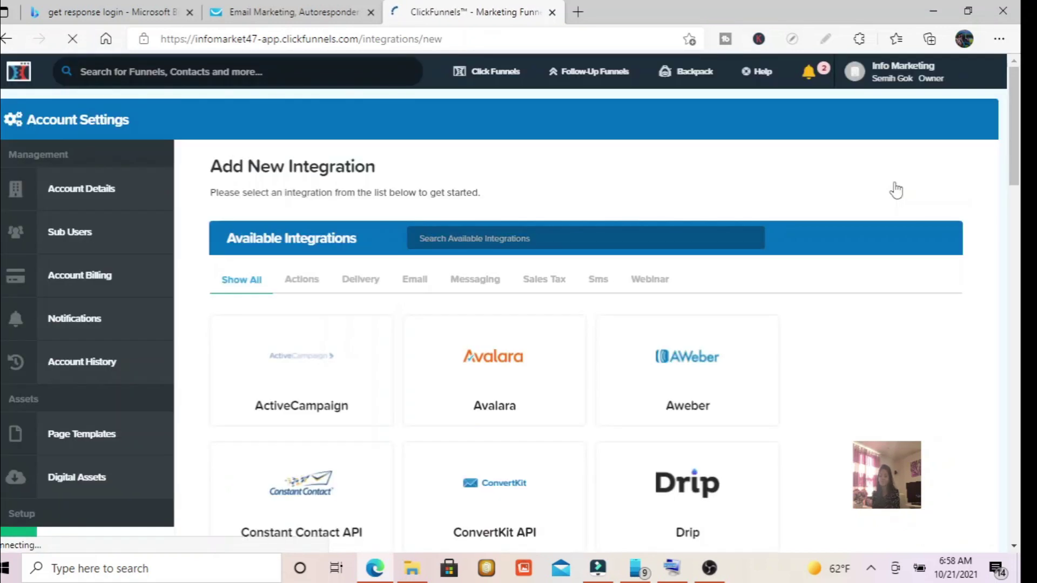
Step: Choose GetResponse from the available integrations to open its new integration form
left_click_drag(1017, 110, 1021, 166)
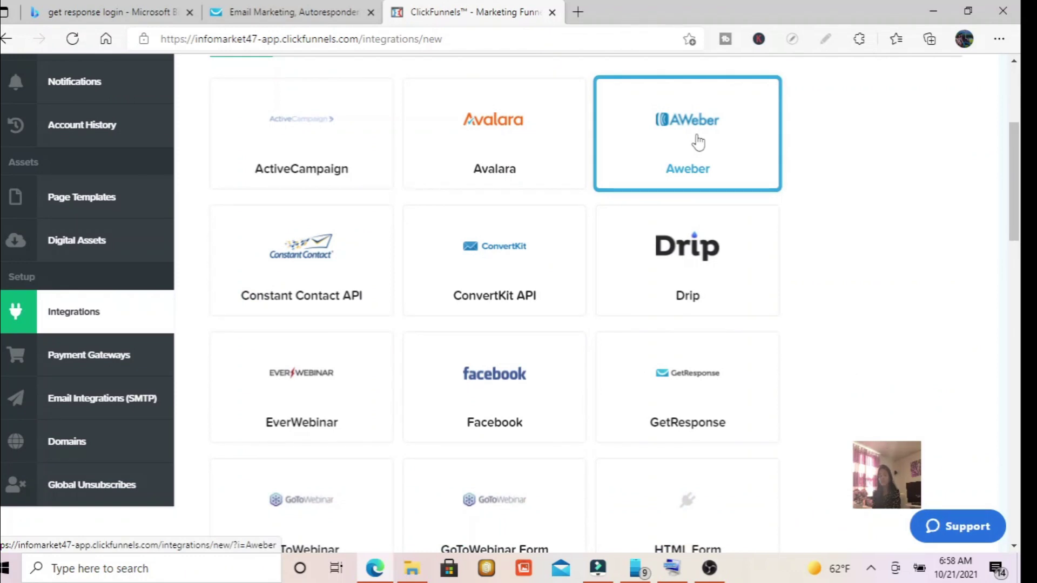
left_click_drag(1018, 151, 1018, 163)
mouse_move(1021, 203)
left_mouse_down()
mouse_move(1021, 387)
mouse_move(1022, 120)
mouse_move(1012, 144)
mouse_move(1021, 205)
mouse_move(1021, 128)
mouse_move(1012, 203)
left_mouse_up()
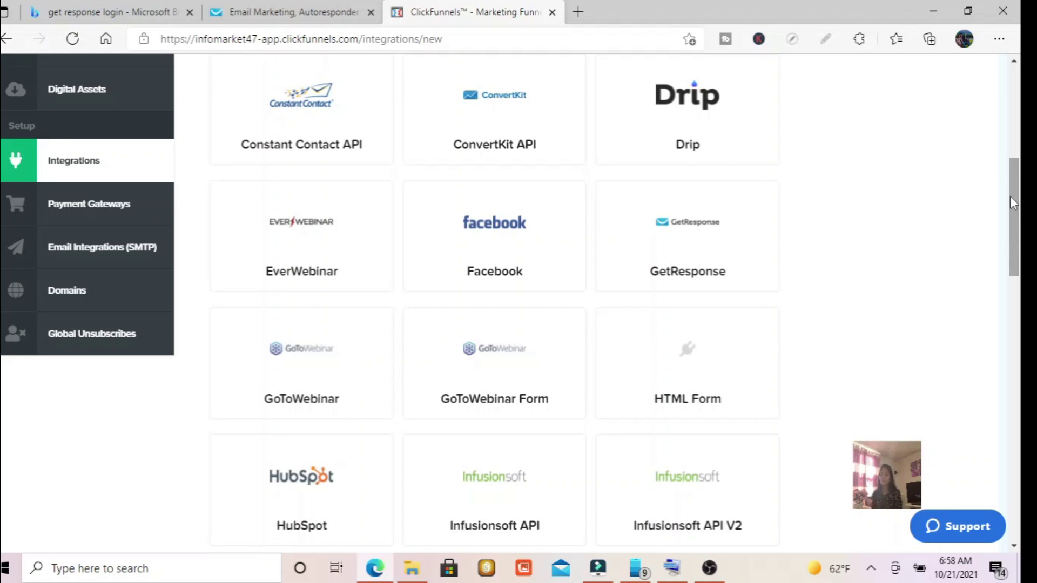
mouse_move(1011, 201)
left_mouse_down()
mouse_move(1021, 217)
mouse_move(999, 136)
mouse_move(1018, 458)
mouse_move(1002, 185)
left_mouse_up()
left_click(685, 340)
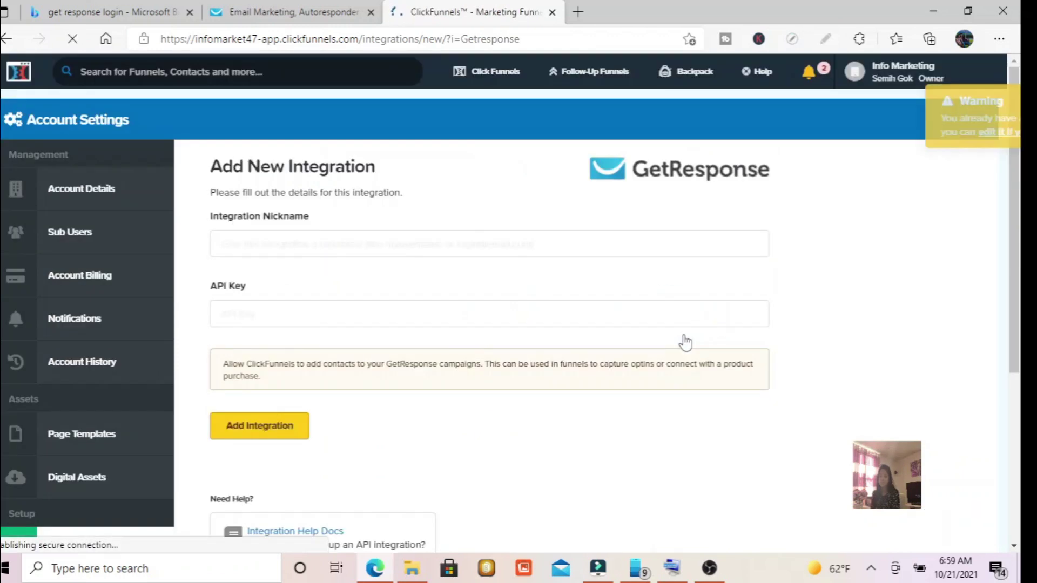
left_click_drag(683, 340, 549, 245)
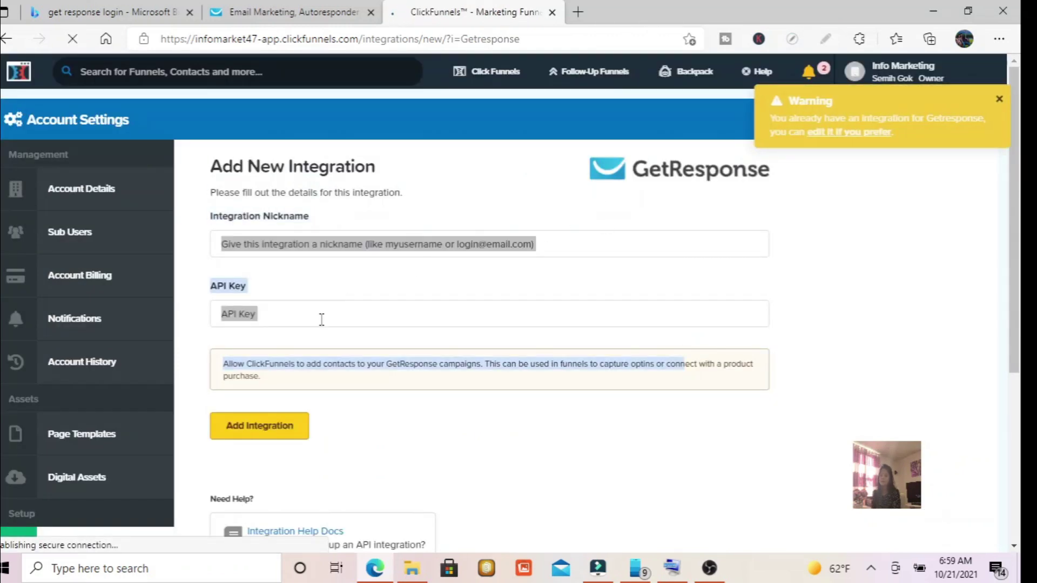
Step: Copy the GetResponse API key created on Oct 20, 2021, and paste it as the API key of the new ClickFunnels integration
left_click(297, 7)
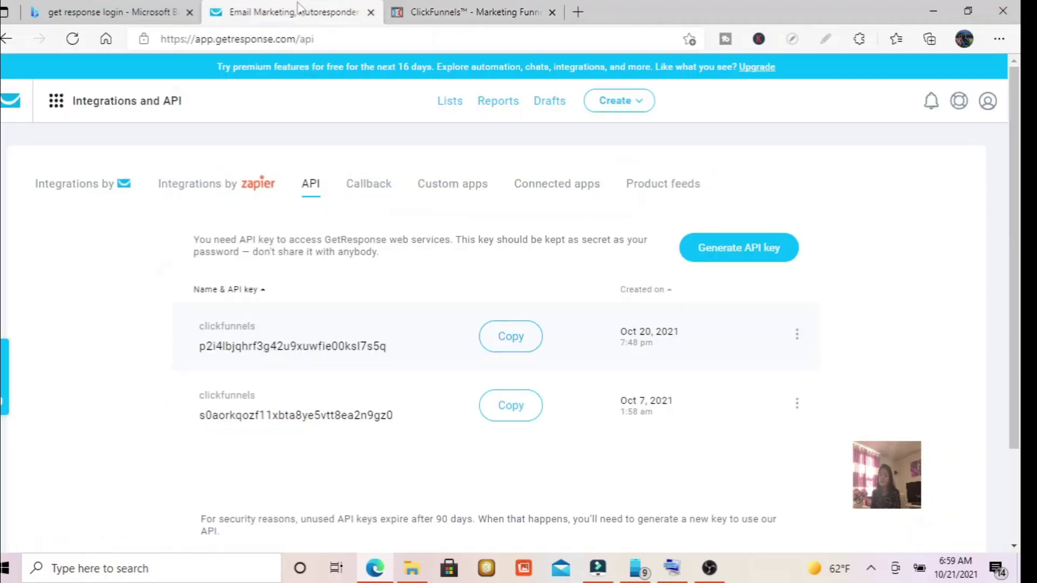
left_click(516, 350)
left_click(462, 13)
left_click(294, 306)
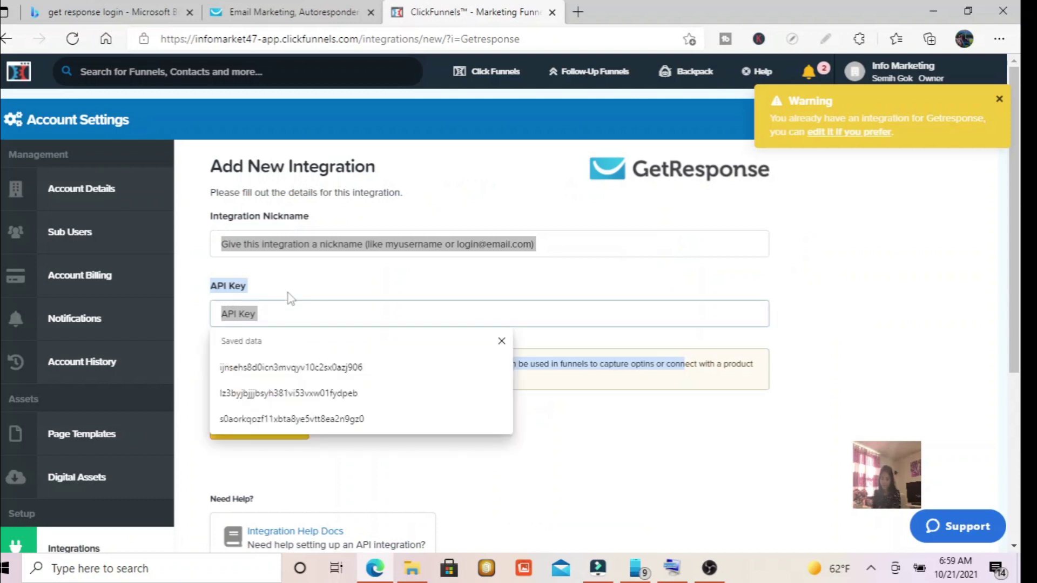
right_click(292, 299)
left_click(265, 318)
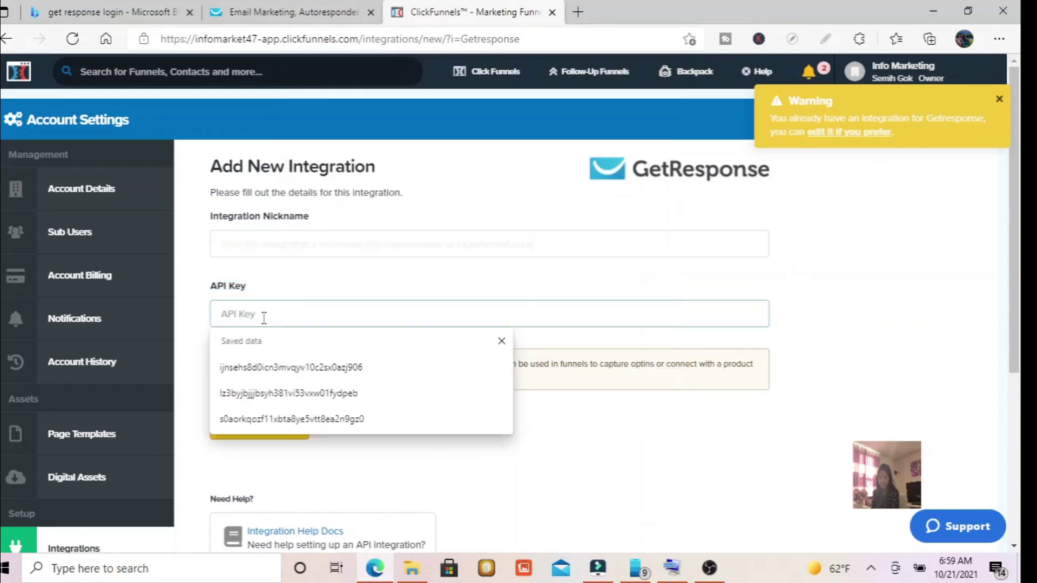
right_click(264, 318)
left_click(305, 308)
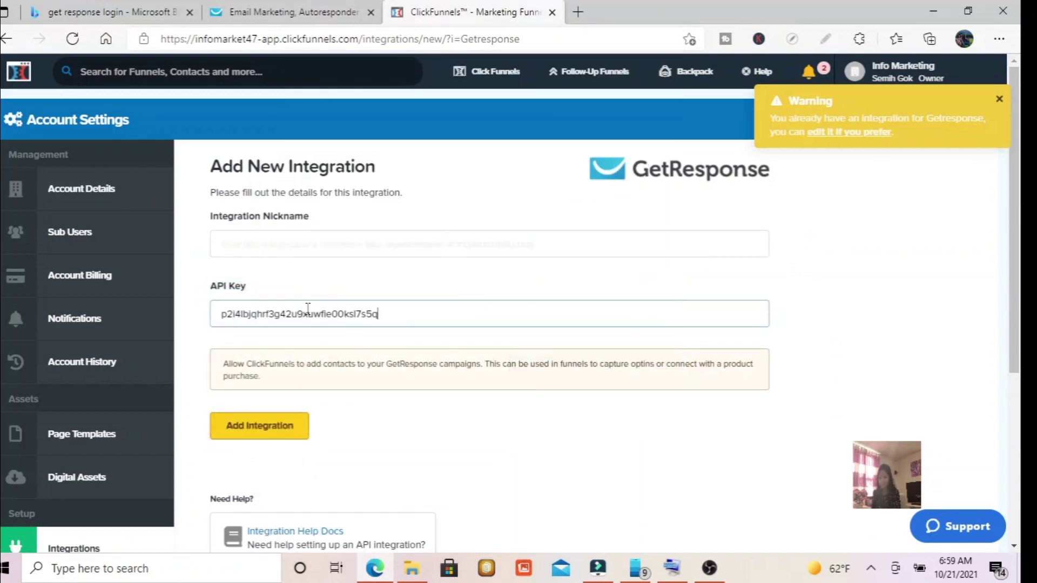
left_click(271, 233)
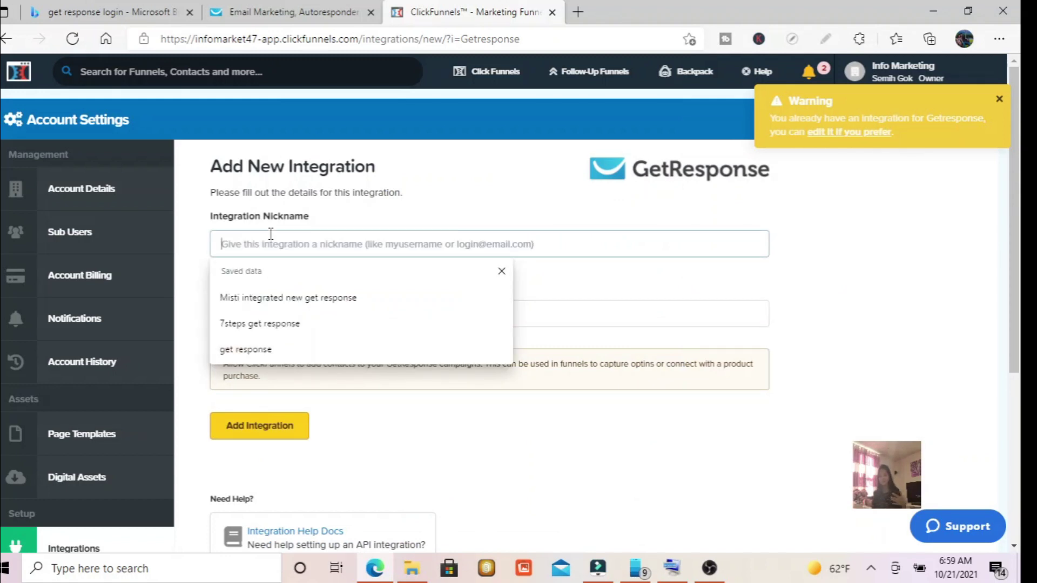
type("getb")
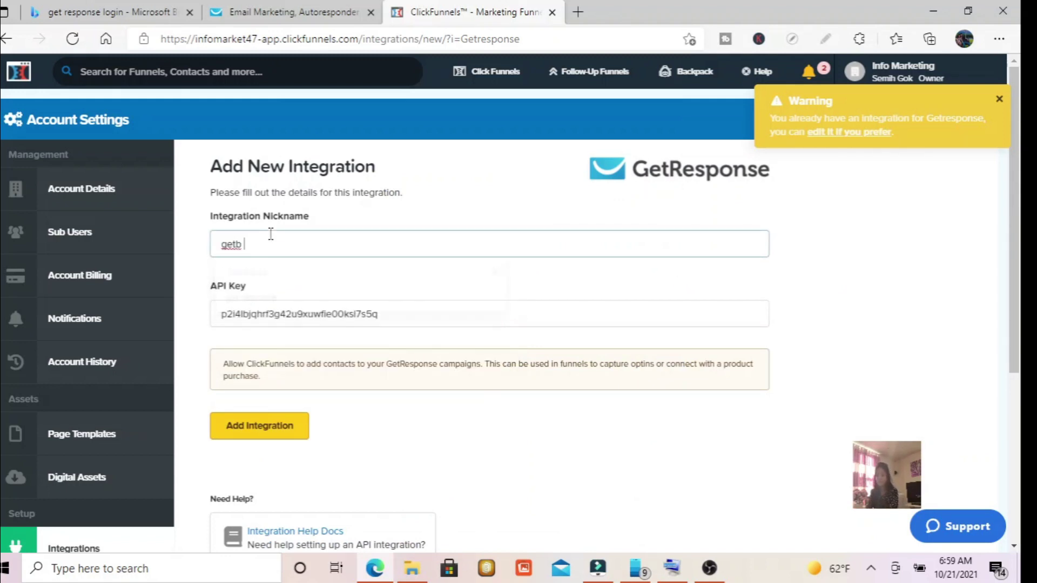
key("BackSpace")
key("BackSpace")
key("BackSpace")
key("BackSpace")
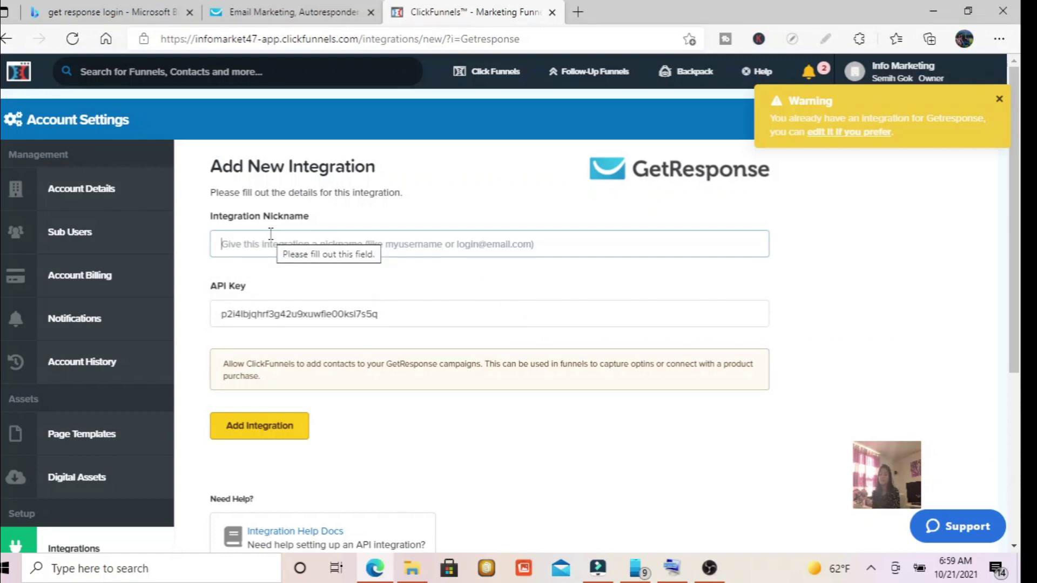
left_click(673, 293)
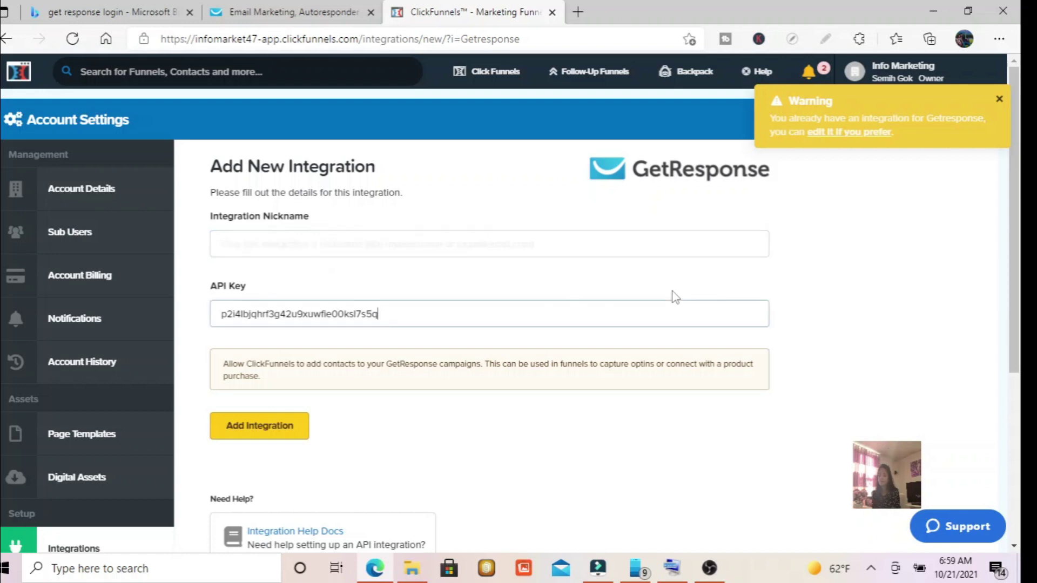
left_click(442, 248)
left_click(694, 271)
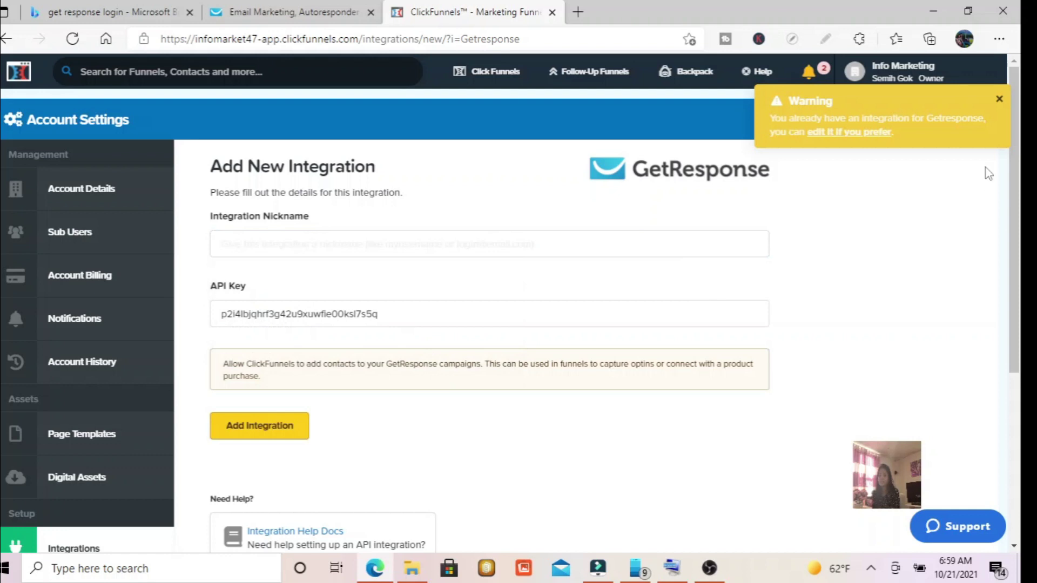
Step: Dismiss the existing-integration warning and leave the new GetResponse integration form for the list of API integrations
left_click(1000, 100)
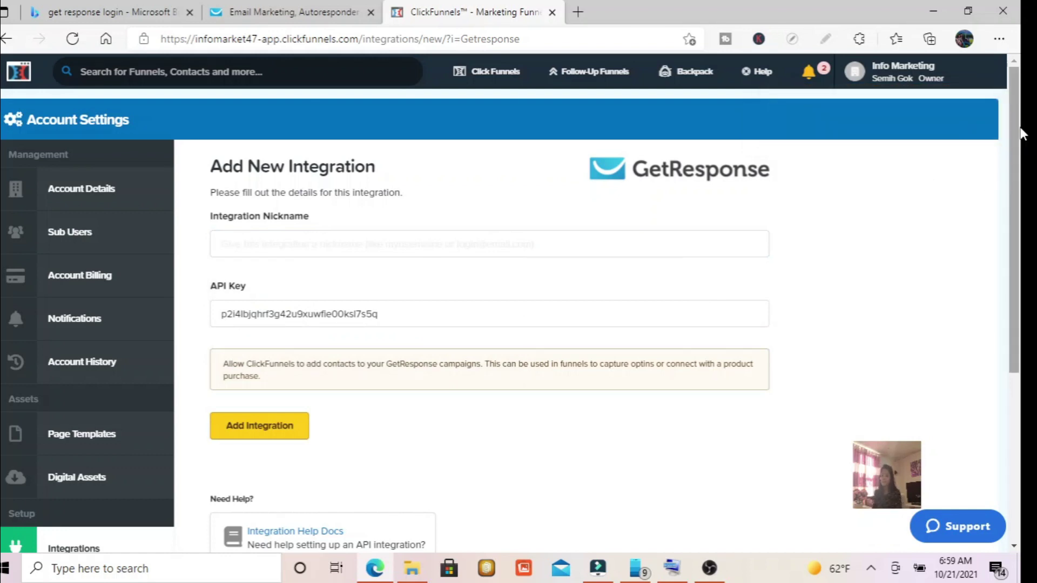
mouse_move(1017, 177)
left_mouse_down()
mouse_move(1019, 235)
mouse_move(1021, 176)
mouse_move(1021, 187)
left_mouse_up()
left_click(411, 311)
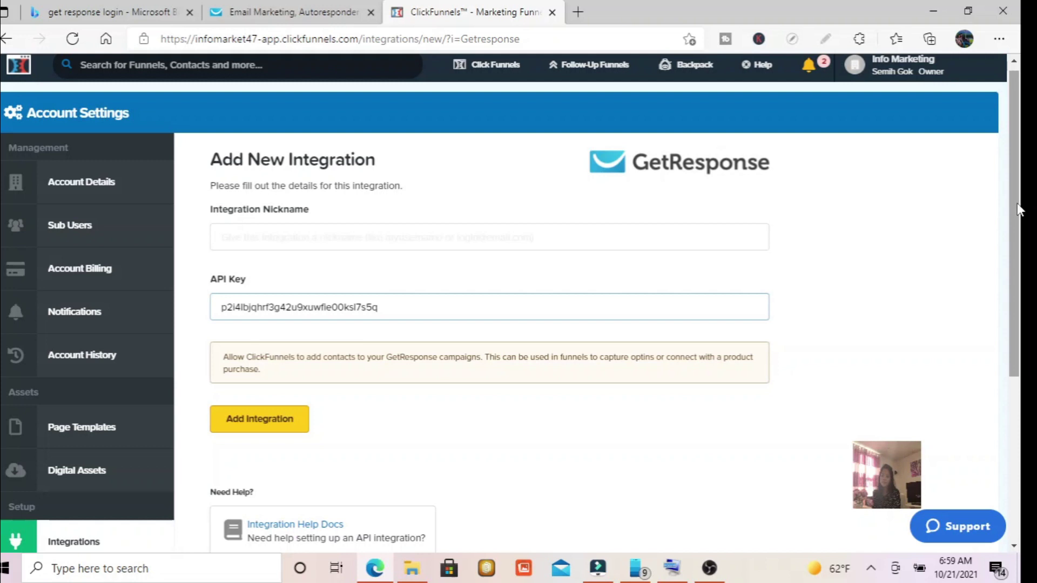
left_click_drag(1019, 209, 1020, 227)
left_click(63, 514)
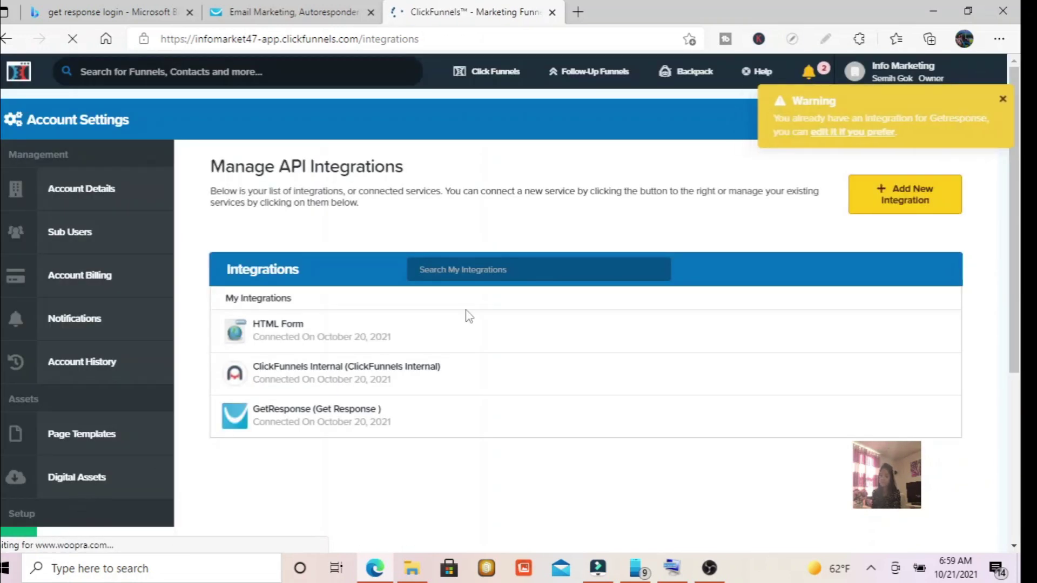
left_click(1000, 101)
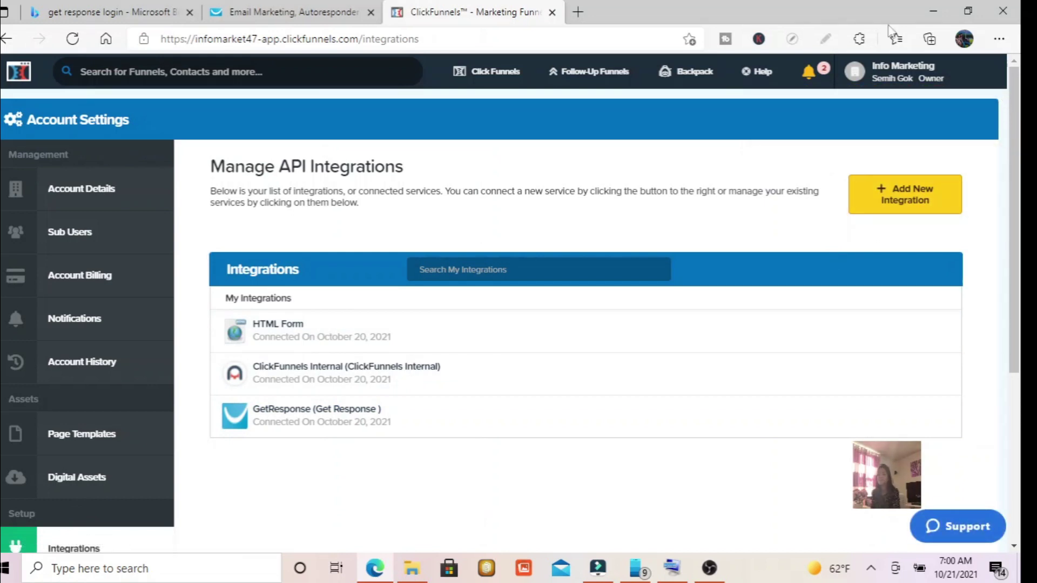
left_click(243, 10)
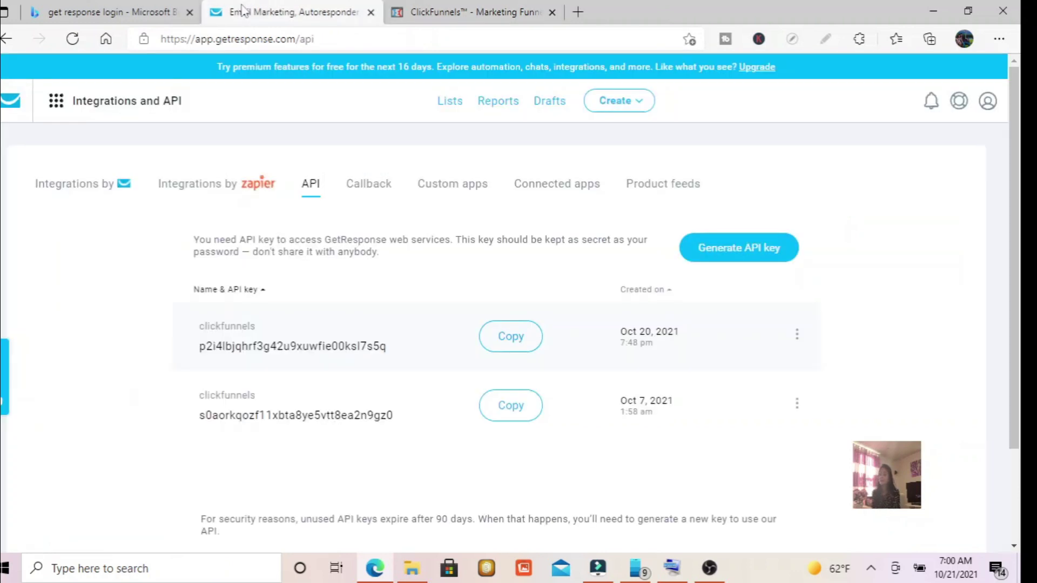
left_click(500, 10)
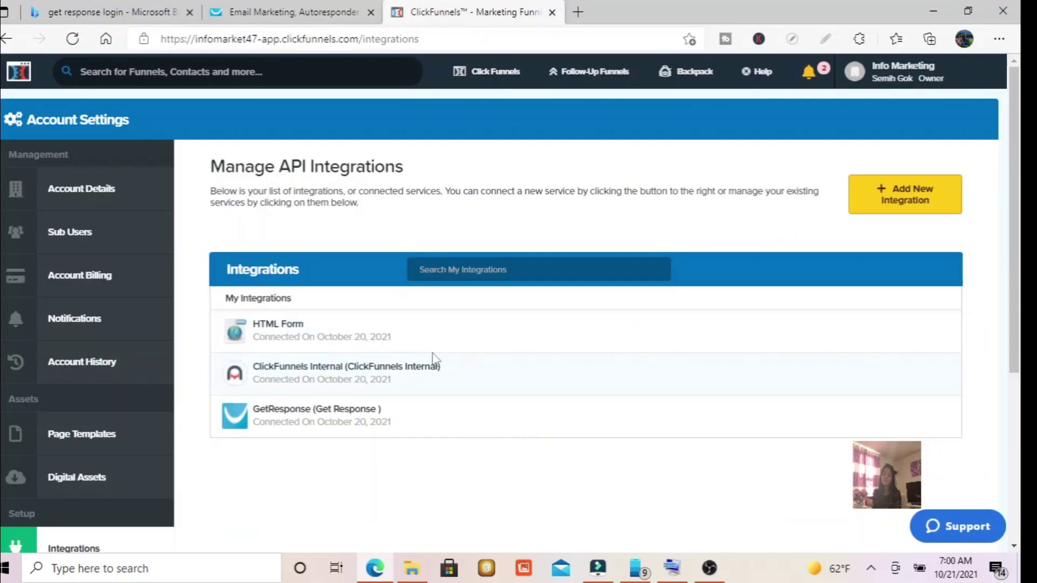
Step: Open the "millionaire shortcut" opt-in page of the ENTRE EBOOK FREE funnel in the page editor
mouse_move(498, 78)
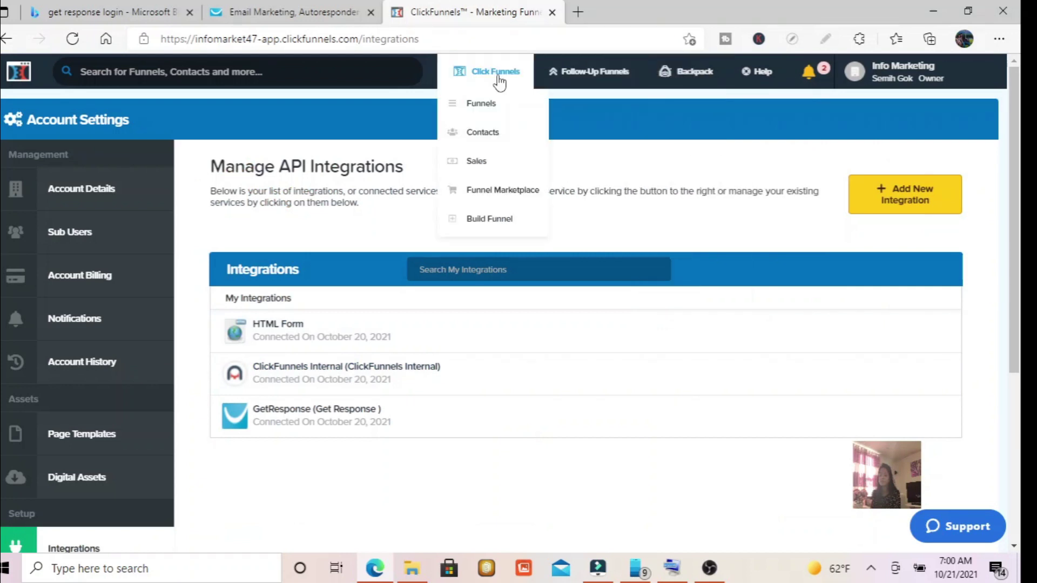
left_click(492, 104)
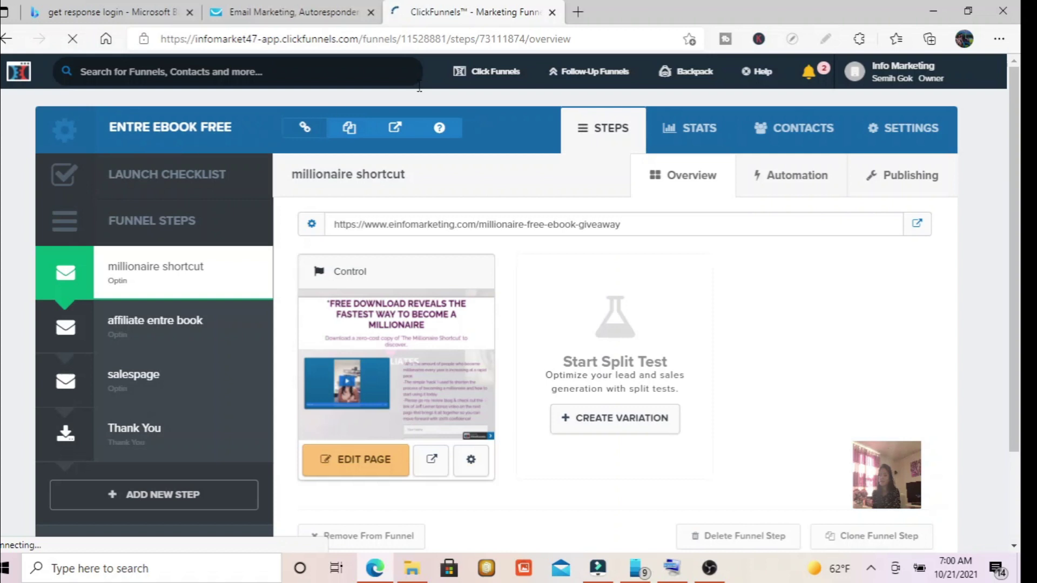
mouse_move(474, 80)
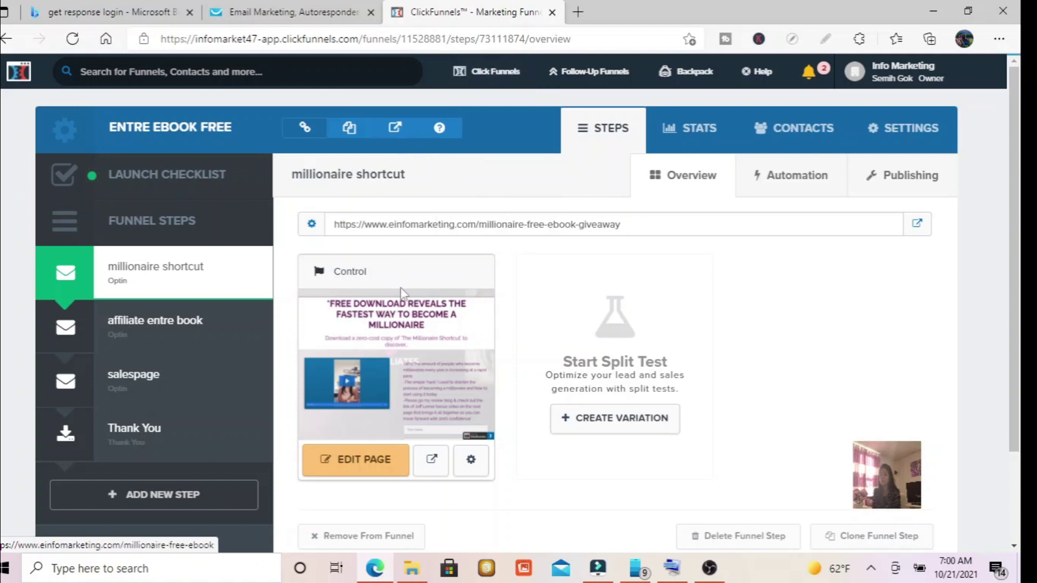
left_click(366, 464)
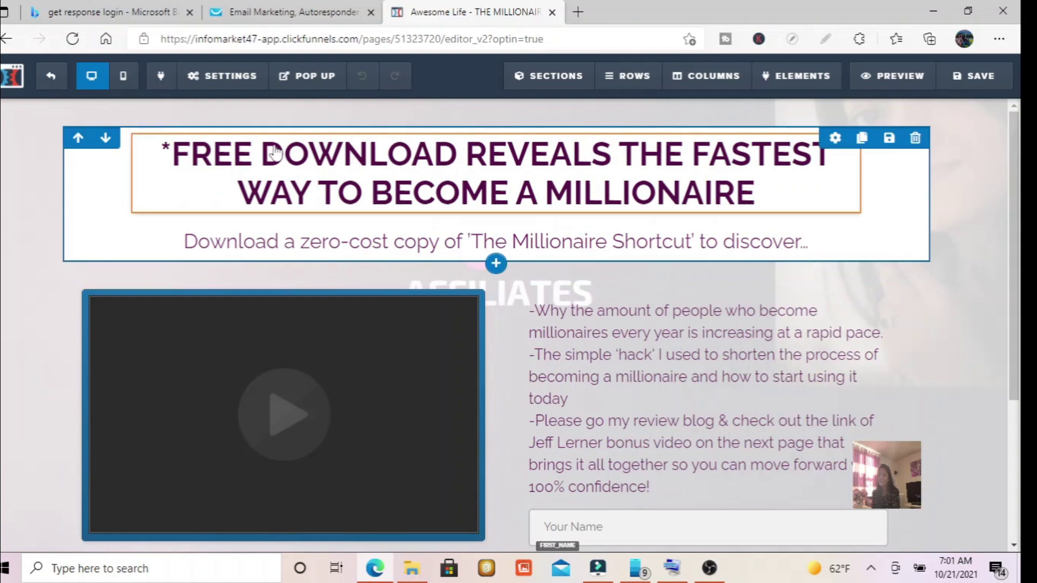
Step: Check the general settings of the opt-in page, including its on-submit destination, and close them
mouse_move(215, 78)
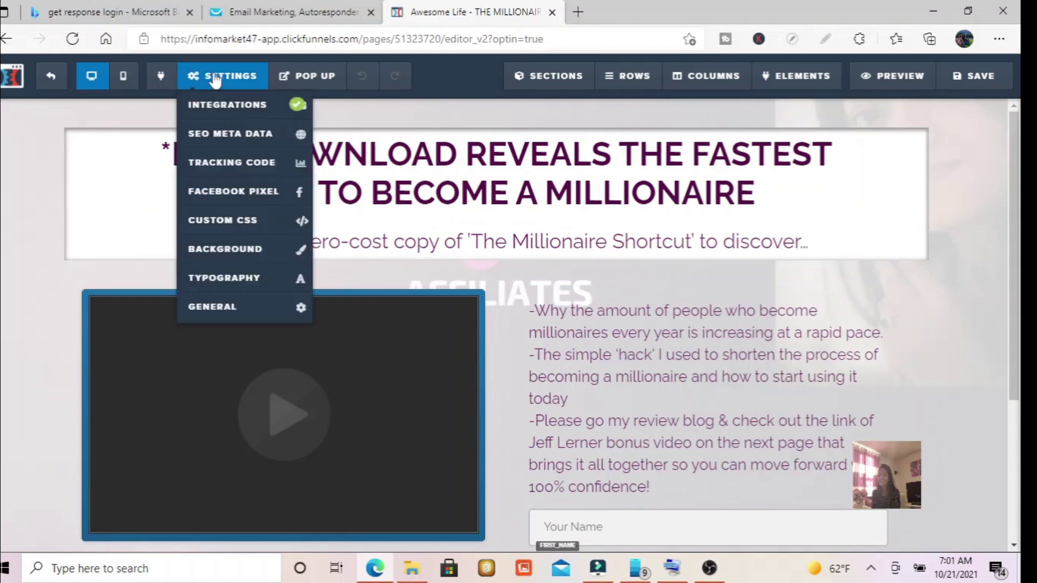
left_click(241, 307)
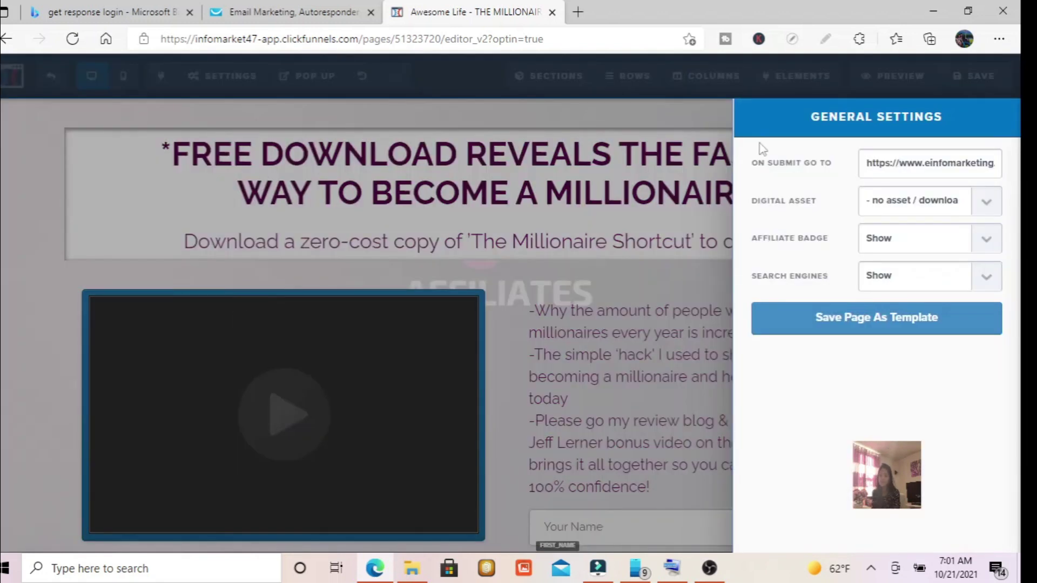
left_click(614, 132)
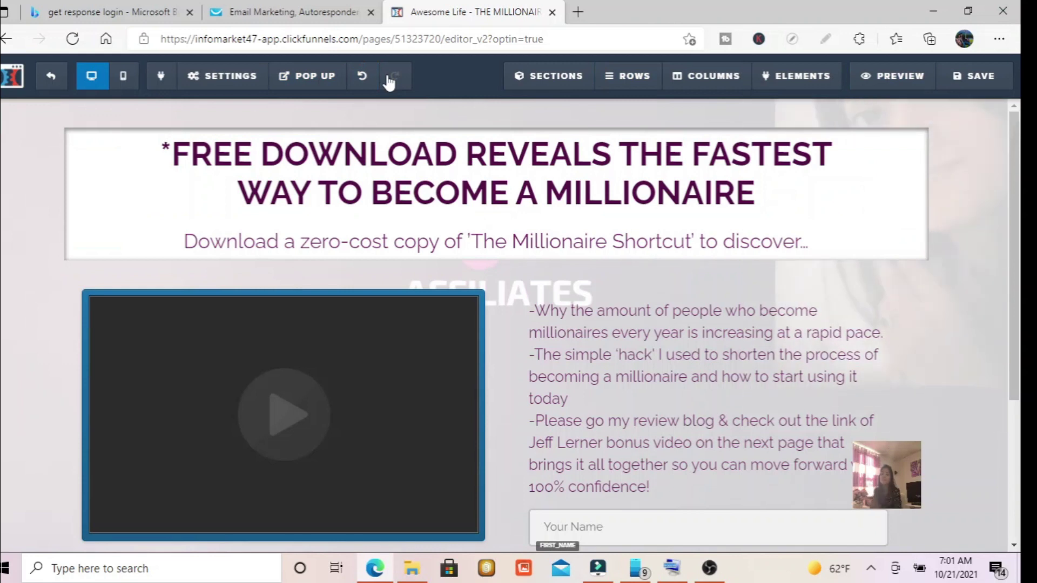
Step: Remove the connected GetResponse autoresponder from the opt-in page's email integration settings
mouse_move(247, 81)
left_click(231, 103)
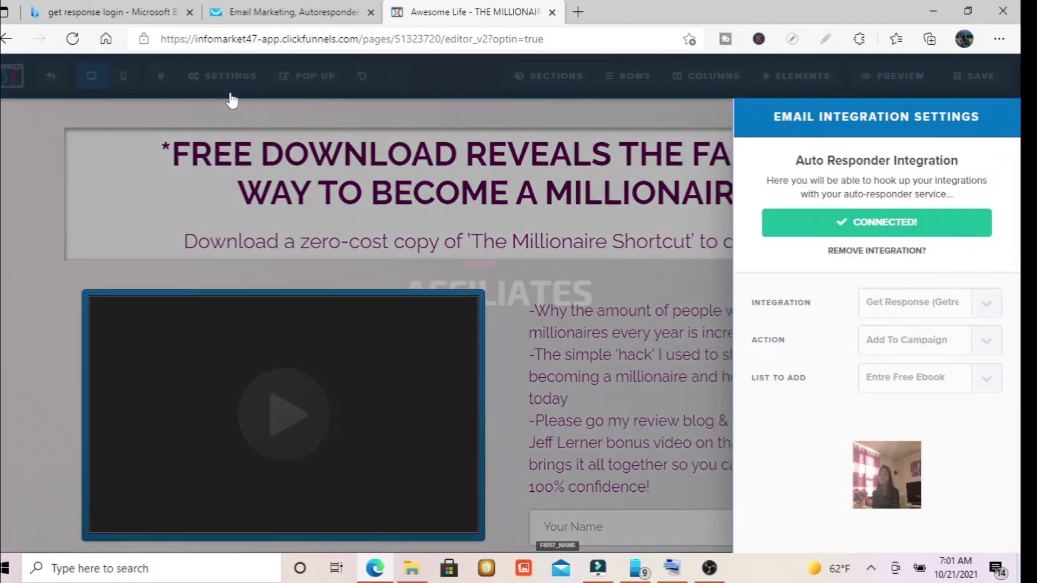
left_click(856, 251)
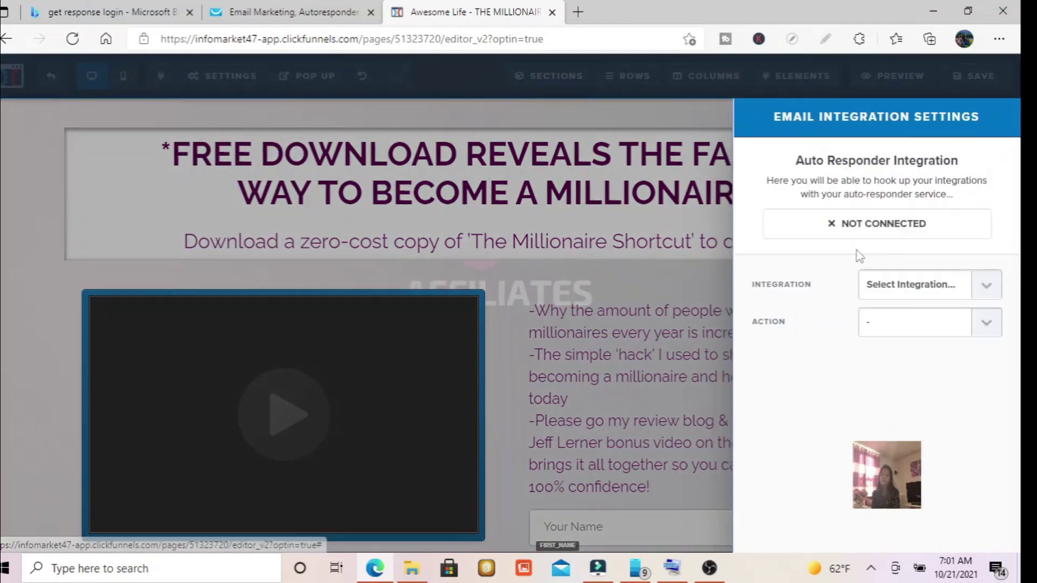
left_click(620, 336)
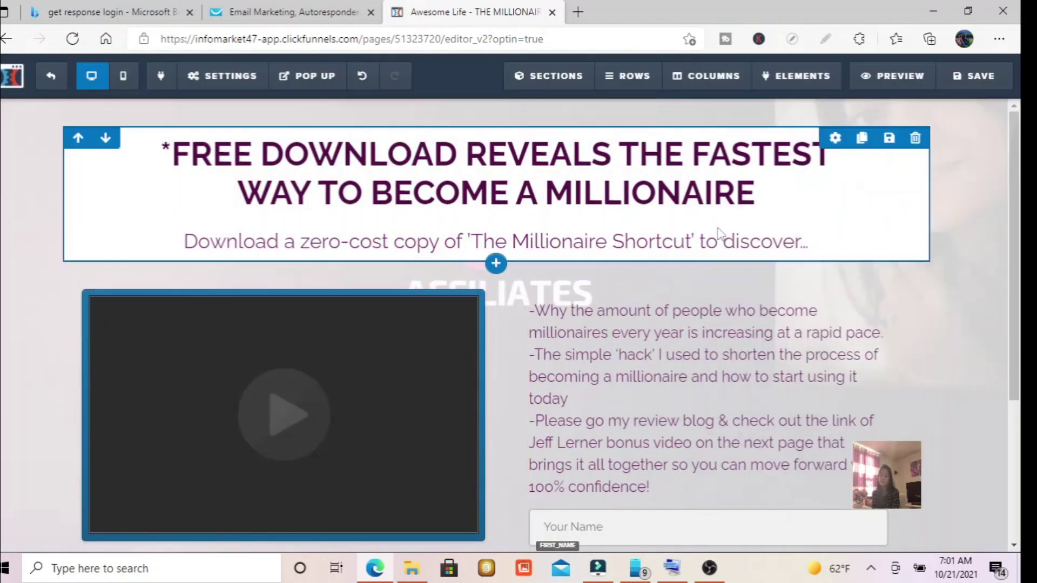
Step: Preview the opt-in page and submit its pop-up form to continue to the affiliate ebook page
left_click(916, 78)
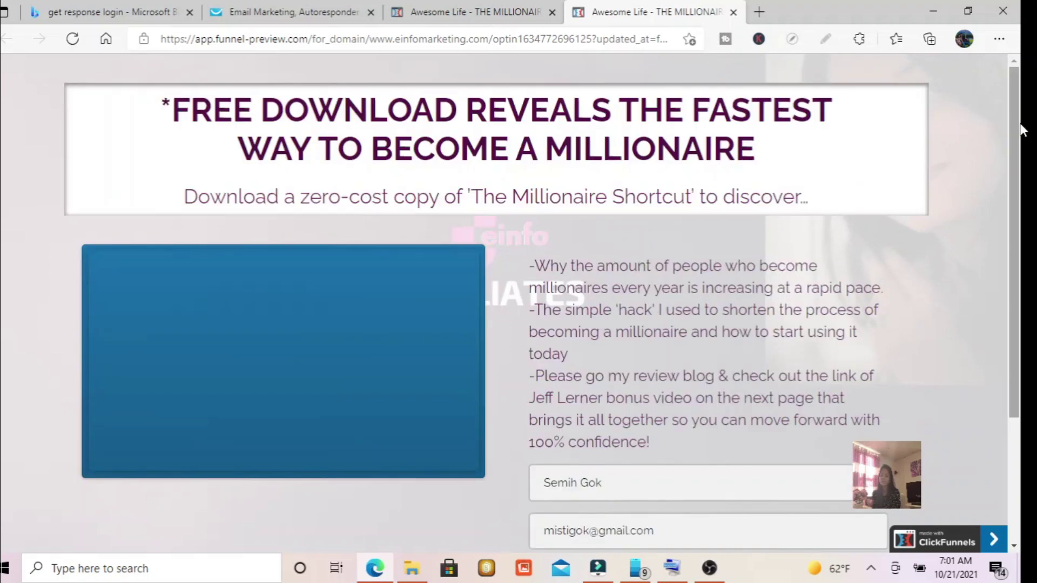
scroll(748, 423, "down", 3)
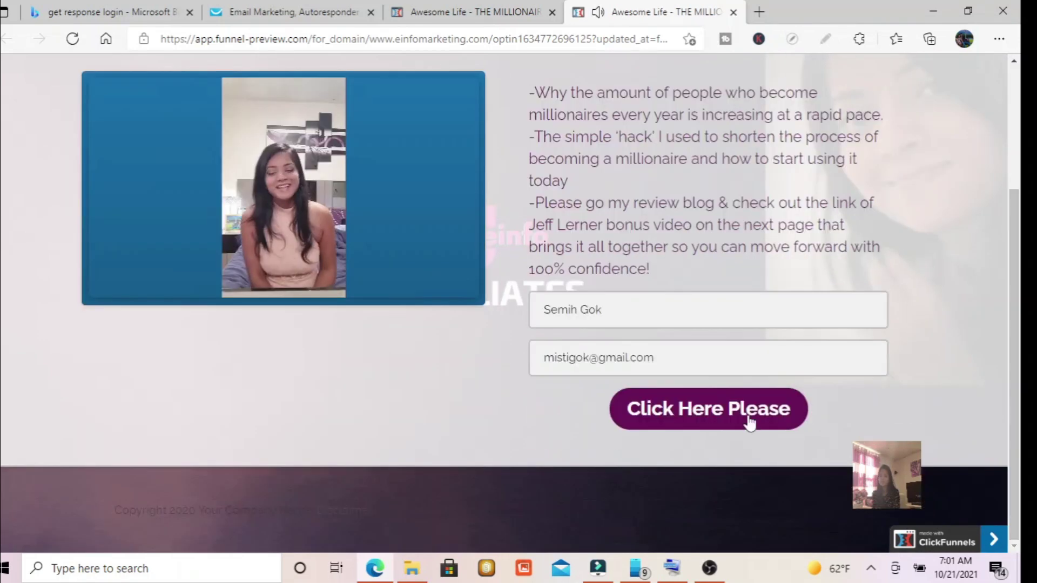
left_click(660, 429)
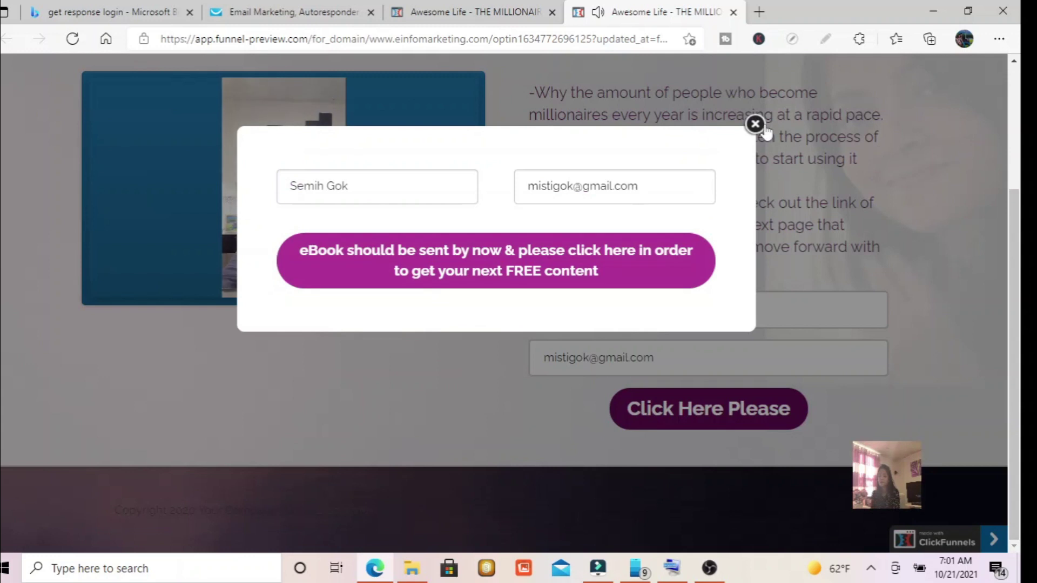
left_click(755, 123)
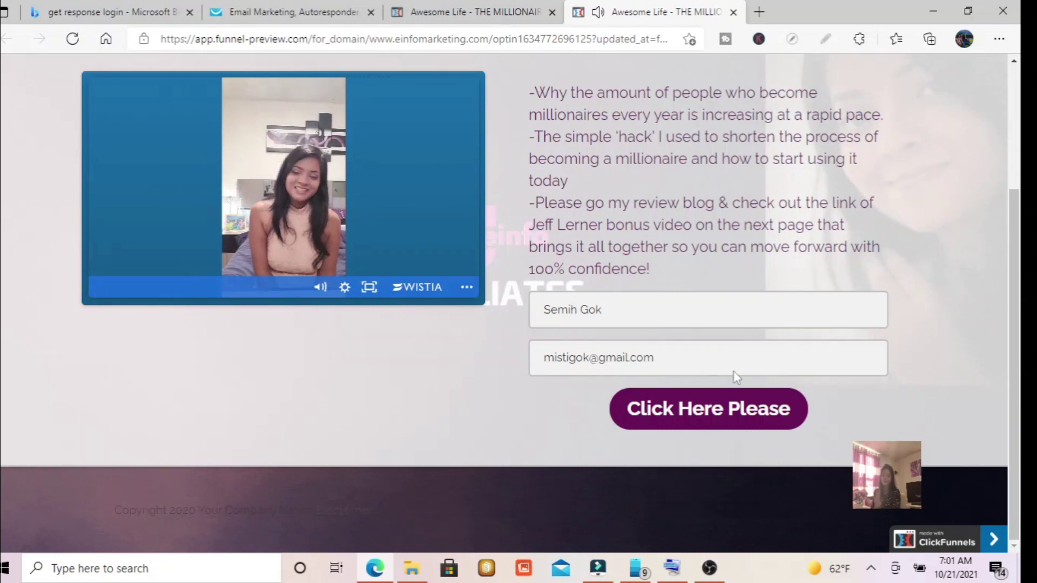
left_click(700, 415)
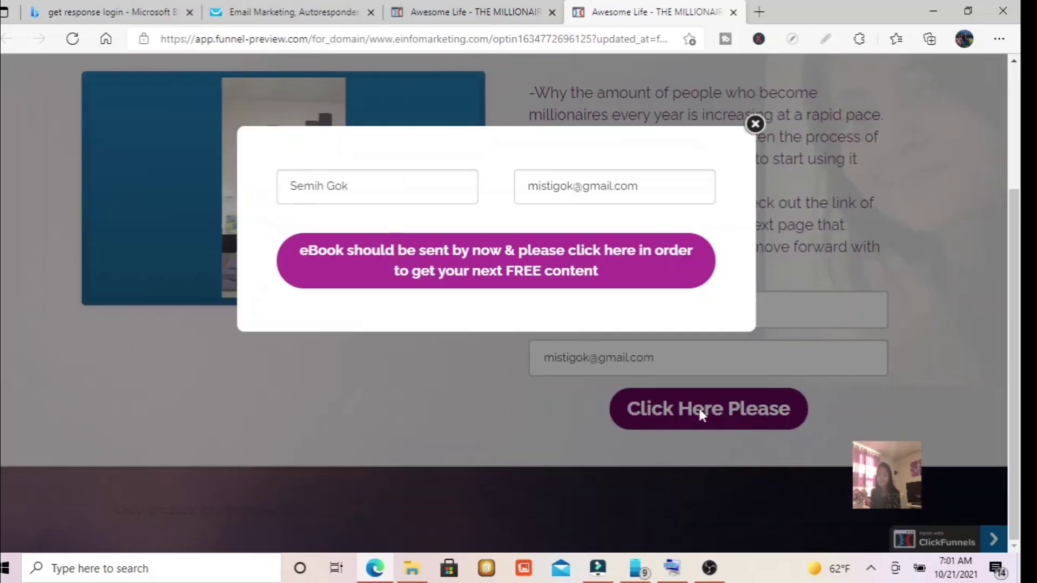
left_click(519, 244)
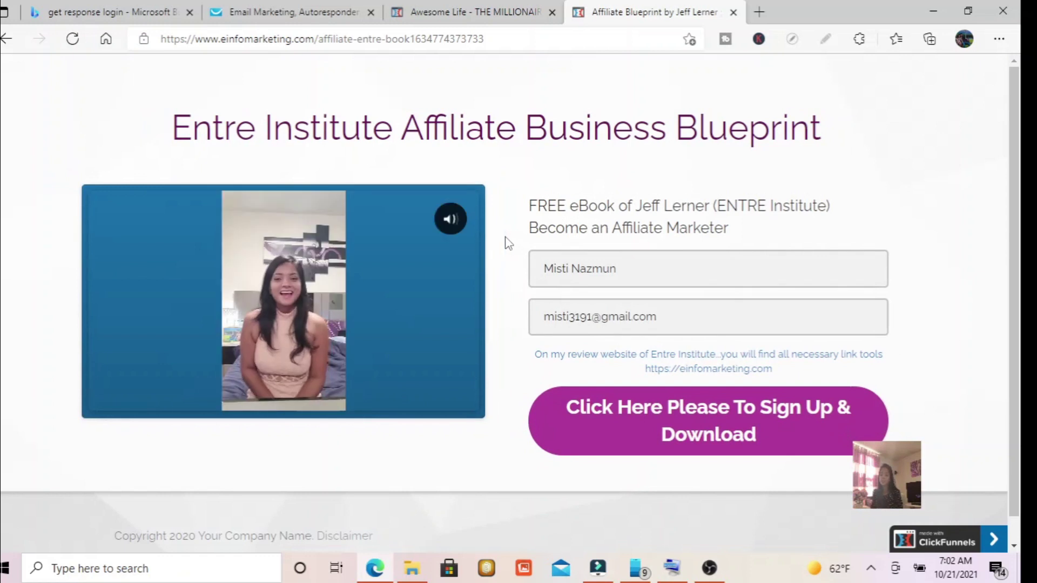
Step: Submit the sign-up pop-up on the affiliate ebook page, try the sales page's call-to-action, and close the preview
left_click(716, 425)
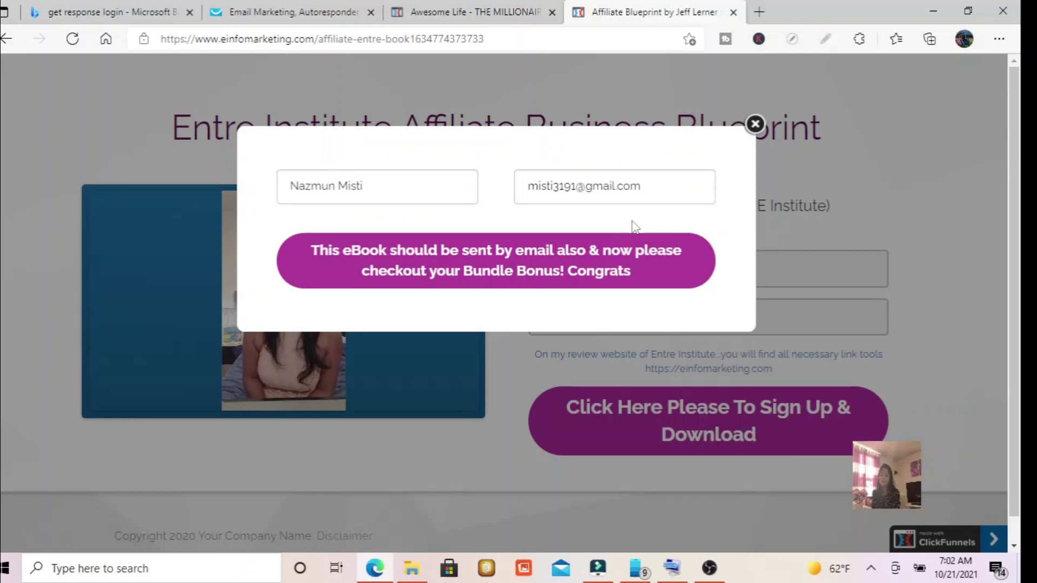
left_click(597, 256)
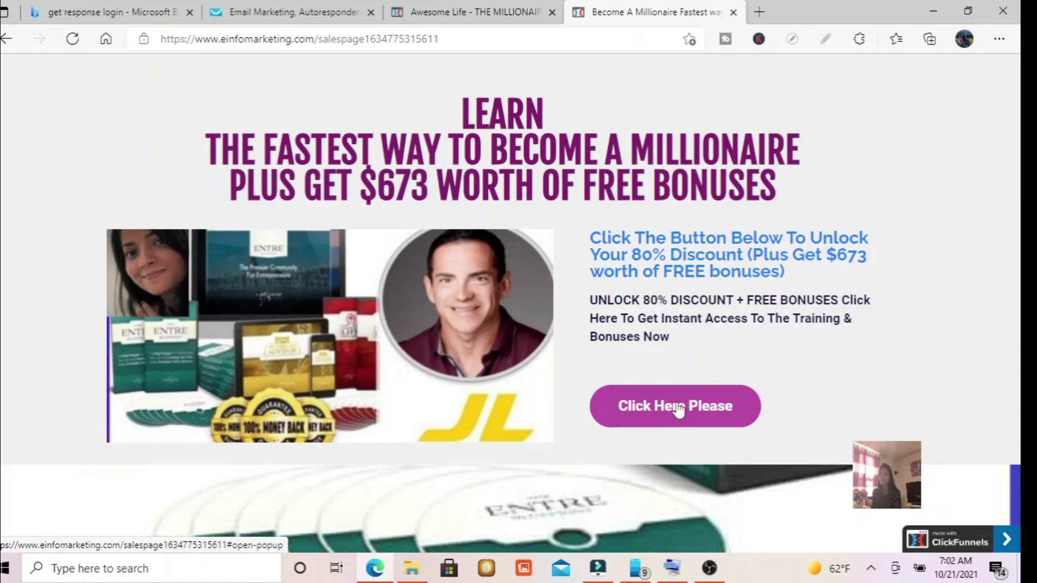
left_click(679, 410)
left_click(733, 12)
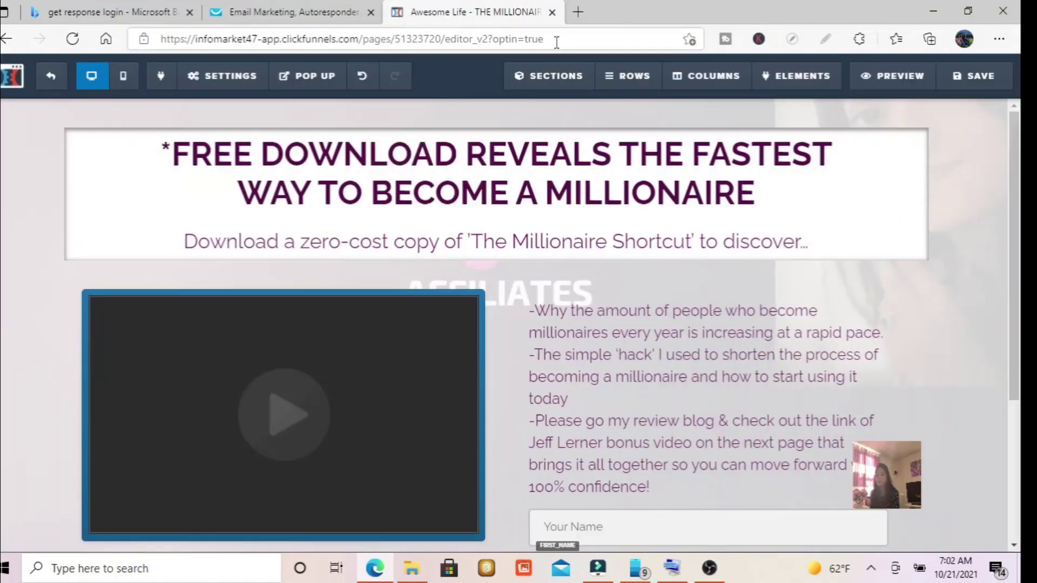
Step: Set the opt-in page's email integration to Get Response with the Add To Campaign action
left_click(236, 80)
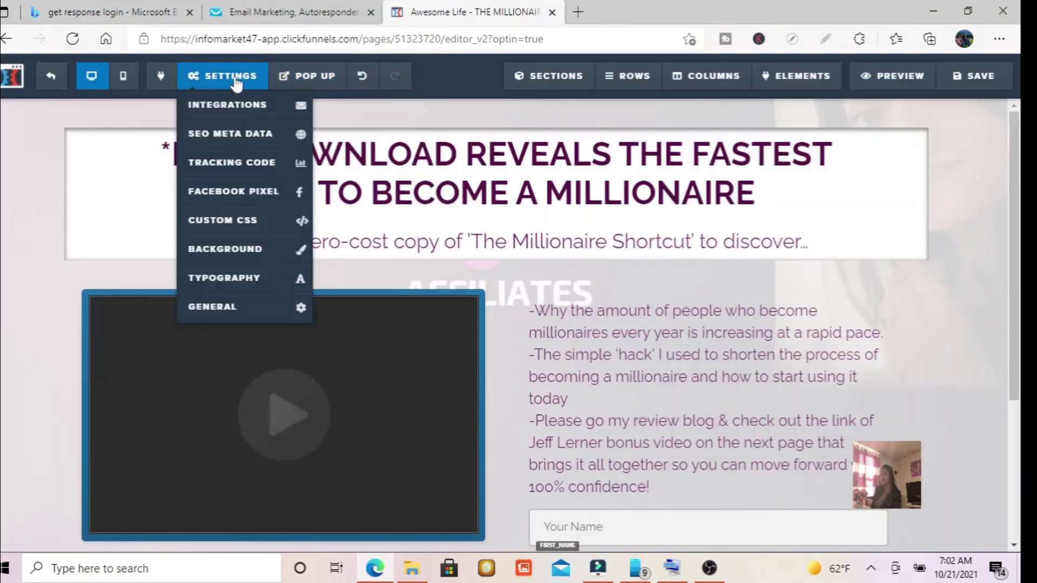
left_click(243, 107)
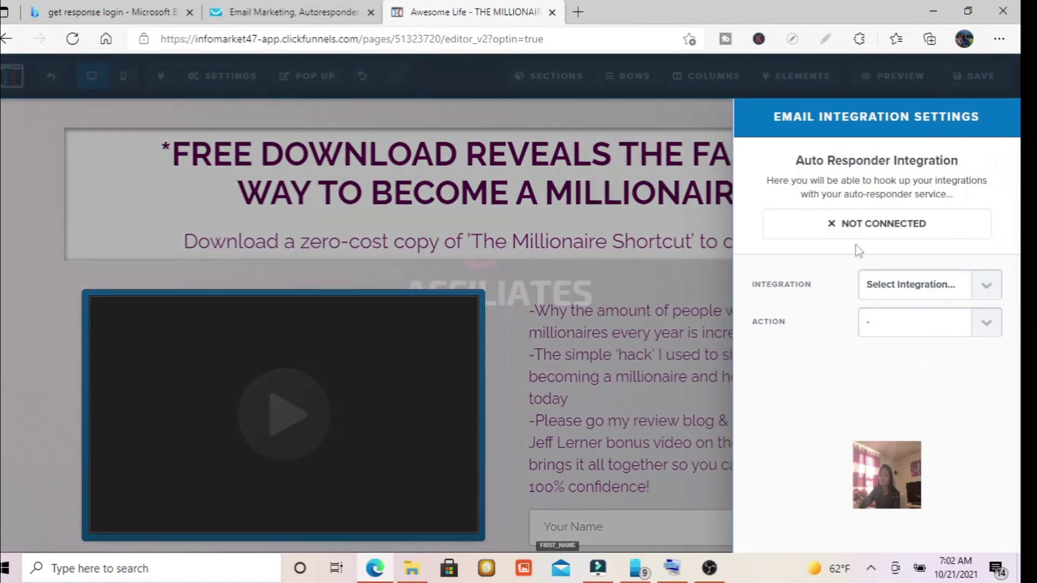
left_click(902, 290)
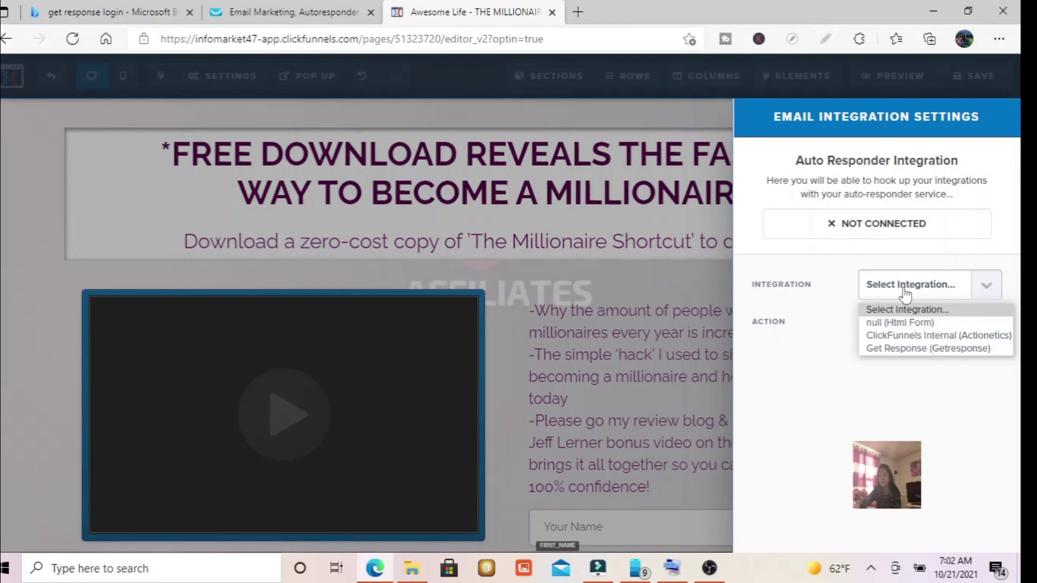
left_click(890, 347)
left_click(921, 323)
left_click(901, 362)
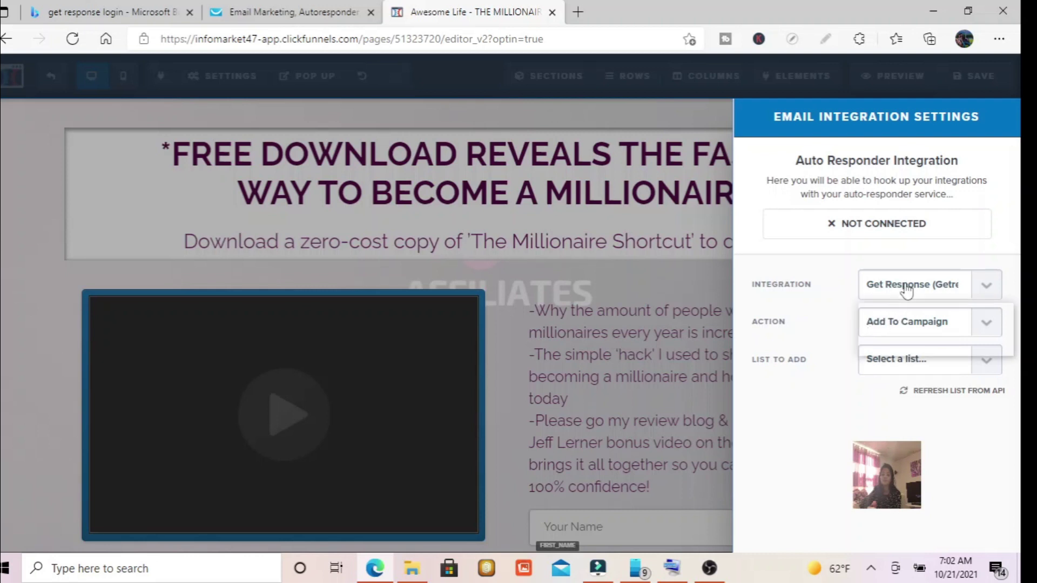
left_click(904, 289)
left_click(909, 290)
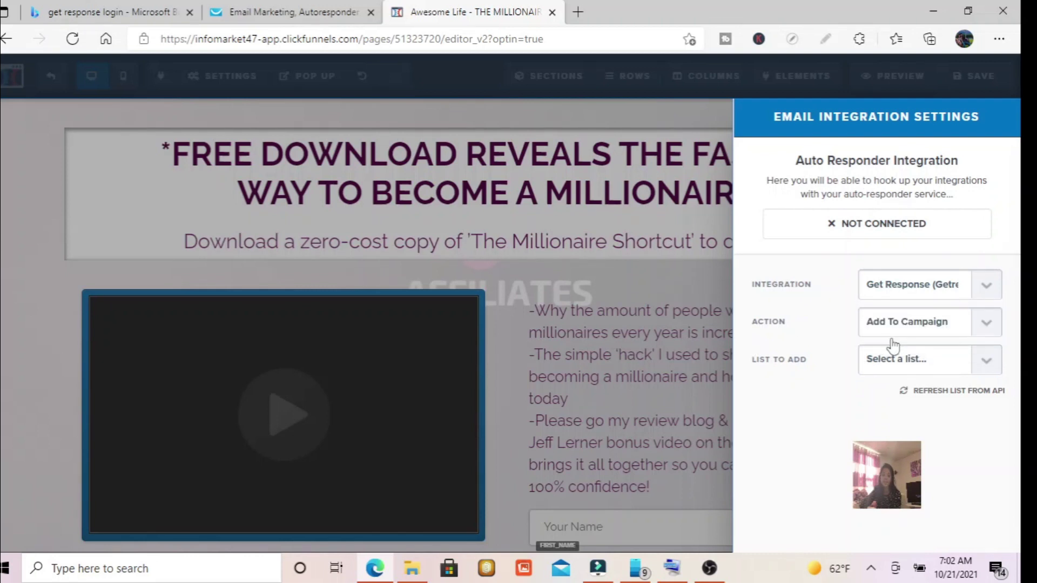
Step: Choose Entre Free Ebook as the list for the opt-in page's integration and close the email integration settings
left_click(900, 369)
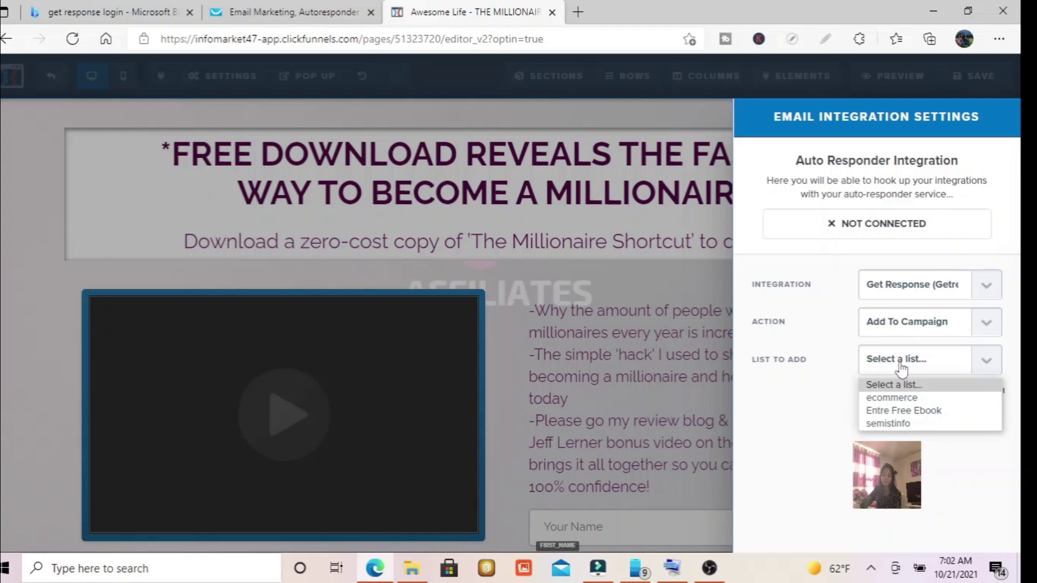
left_click(886, 412)
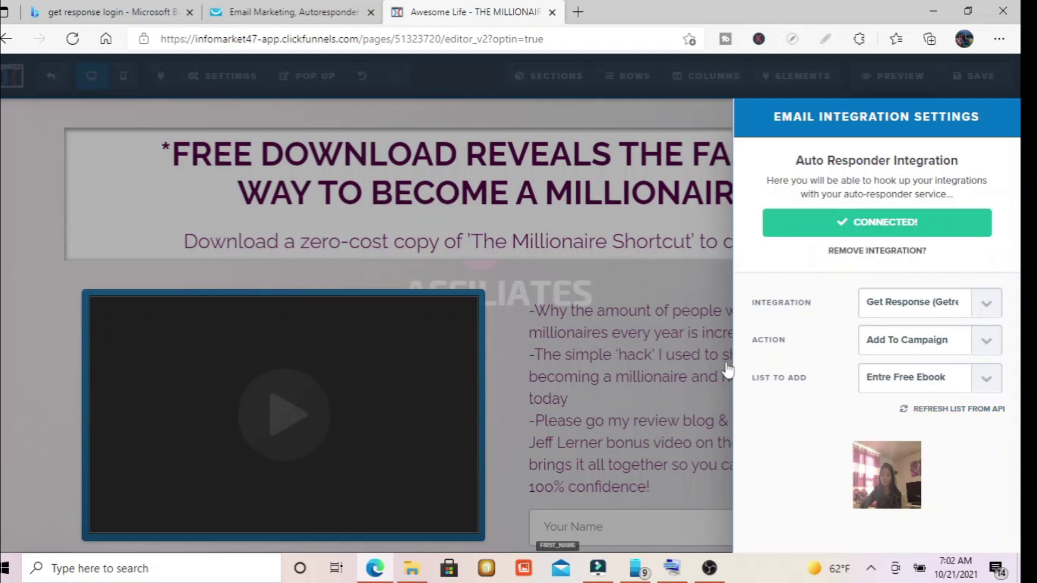
left_click(922, 378)
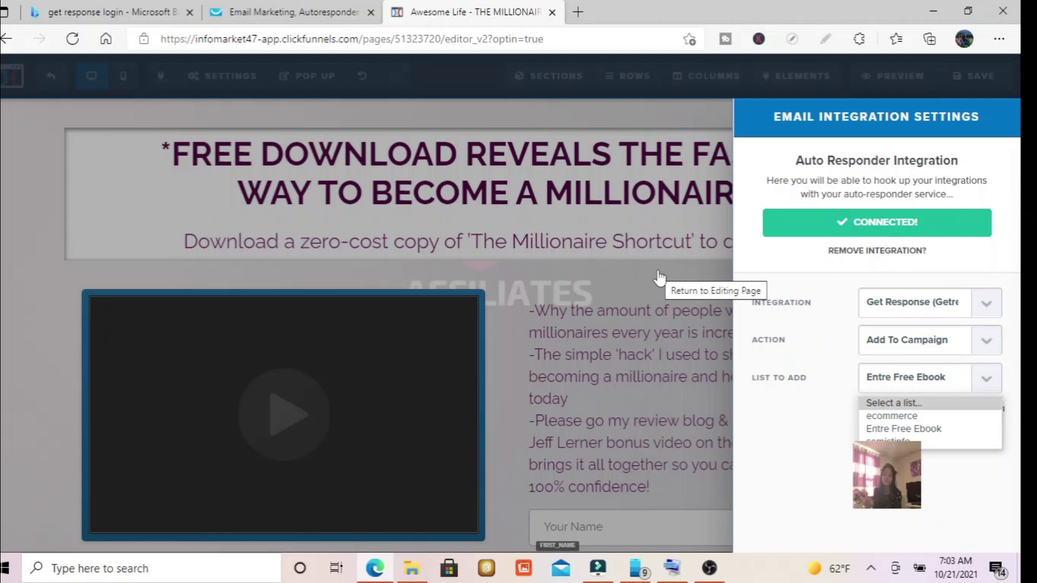
left_click(891, 429)
left_click(576, 262)
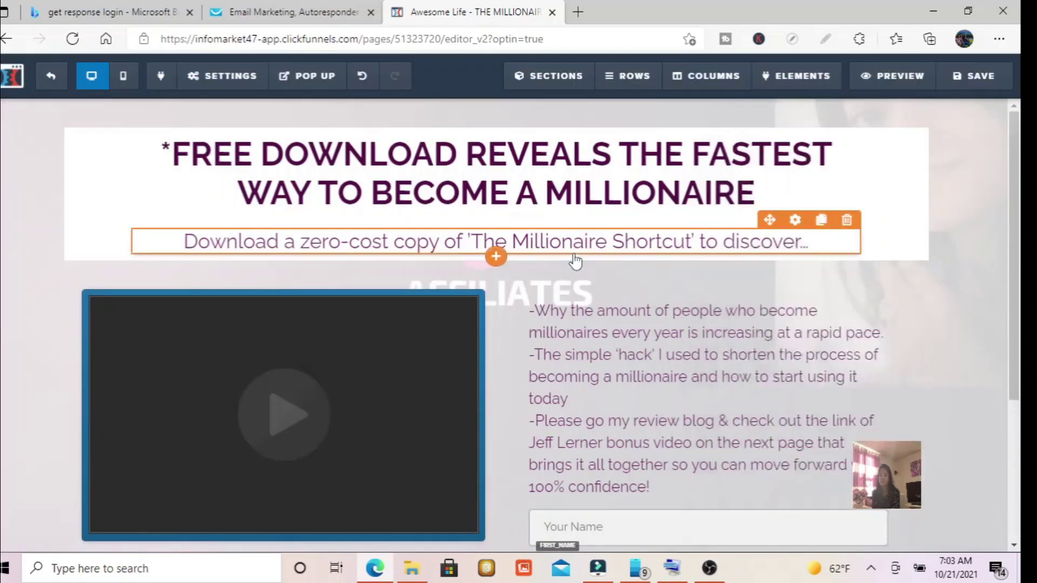
Step: Close the ClickFunnels editor and open the Automation workflows in GetResponse
left_click(553, 12)
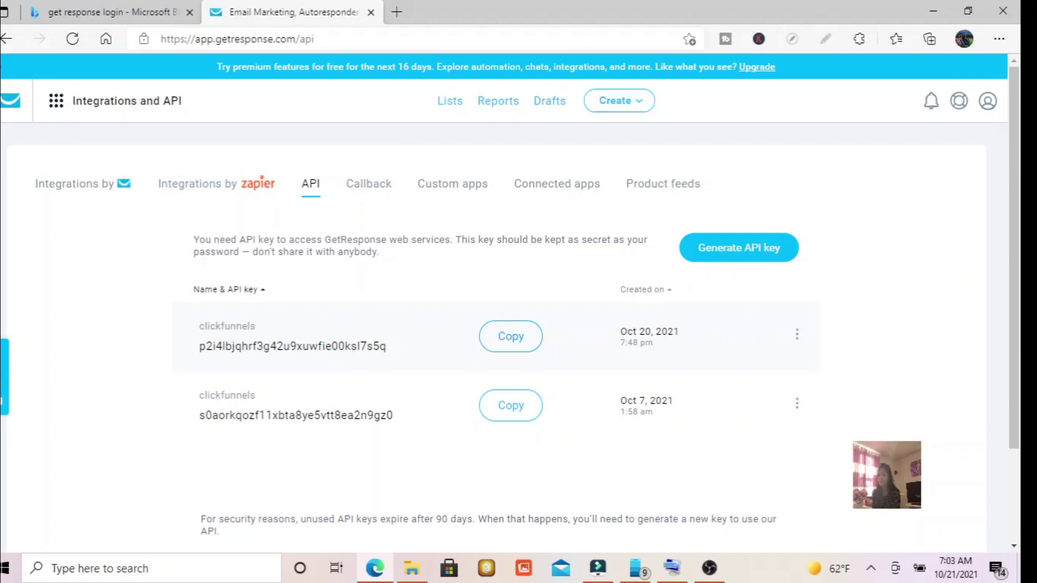
left_click(5, 39)
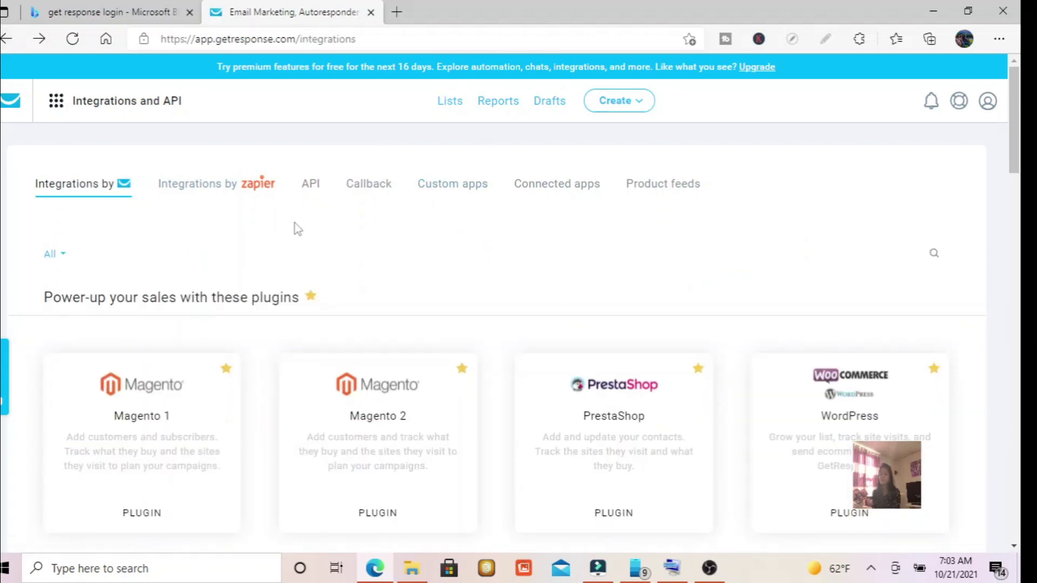
left_click(52, 108)
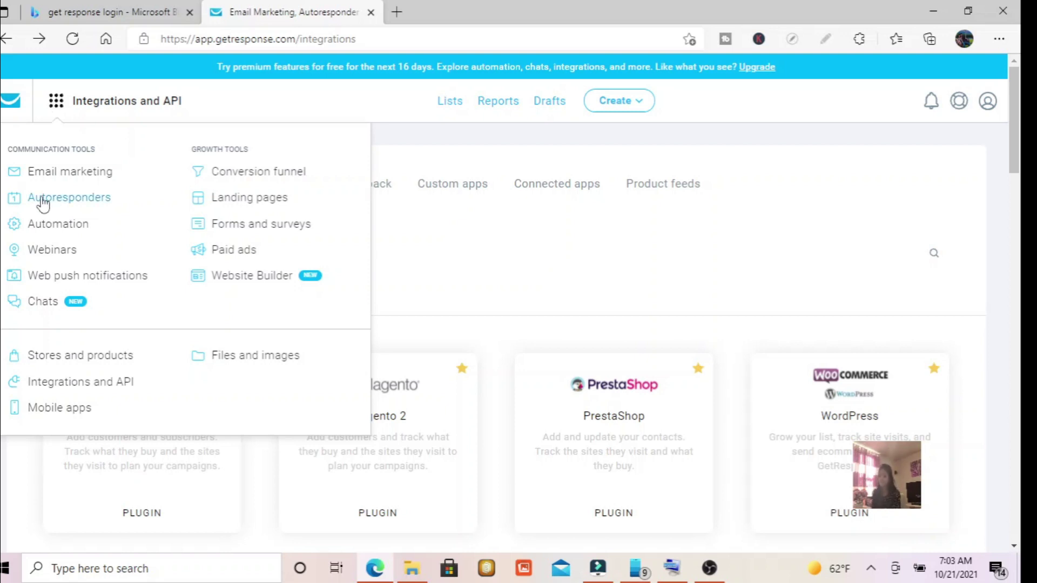
left_click(62, 227)
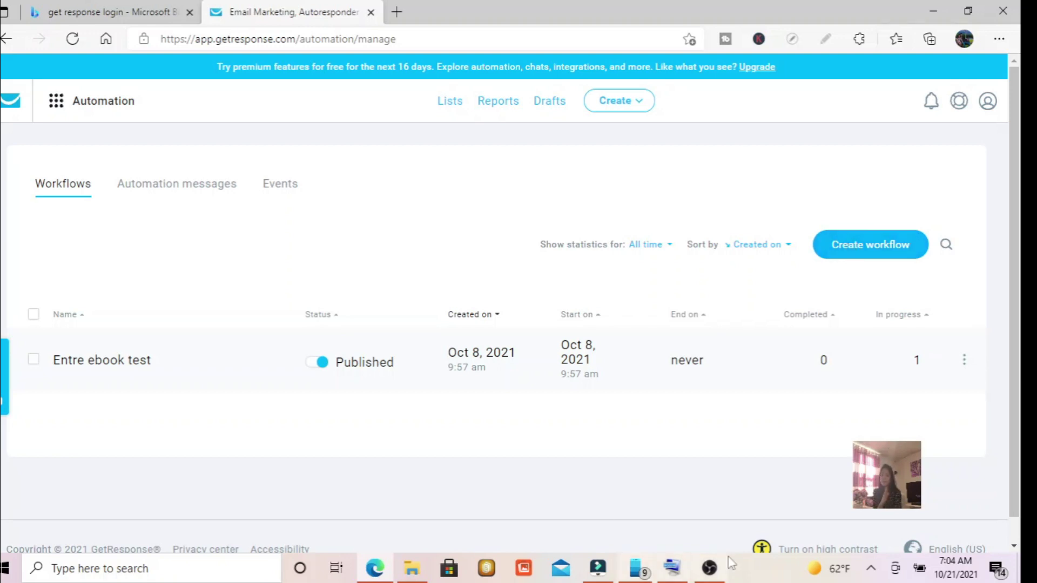
left_click(711, 571)
left_click(710, 571)
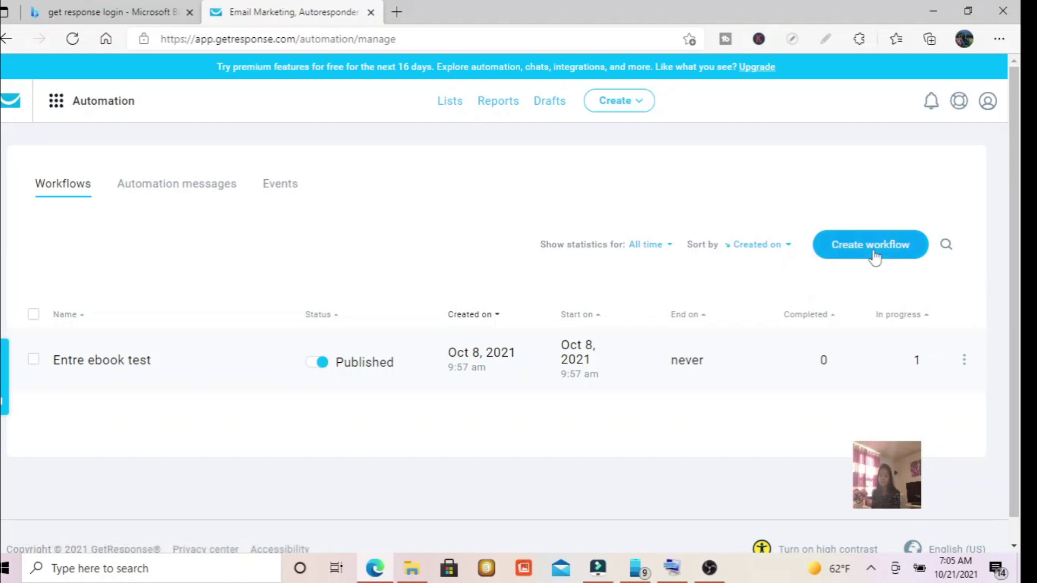
Step: Build a new automation workflow from scratch, name it test, and start it when someone subscribes
left_click(874, 254)
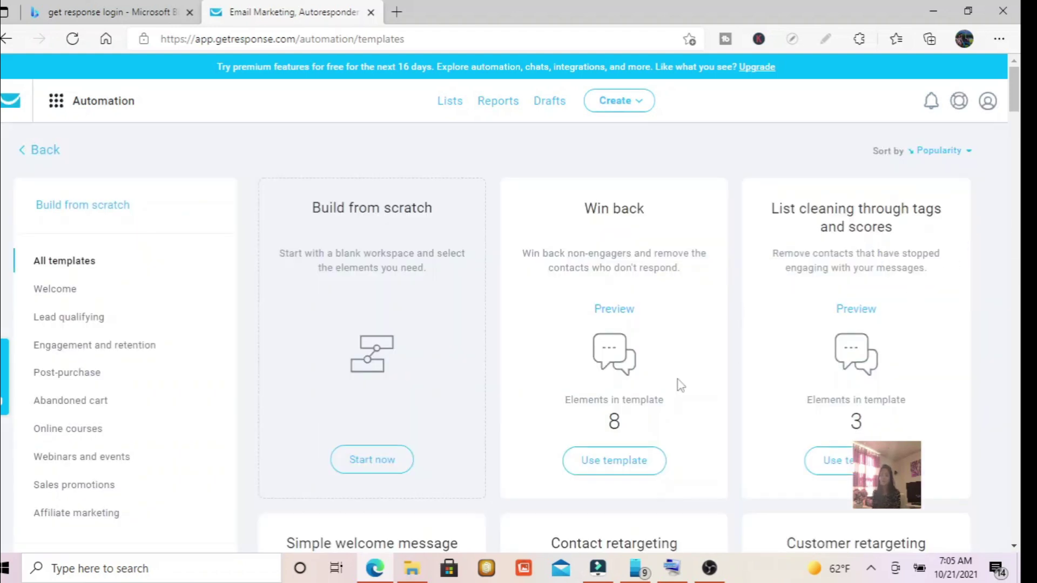
left_click(371, 469)
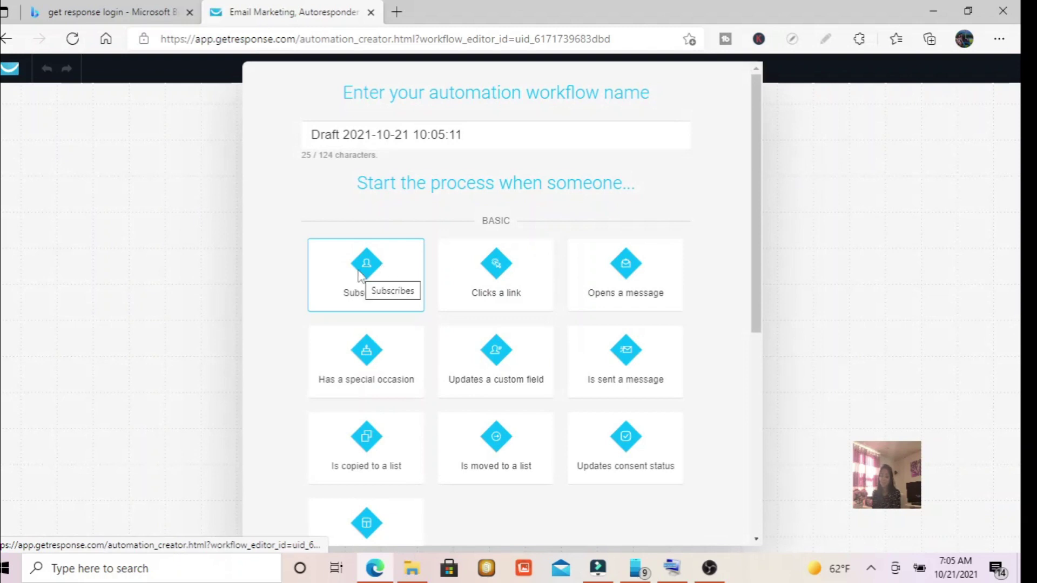
left_click_drag(757, 205, 738, 408)
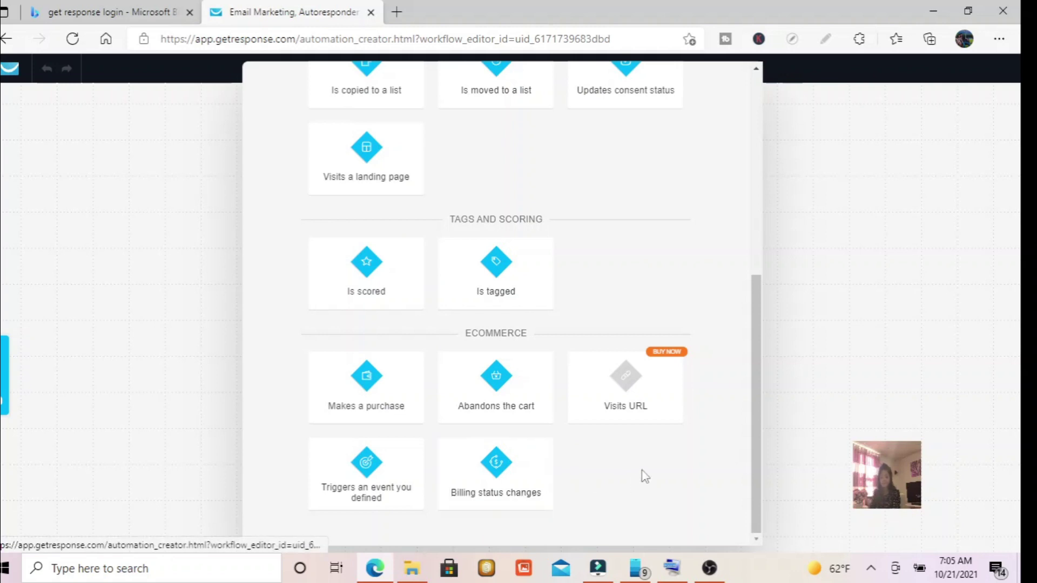
left_click_drag(757, 432, 762, 247)
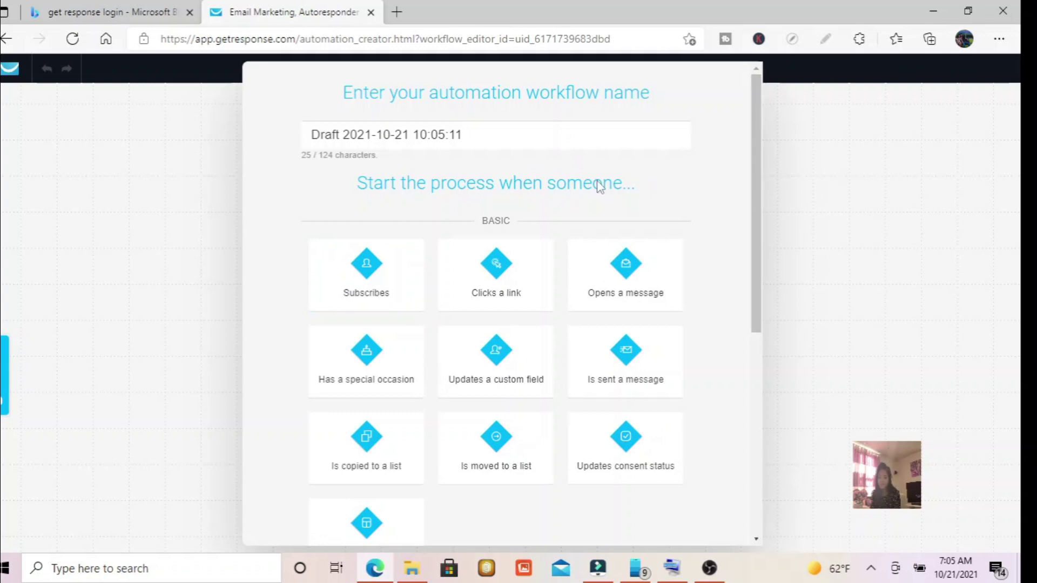
left_click_drag(492, 138, 293, 140)
type("test")
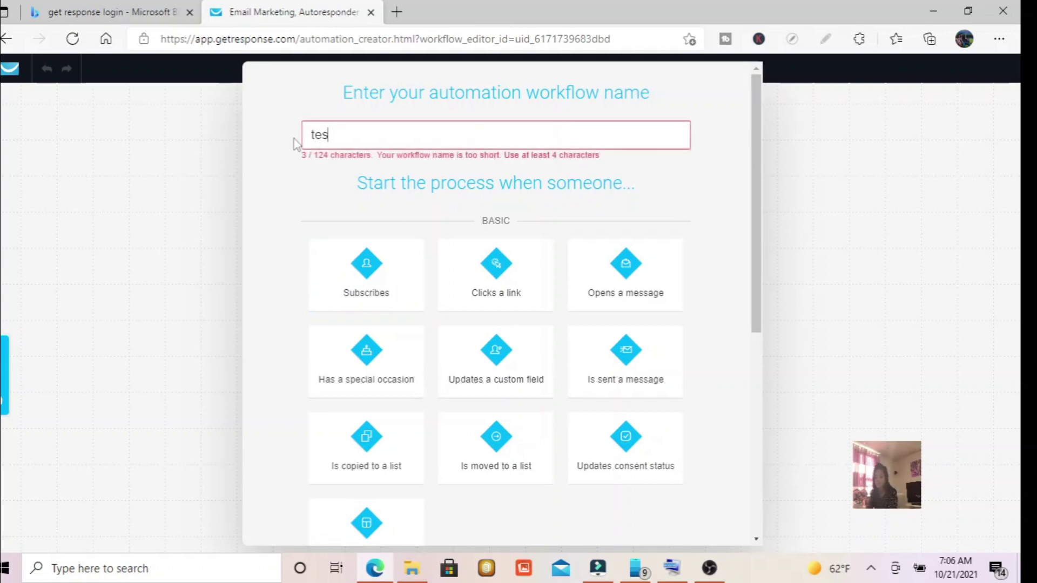
left_click(378, 273)
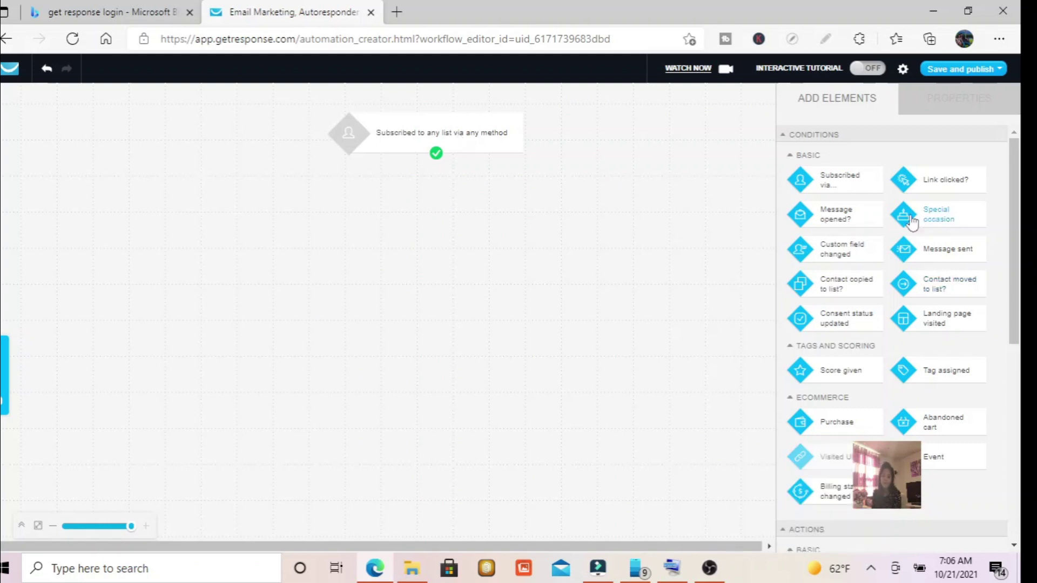
Step: Add a Send message action to the workflow directly beneath the subscription condition
left_click_drag(1020, 198, 1019, 327)
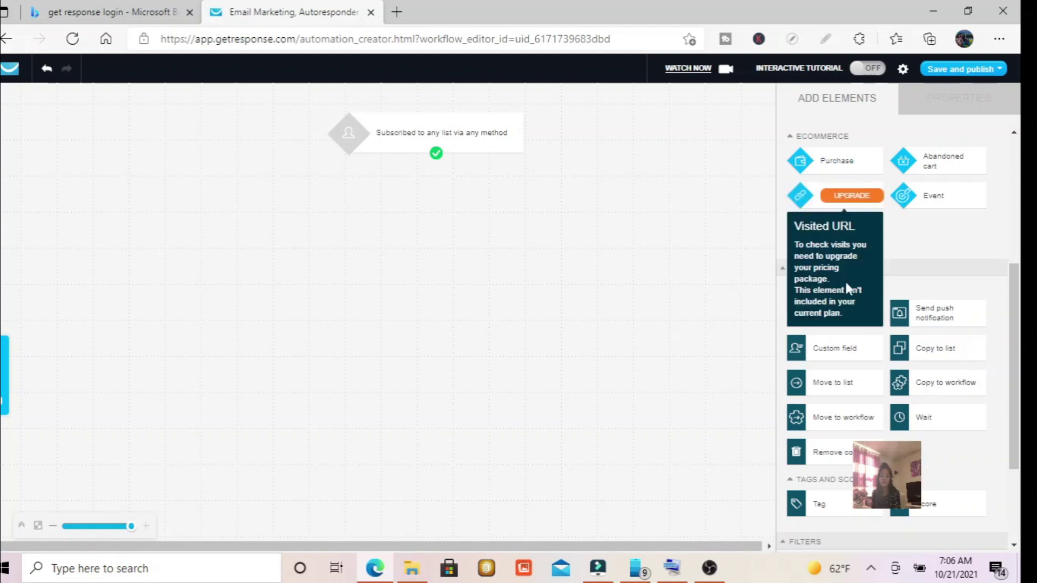
left_click_drag(799, 312, 429, 151)
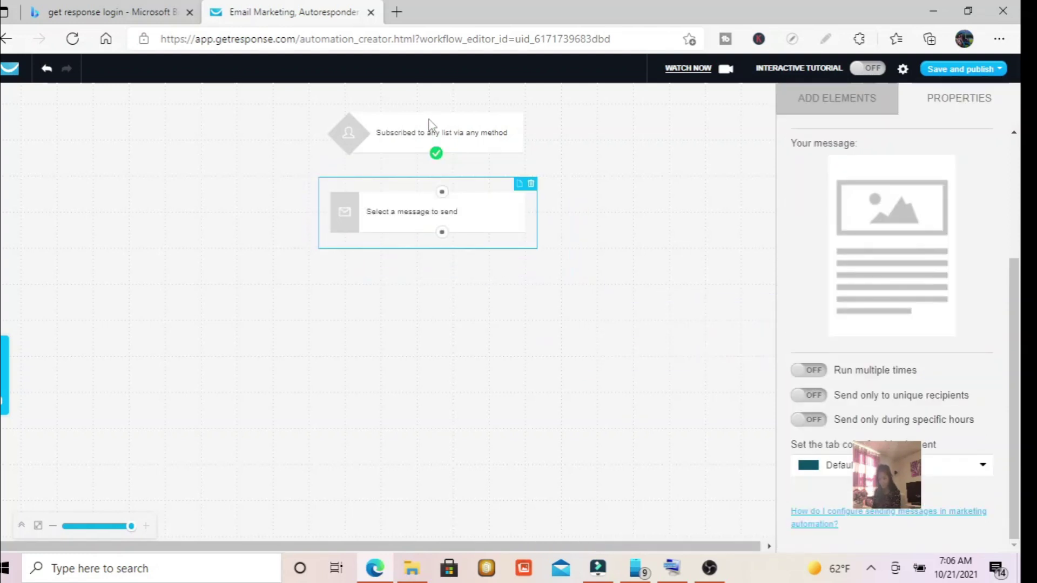
left_click(423, 116)
left_click_drag(421, 212, 418, 160)
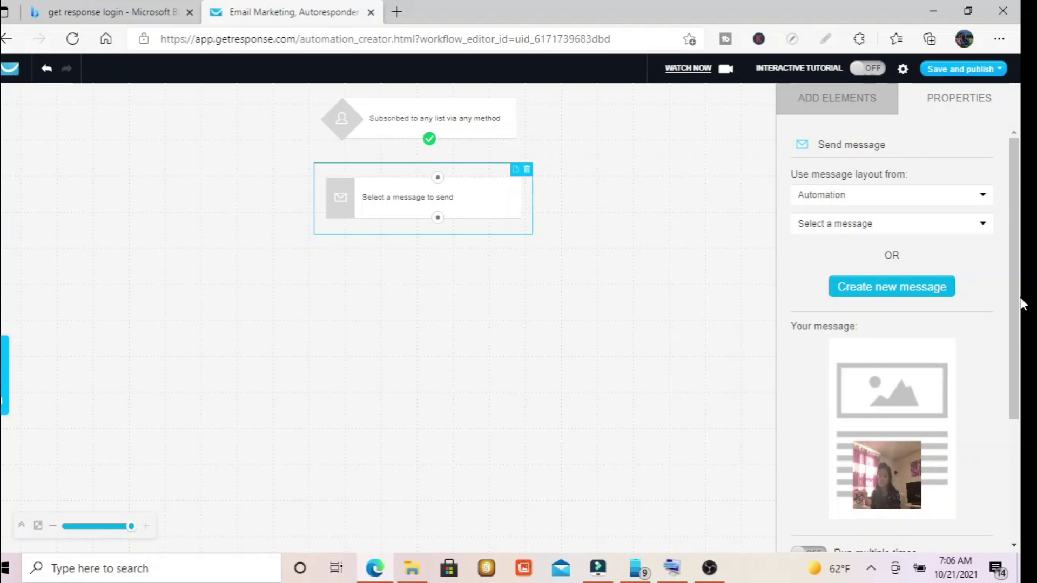
scroll(1022, 352, "down", 3)
scroll(1022, 399, "up", 4)
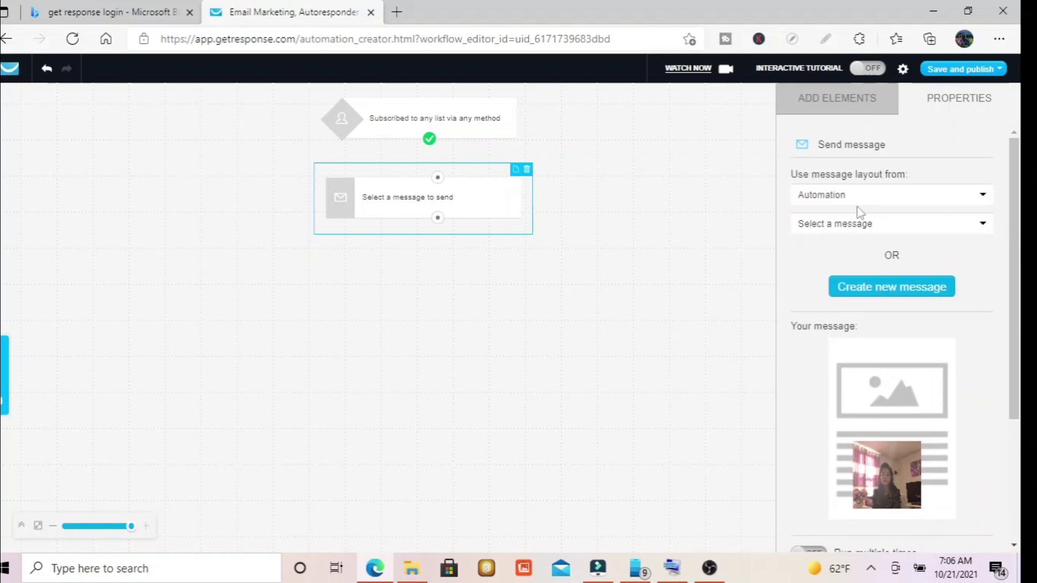
Step: Check which message layout sources and existing messages are available for the Send message element
left_click(859, 204)
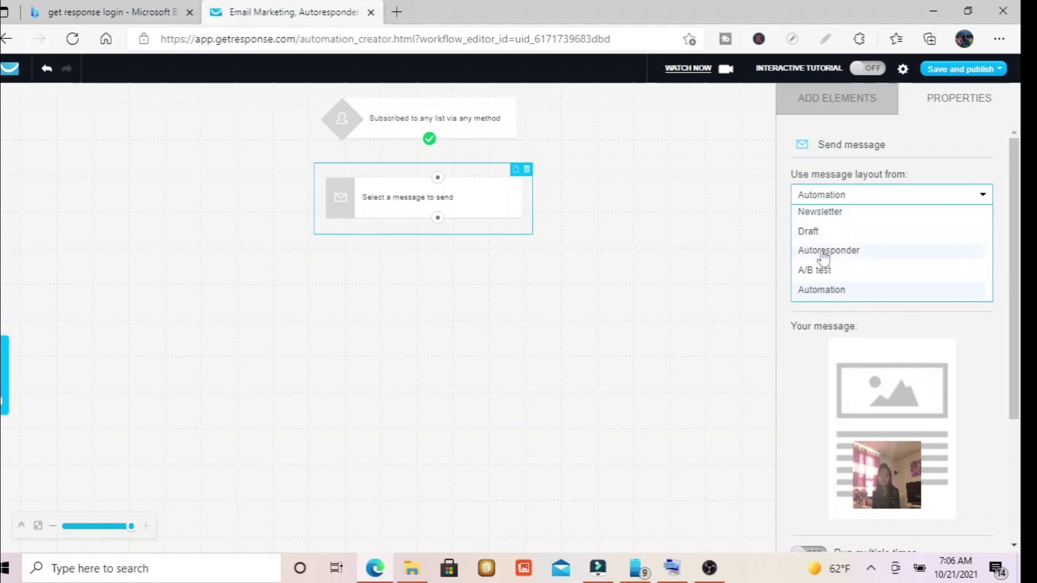
left_click(690, 263)
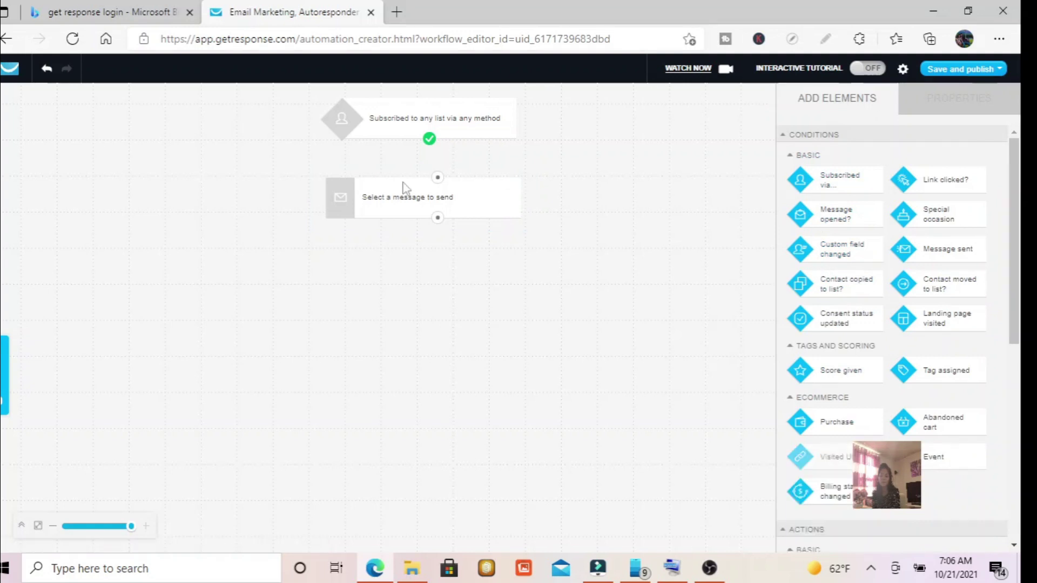
left_click(419, 201)
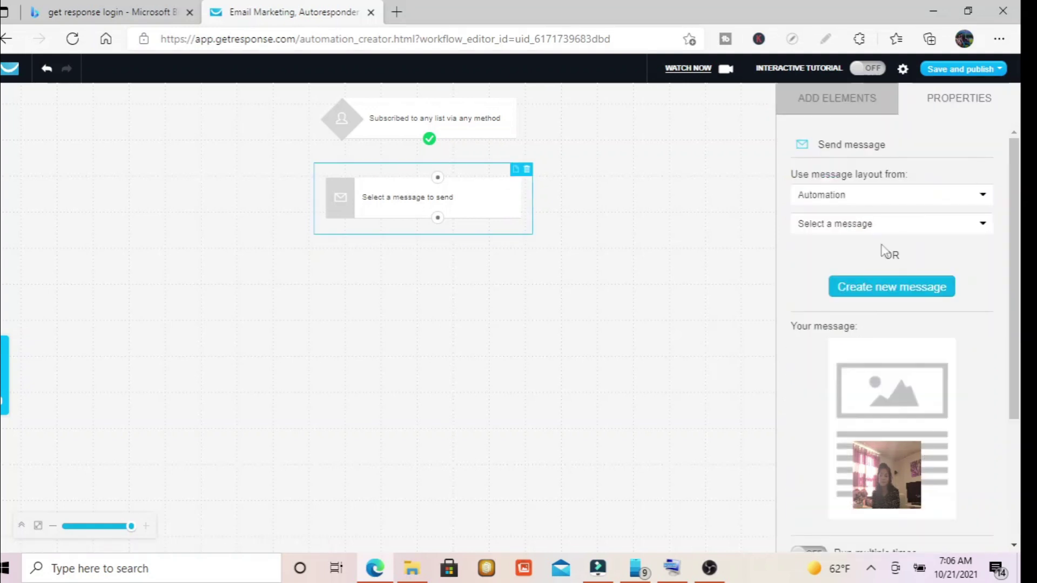
left_click(932, 230)
left_click(931, 230)
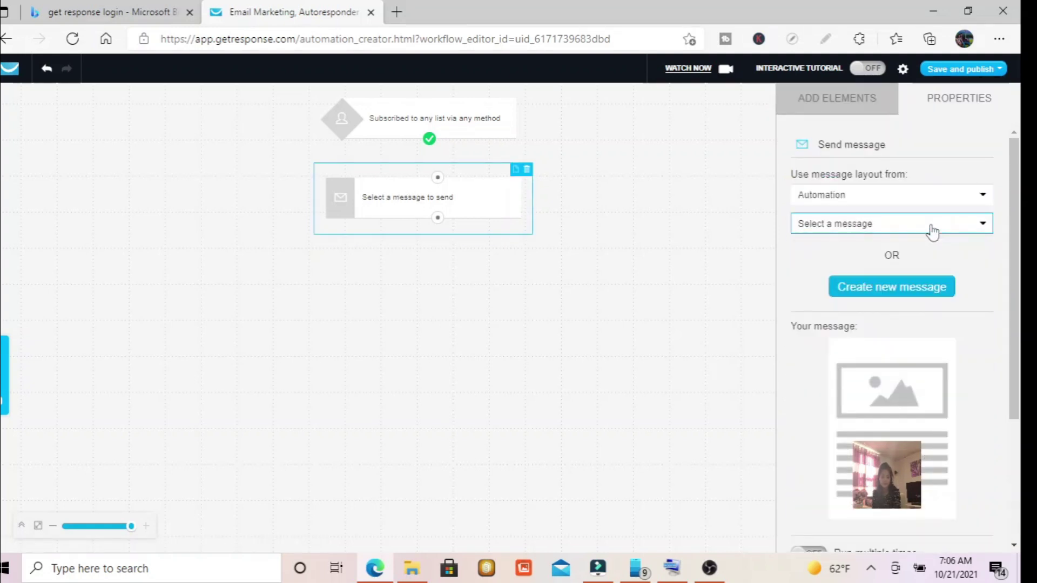
Step: Create a new automation message named test1 and link it to the ecommerce list
left_click(898, 290)
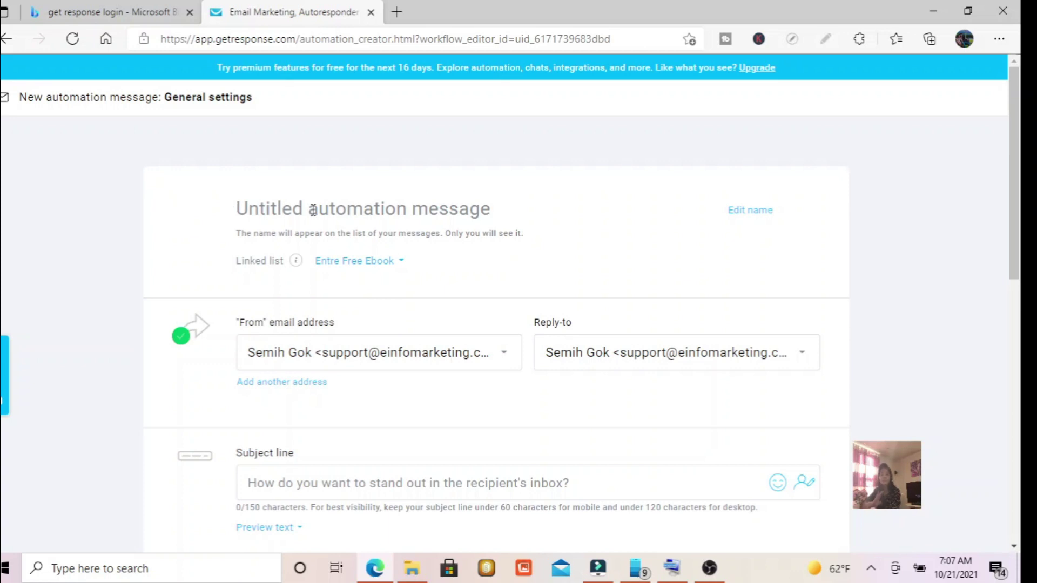
type("test1")
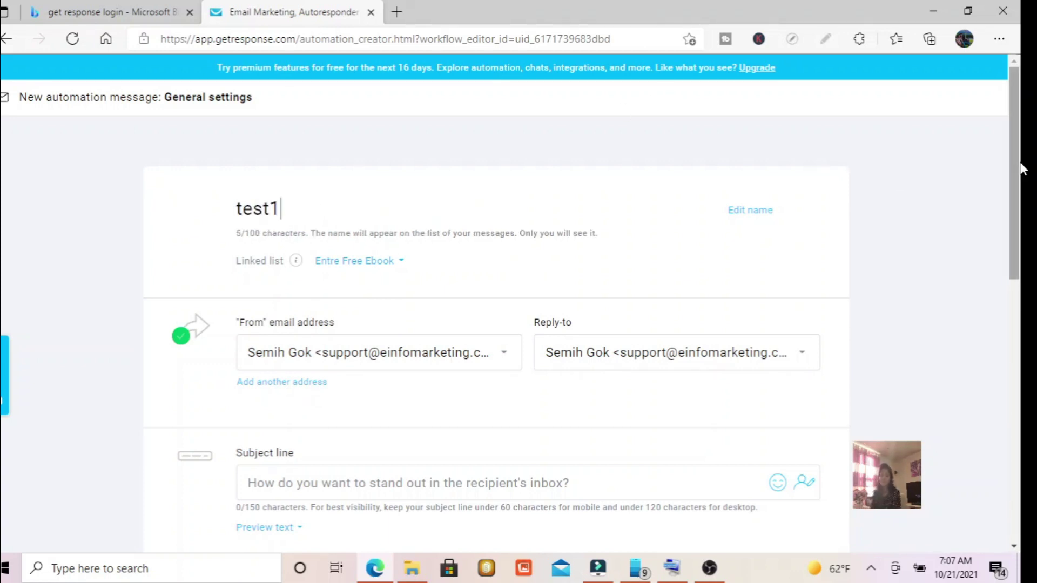
left_click_drag(1015, 162, 1009, 216)
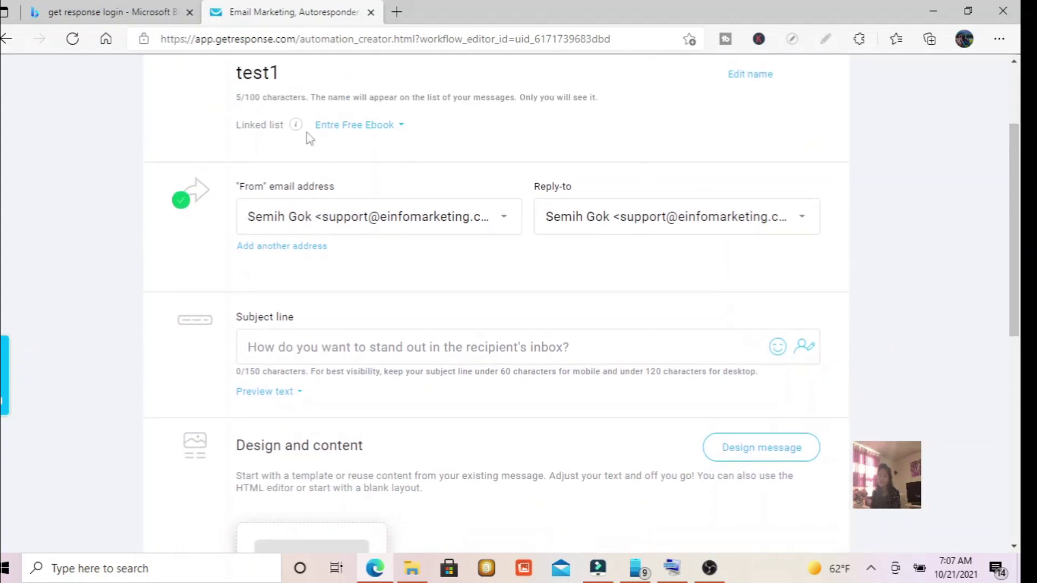
left_click(401, 127)
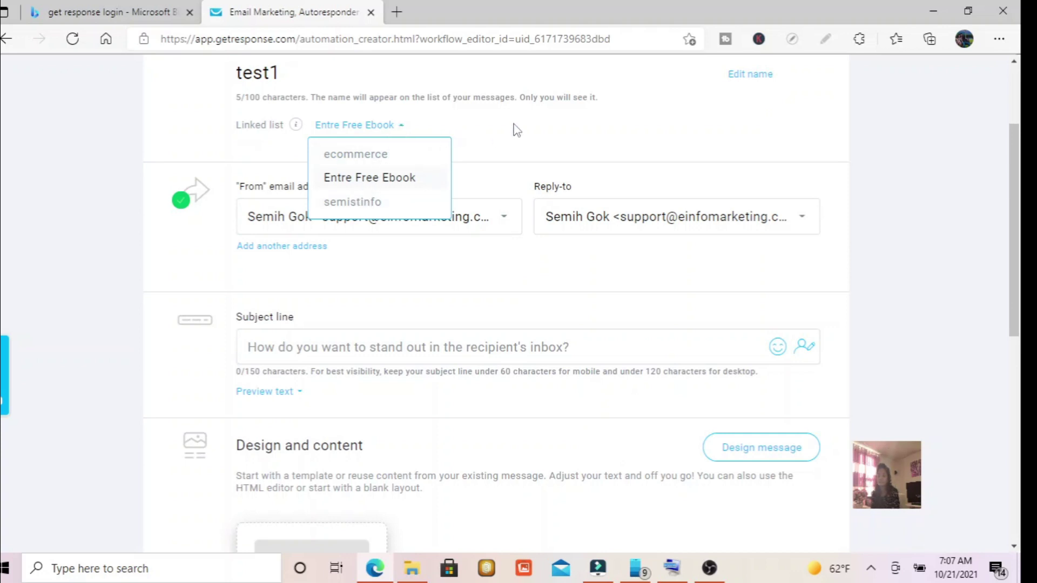
left_click(372, 159)
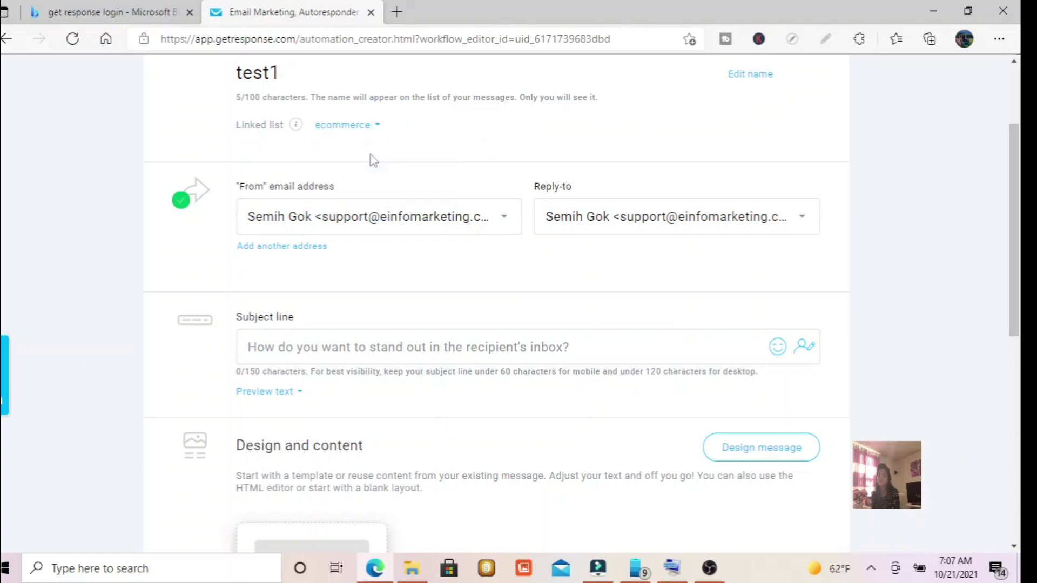
Step: Set the message's subject line to "FREE eBook only for you...... just for you"
left_click_drag(1015, 207, 1010, 280)
left_click(478, 156)
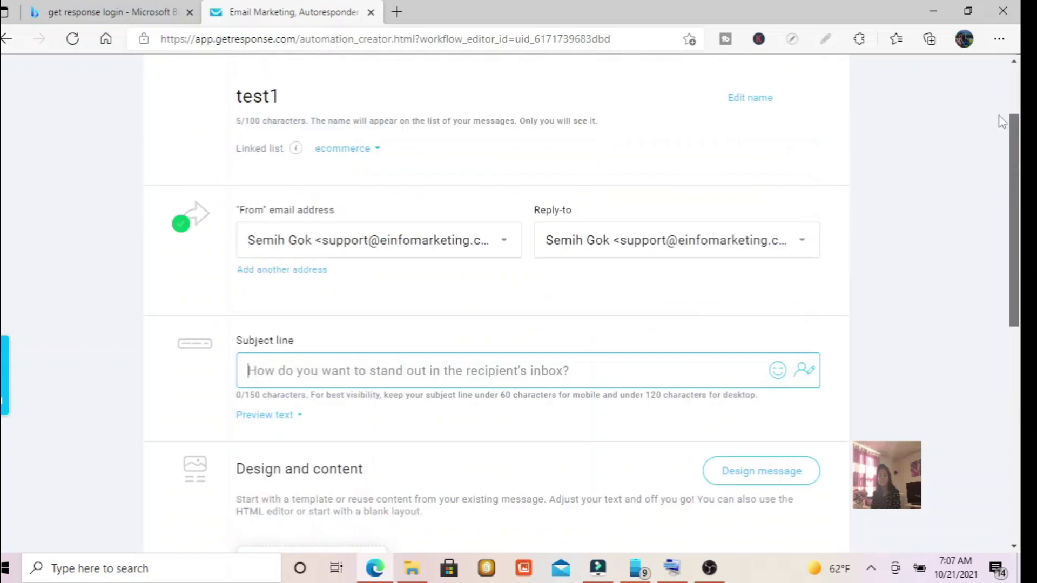
scroll(311, 210, "up", 6)
left_click_drag(1015, 138, 1022, 255)
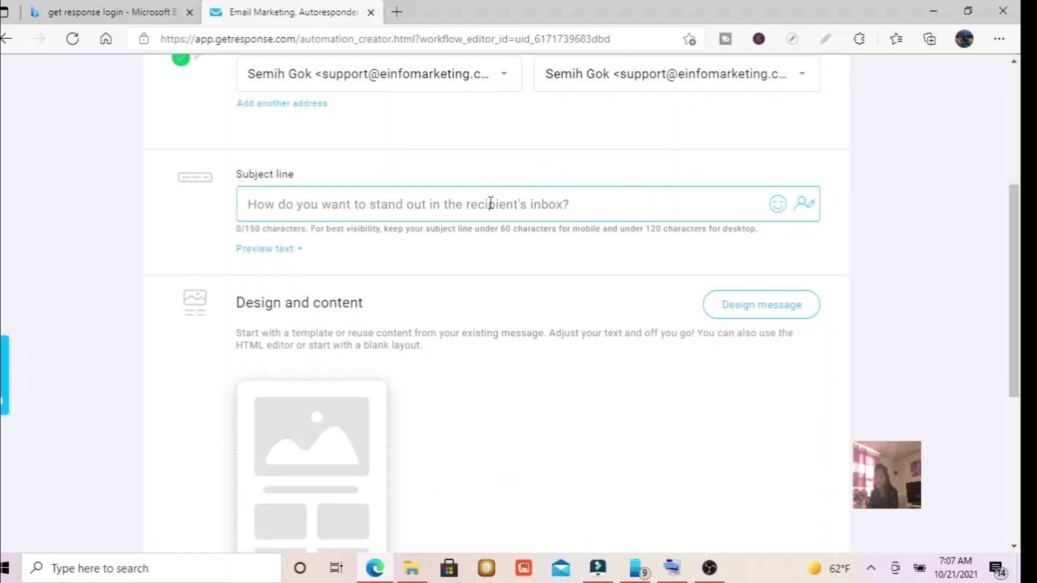
type("FREE")
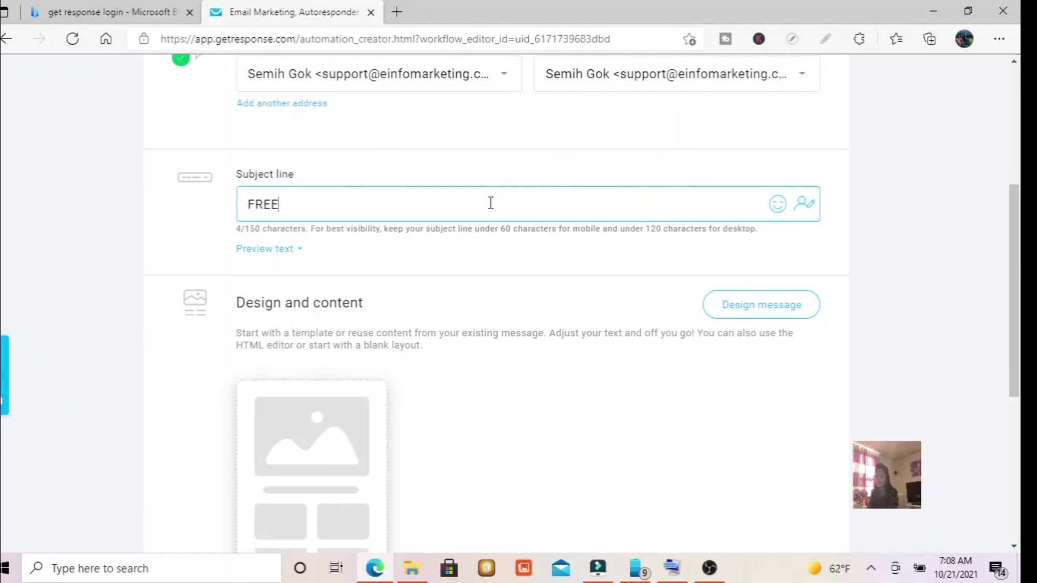
type(" VeBook")
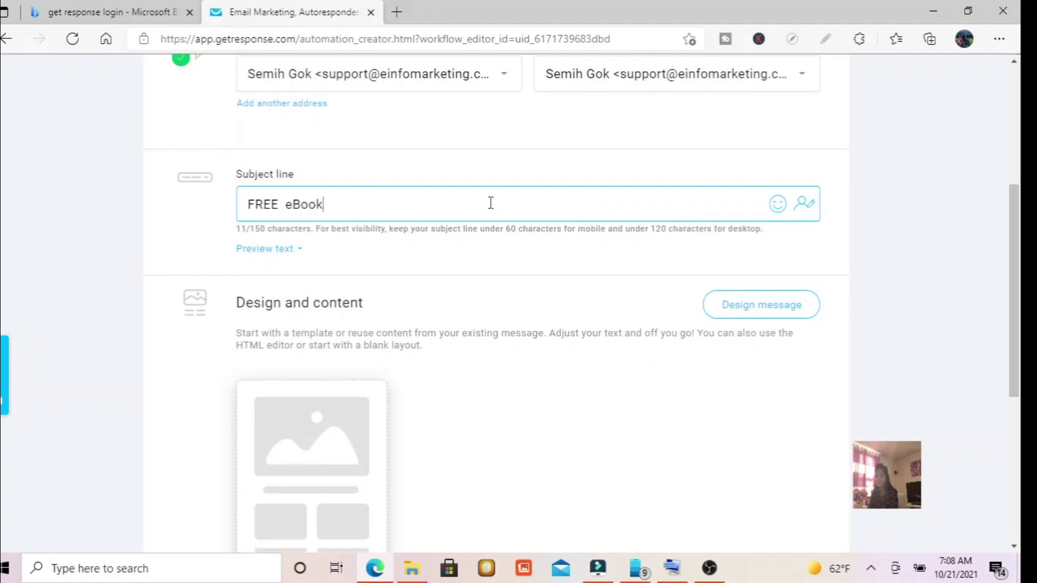
type(" only for you just for you")
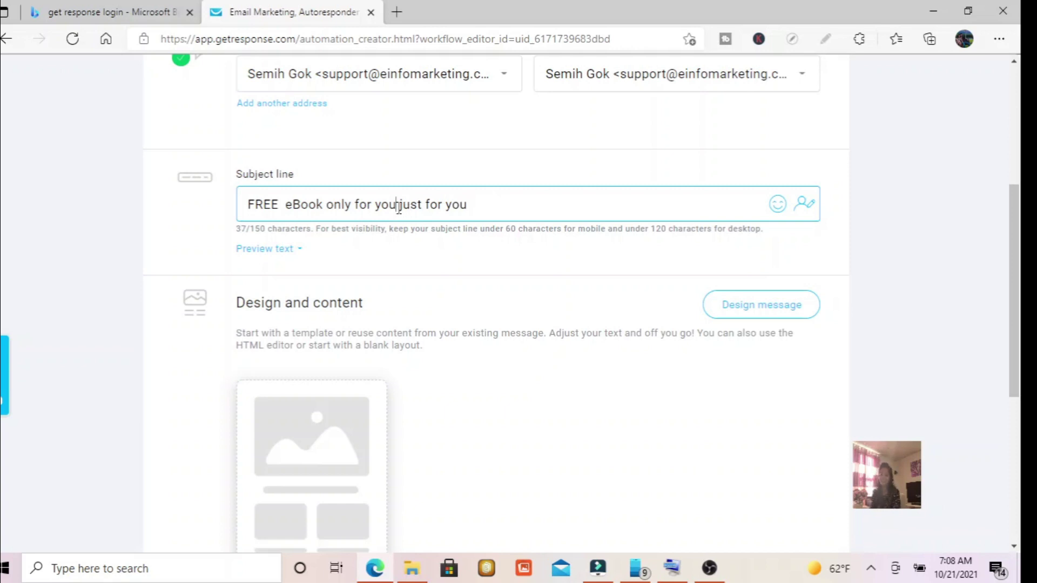
type("......")
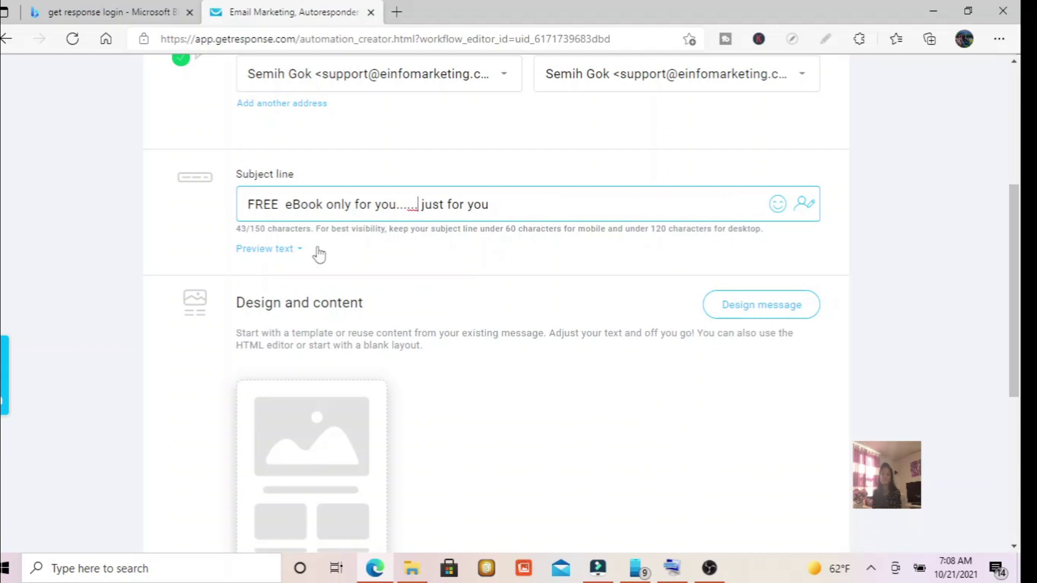
Step: Open the preview text field beneath the subject line for editing
left_click(292, 251)
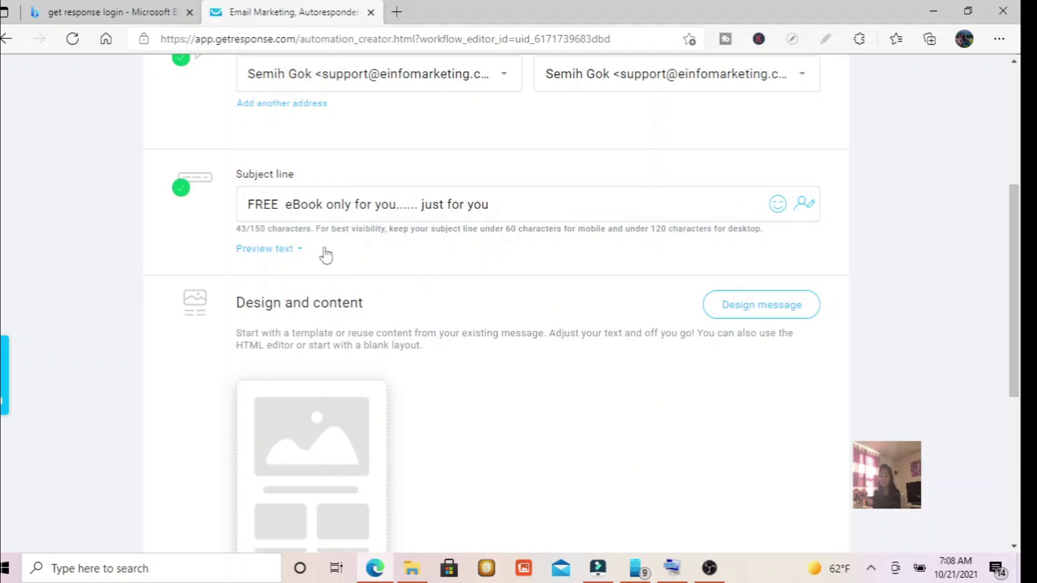
left_click(308, 252)
left_click(324, 275)
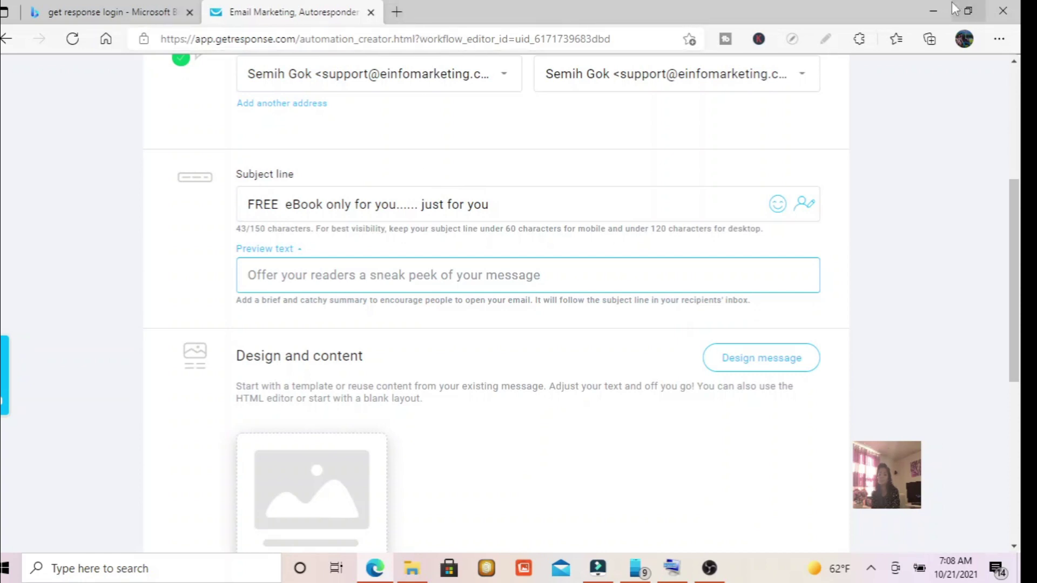
Step: Switch to Gmail at gmail.com, open the inbox of another signed-in account, and close the first inbox
left_click(399, 10)
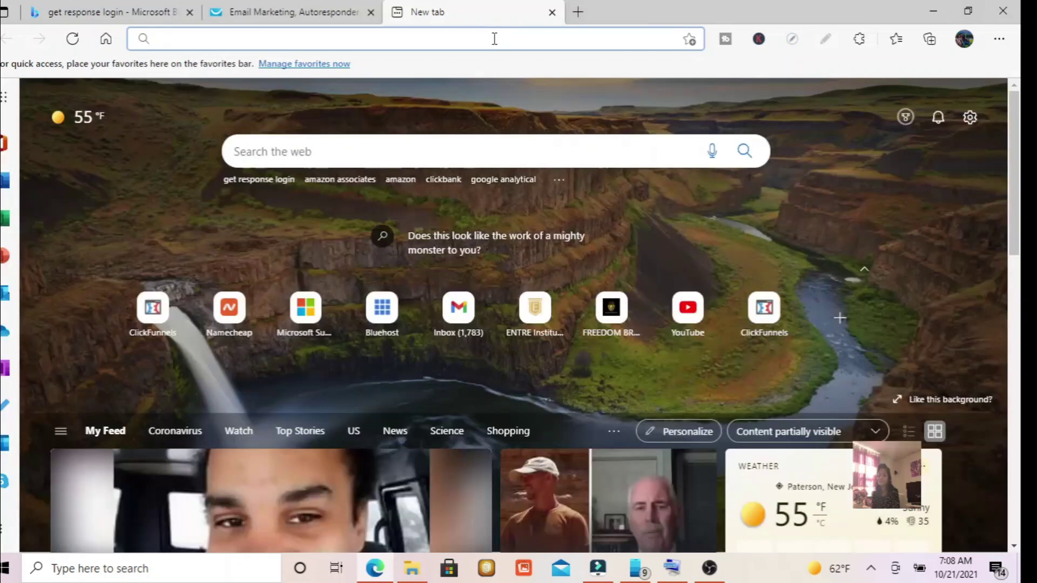
left_click(493, 38)
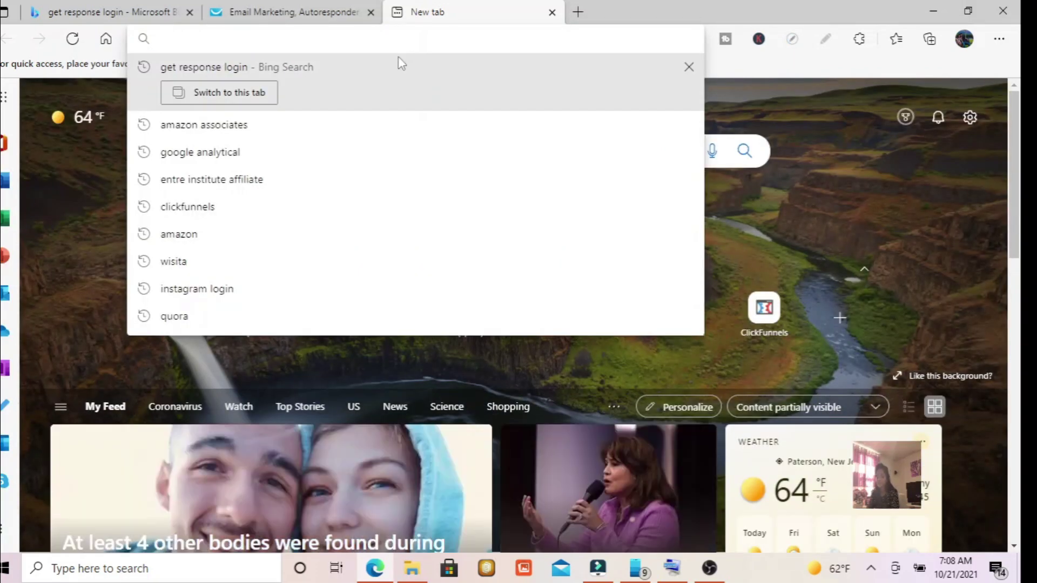
type("gmail.com")
key("Return")
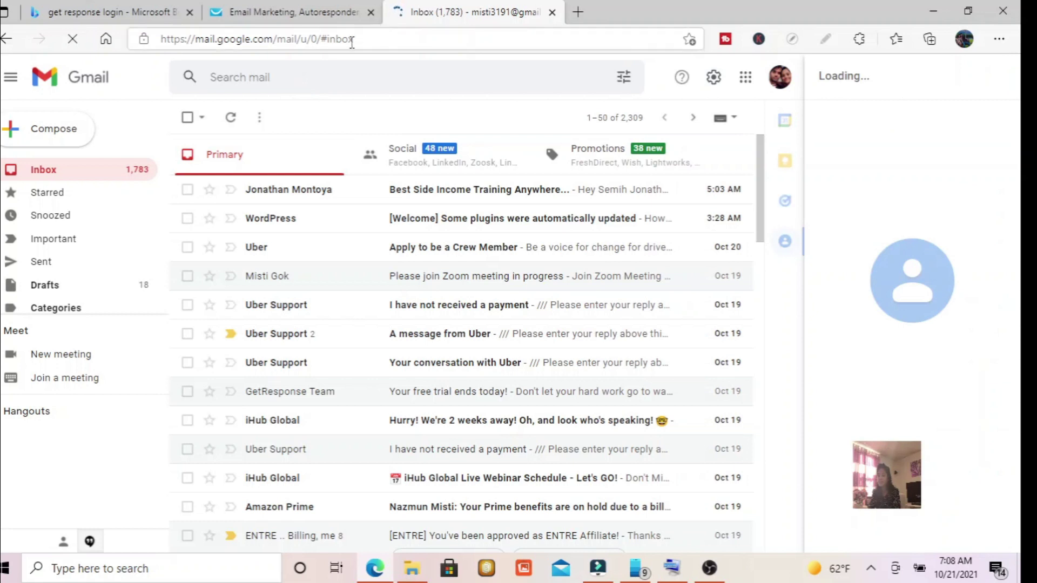
left_click(777, 84)
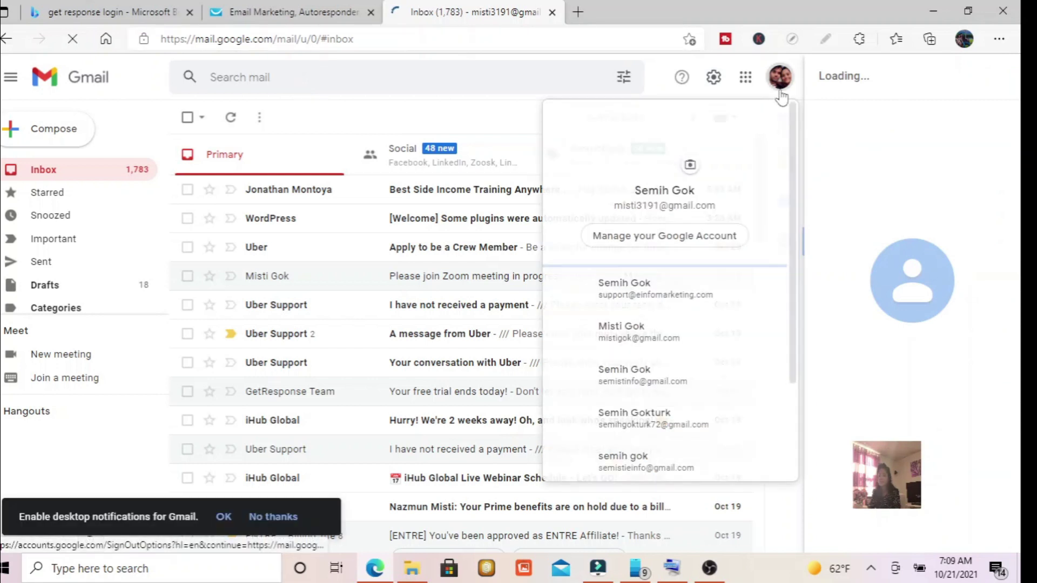
left_click(658, 416)
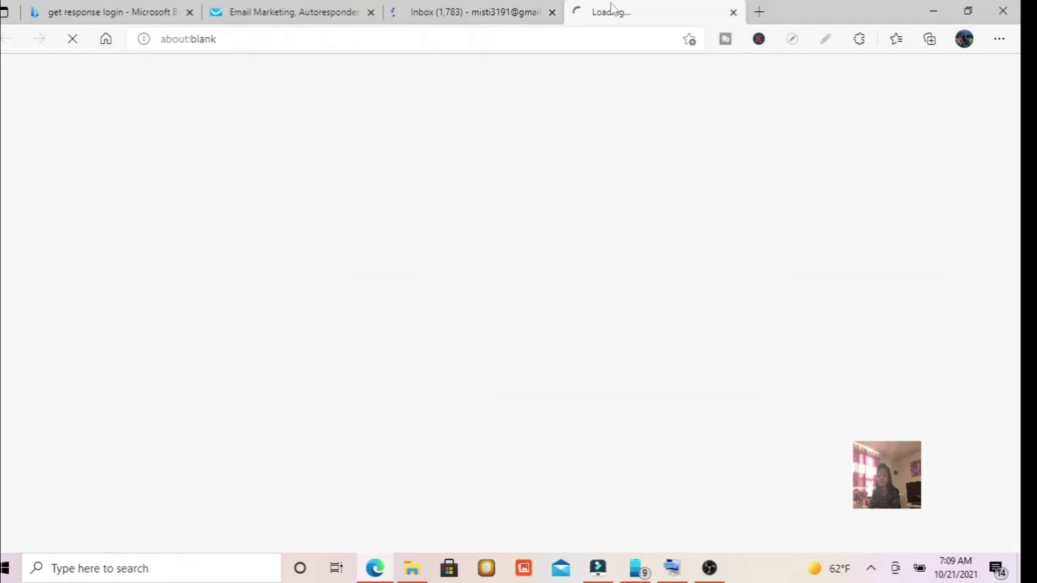
left_click(523, 10)
left_click(552, 12)
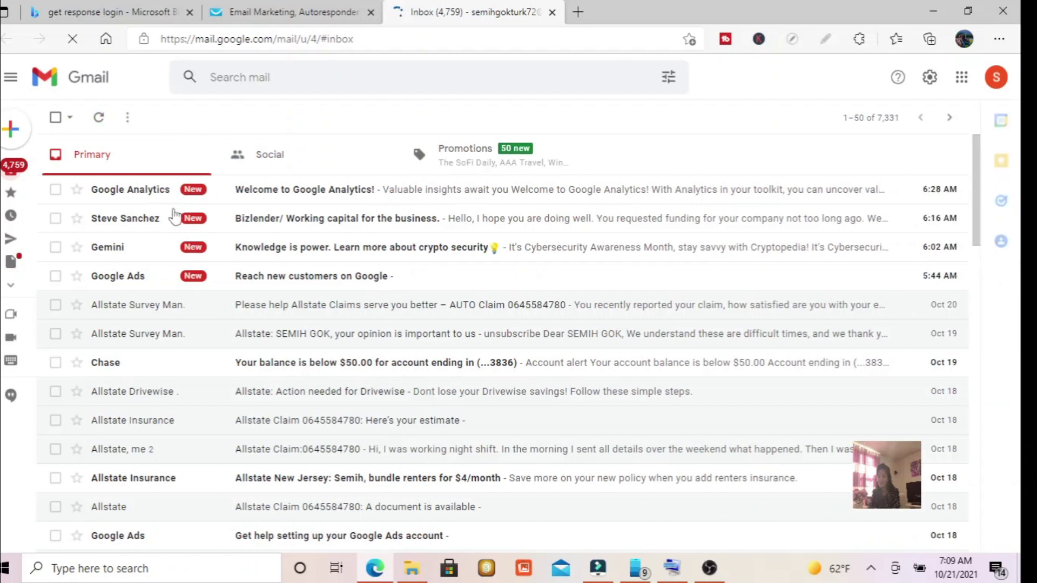
Step: Search the mail for entre and examine the header details of the "LAST CHANCE! (Cart Abandon)" email
left_click(271, 78)
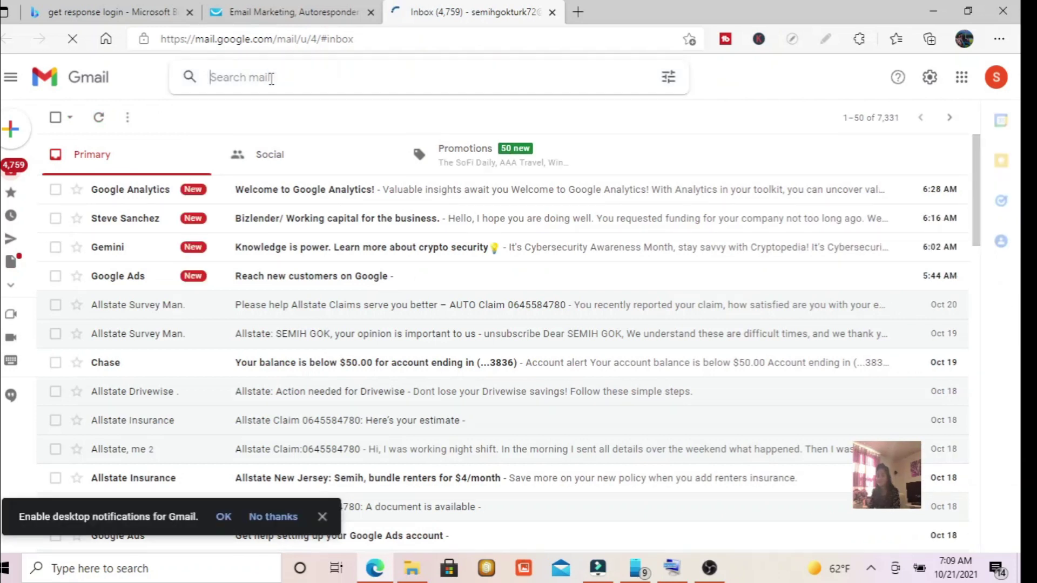
type("entre")
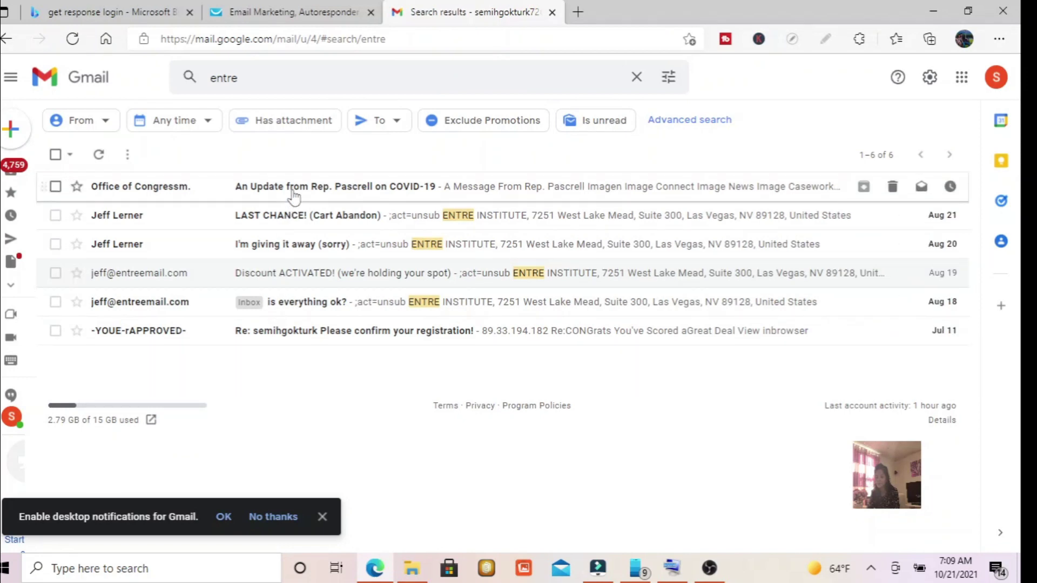
left_click(296, 216)
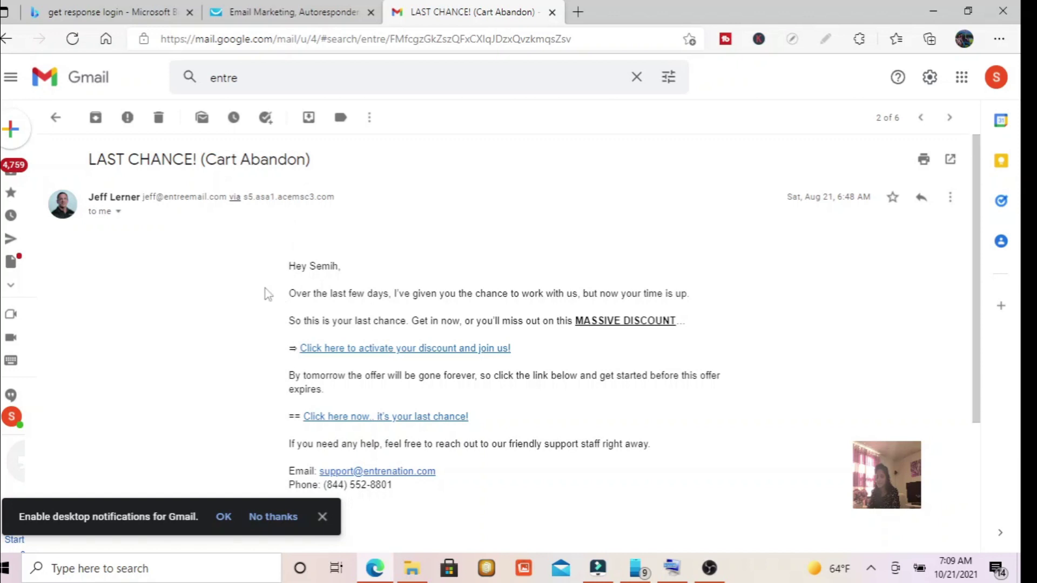
left_click(59, 118)
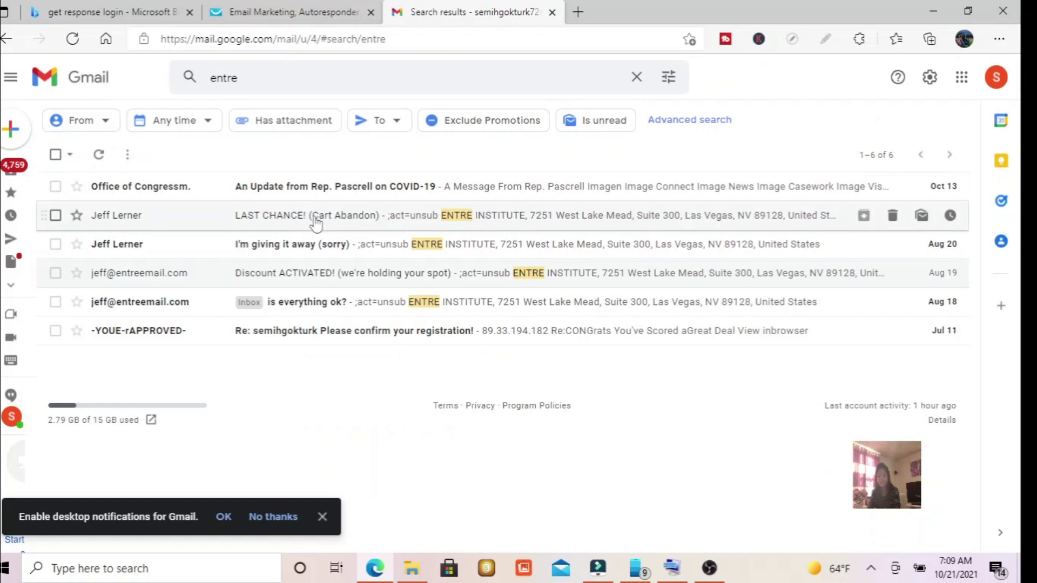
left_click(281, 215)
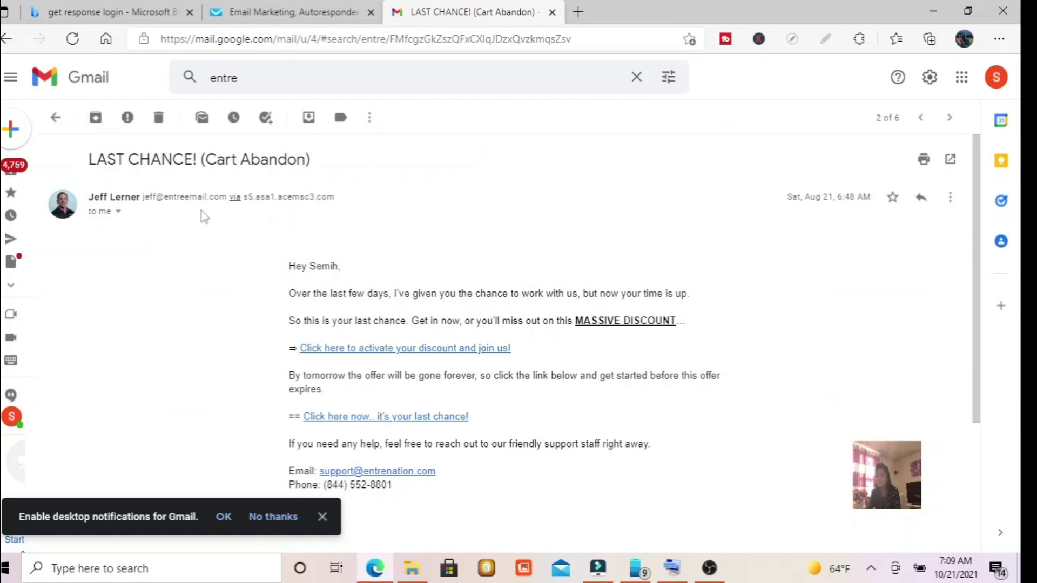
left_click(118, 212)
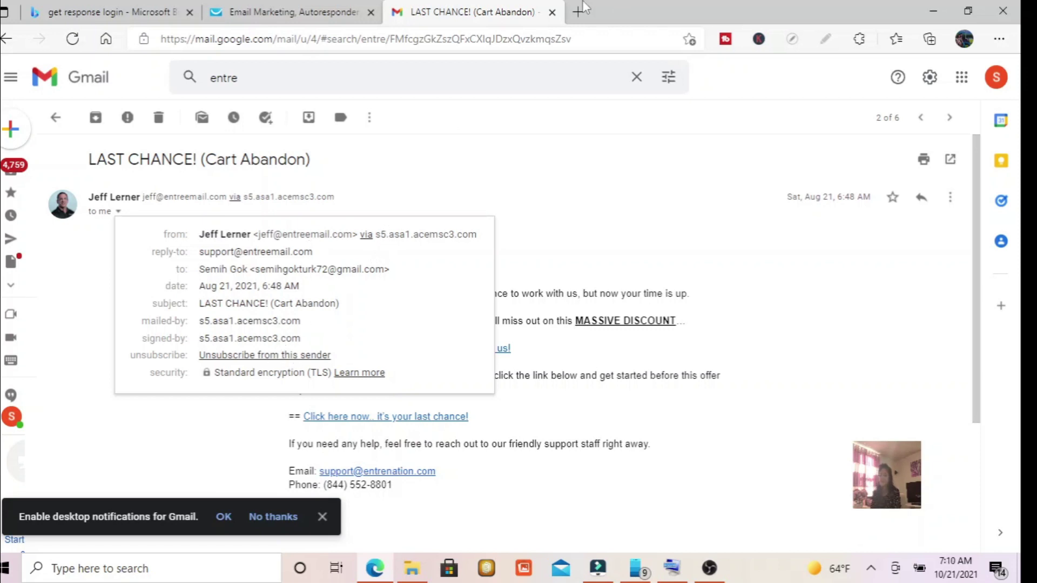
Step: Open the "I'm giving it away (sorry)" email and examine how its subject is worded in the header details
left_click(56, 117)
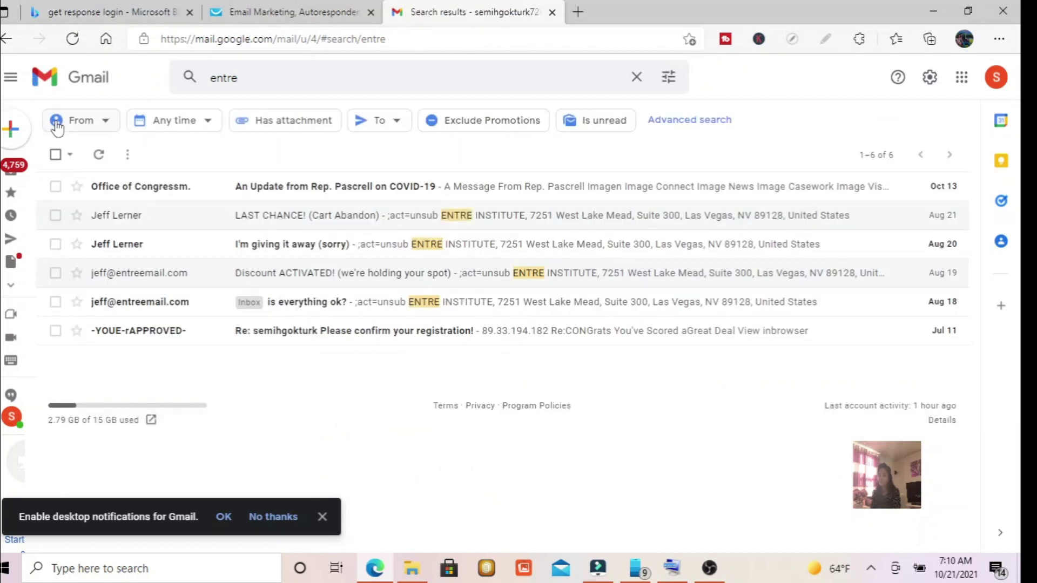
left_click(129, 246)
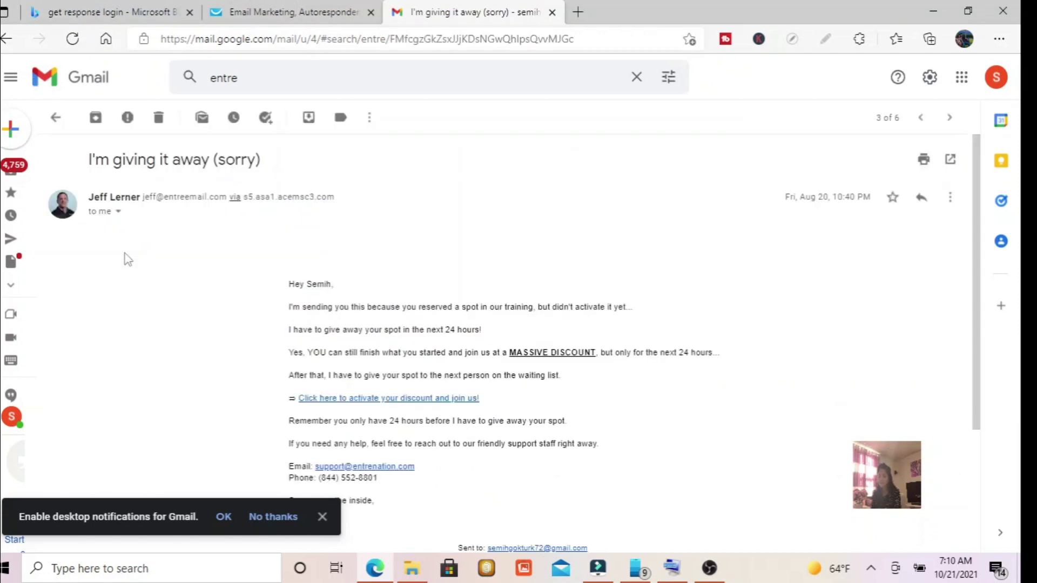
left_click(119, 213)
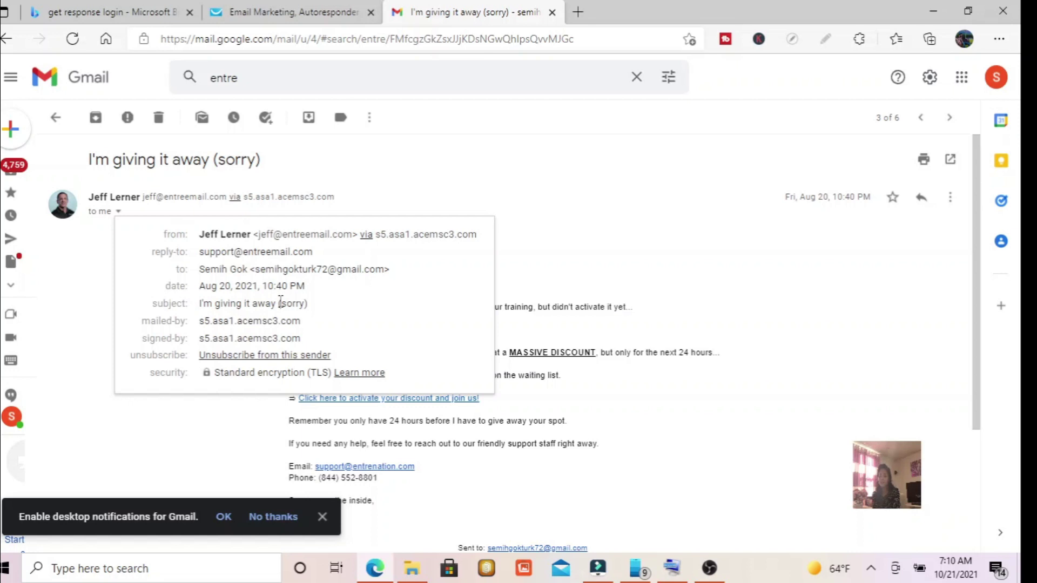
left_click_drag(282, 306, 310, 312)
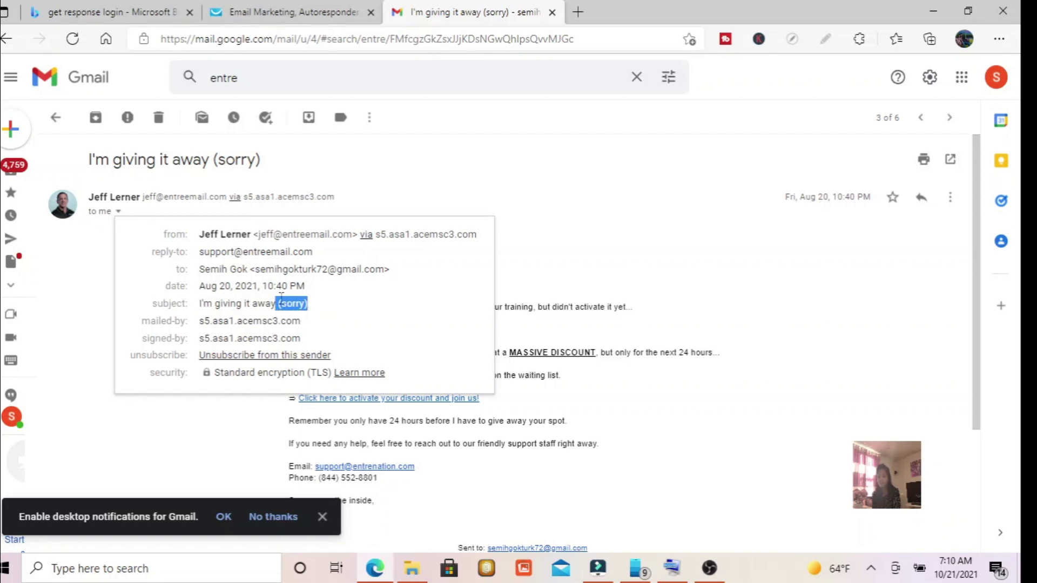
left_click_drag(317, 308, 190, 307)
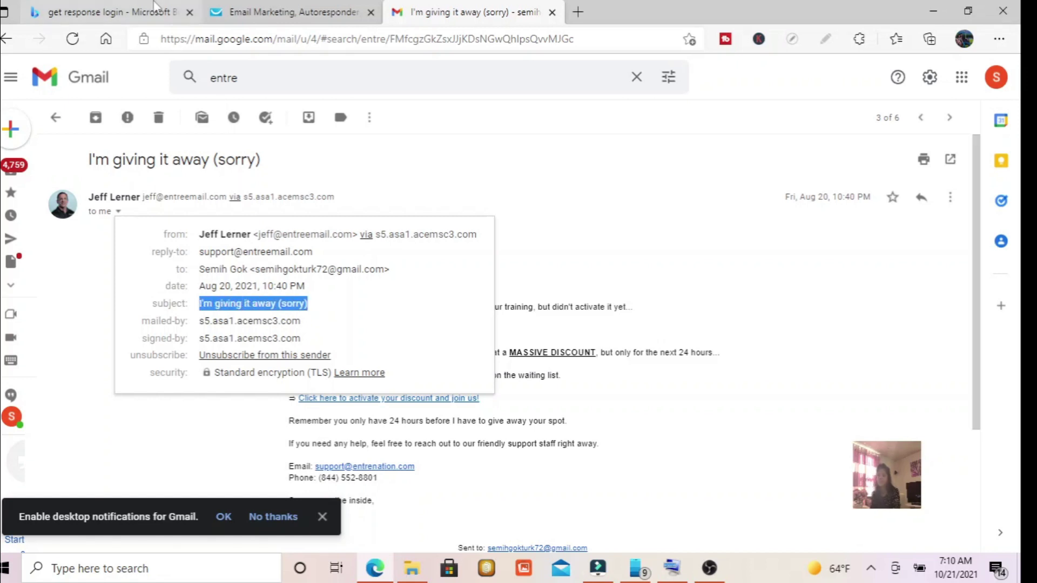
Step: Return to GetResponse and set the message's preview text to "excited?"
left_click(103, 12)
left_click(292, 12)
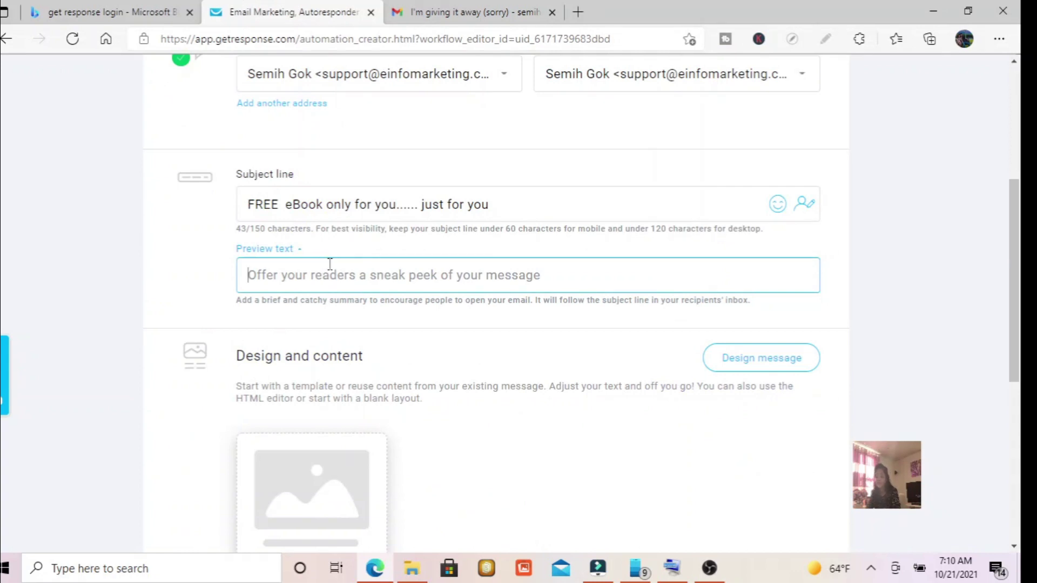
type("excited")
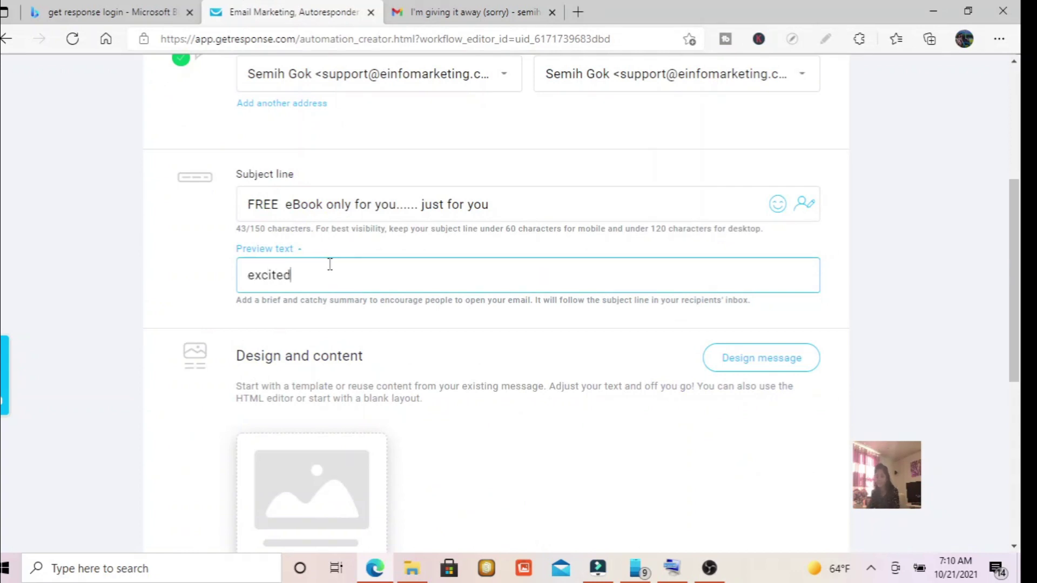
Step: Start designing the test1 message's content and look through the predesigned templates
left_click_drag(1013, 208, 1019, 280)
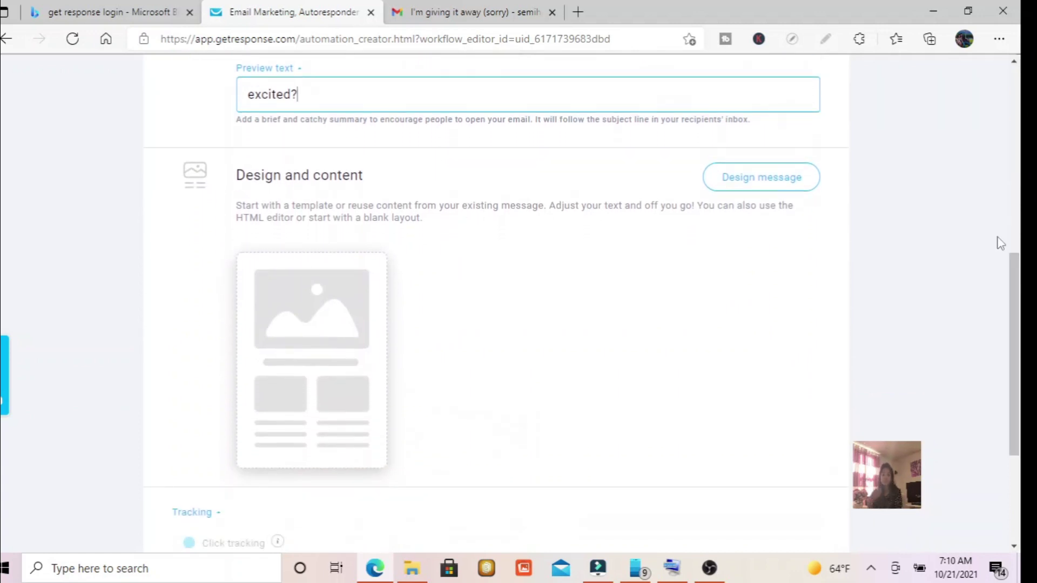
left_click(745, 176)
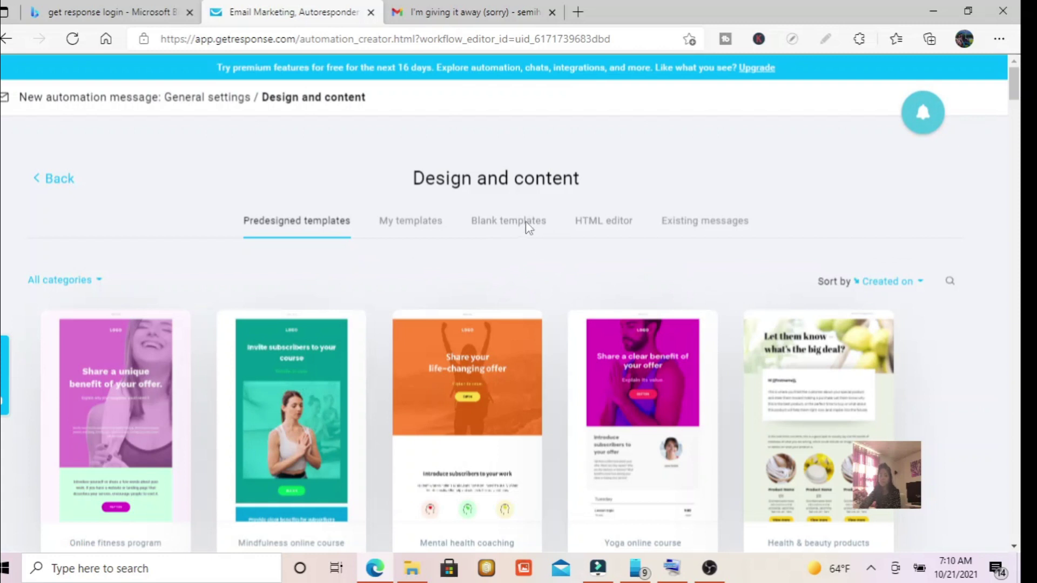
scroll(1021, 211, "down", 5)
left_click_drag(1021, 211, 1021, 438)
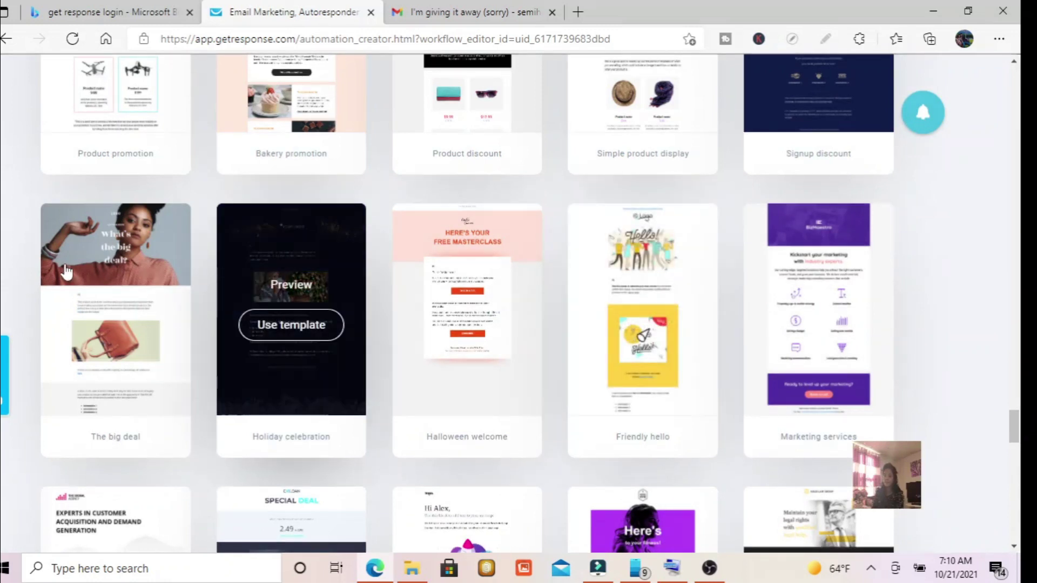
left_click_drag(1017, 436, 1013, 86)
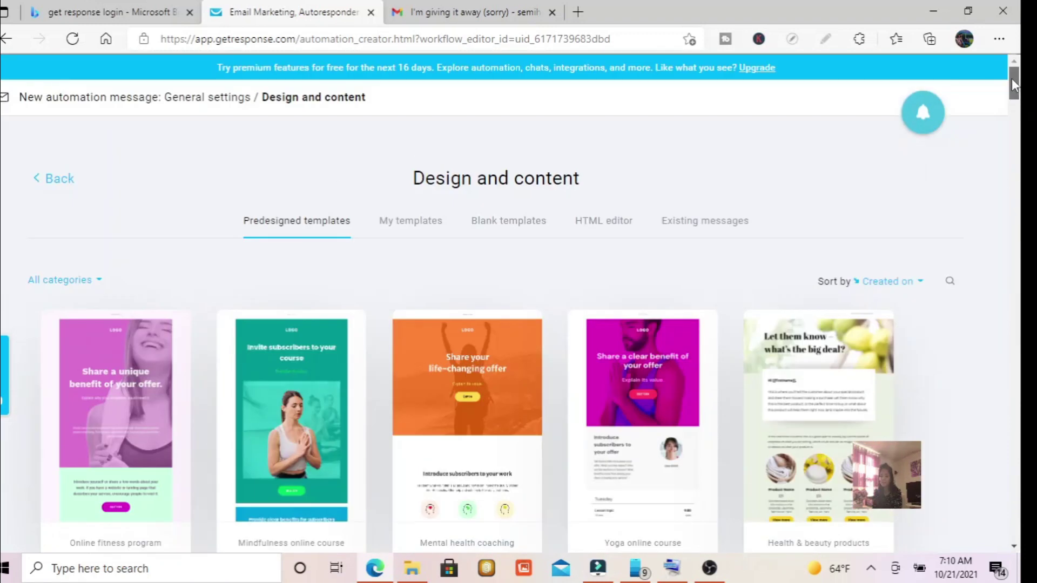
Step: Use the empty Blank template from the blank layouts as the message's design
left_click(501, 232)
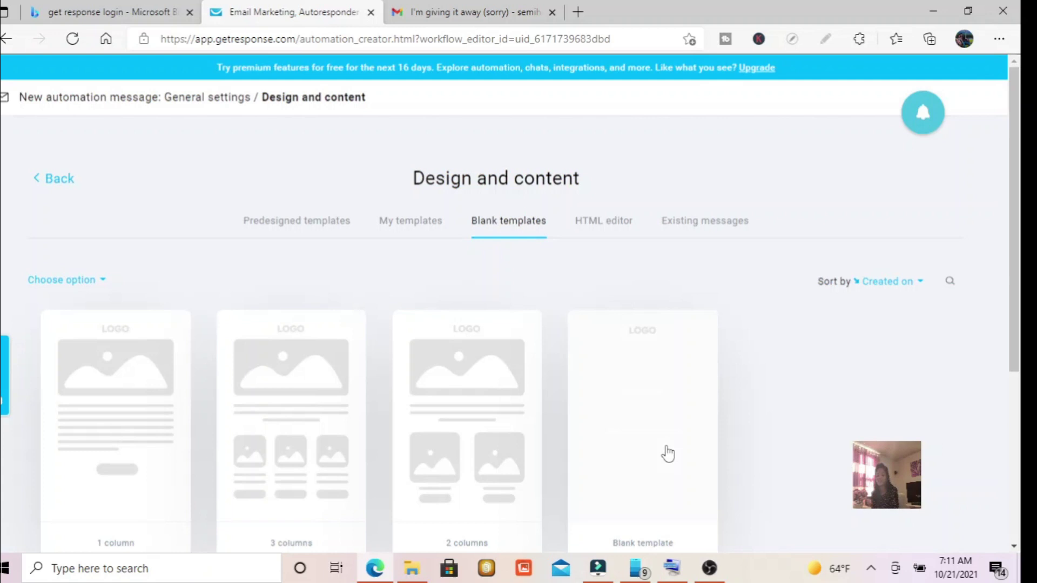
left_click_drag(1015, 313, 1019, 368)
scroll(1018, 368, "down", 1)
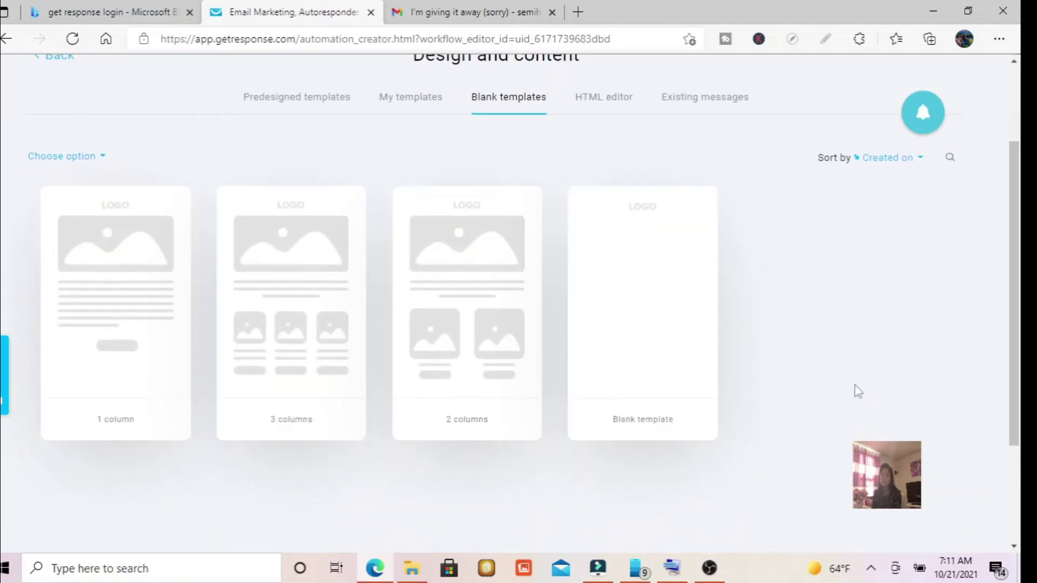
mouse_move(627, 320)
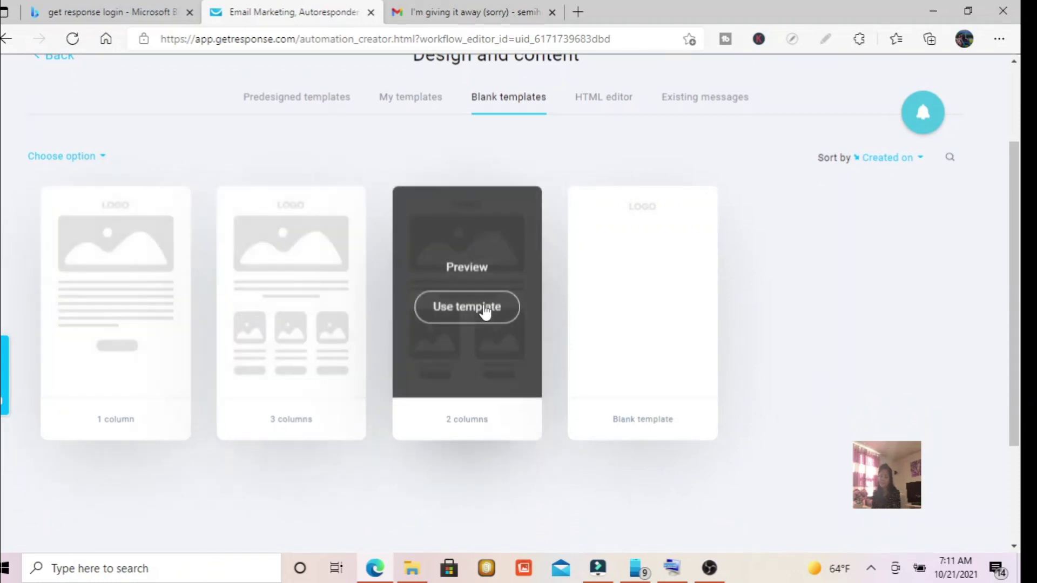
left_click(642, 306)
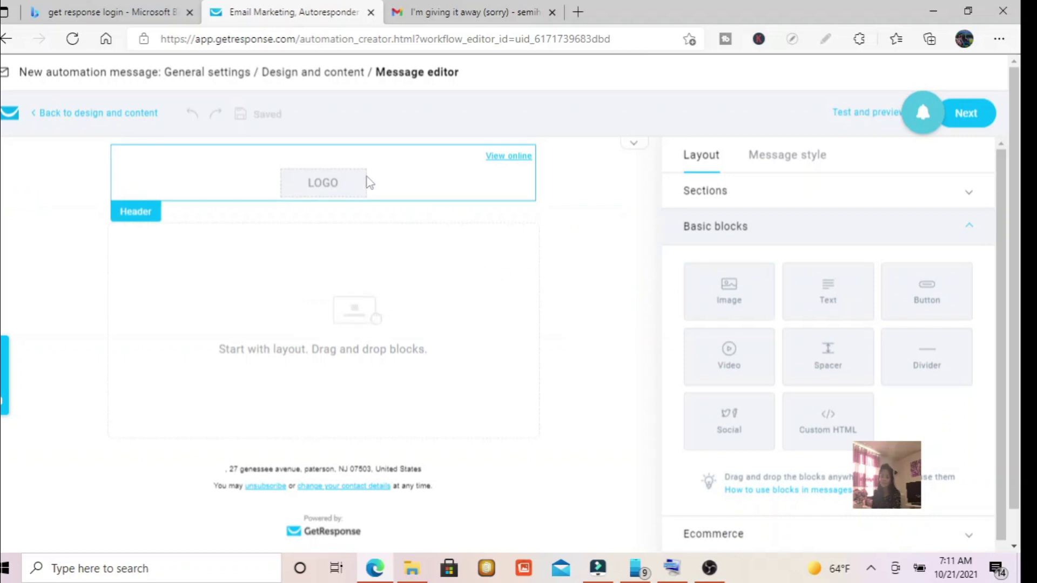
Step: Add a Text block to the empty body section of the blank message layout
left_click(336, 353)
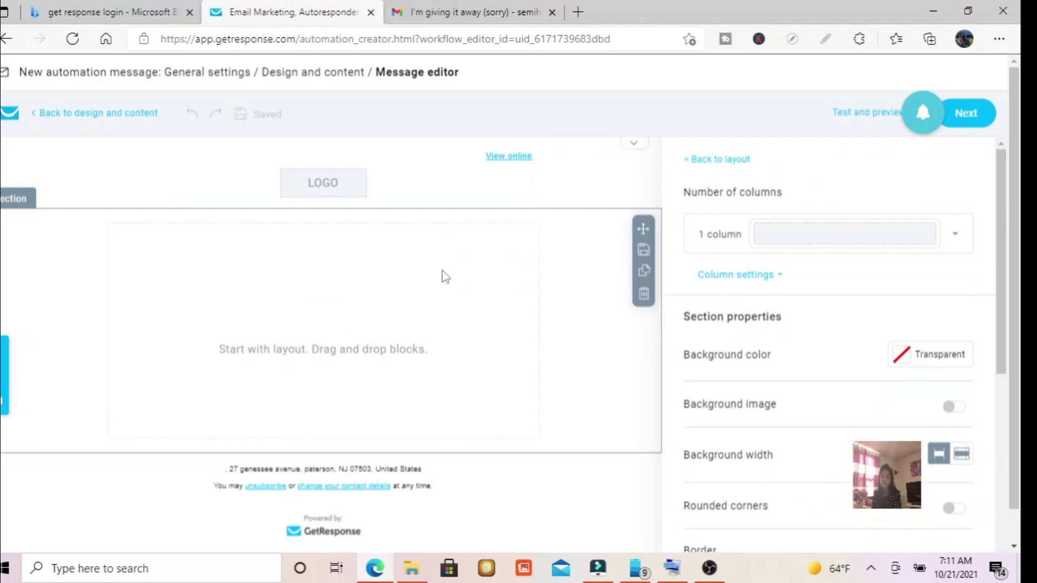
left_click(705, 158)
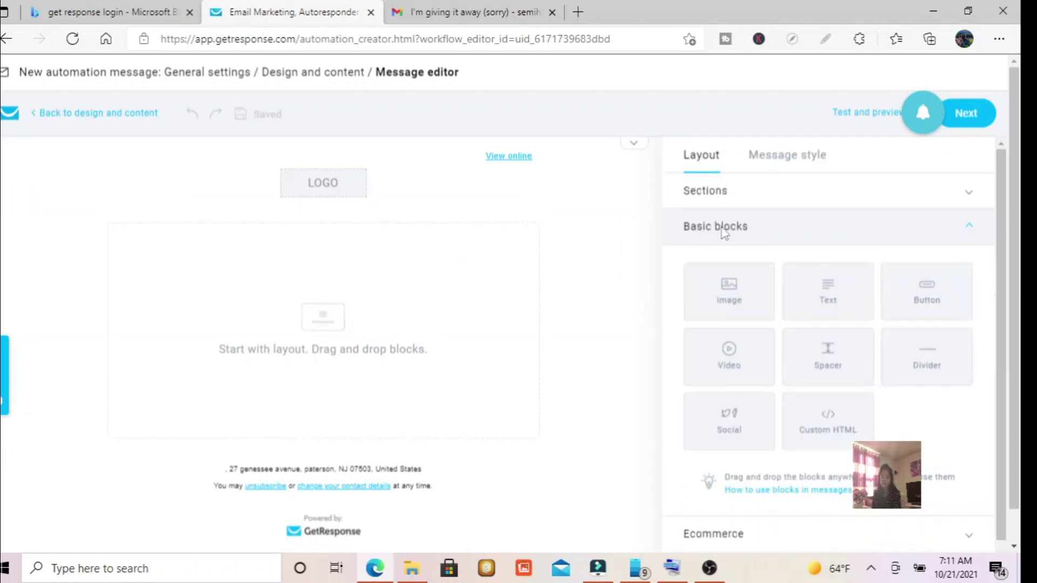
left_click(370, 346)
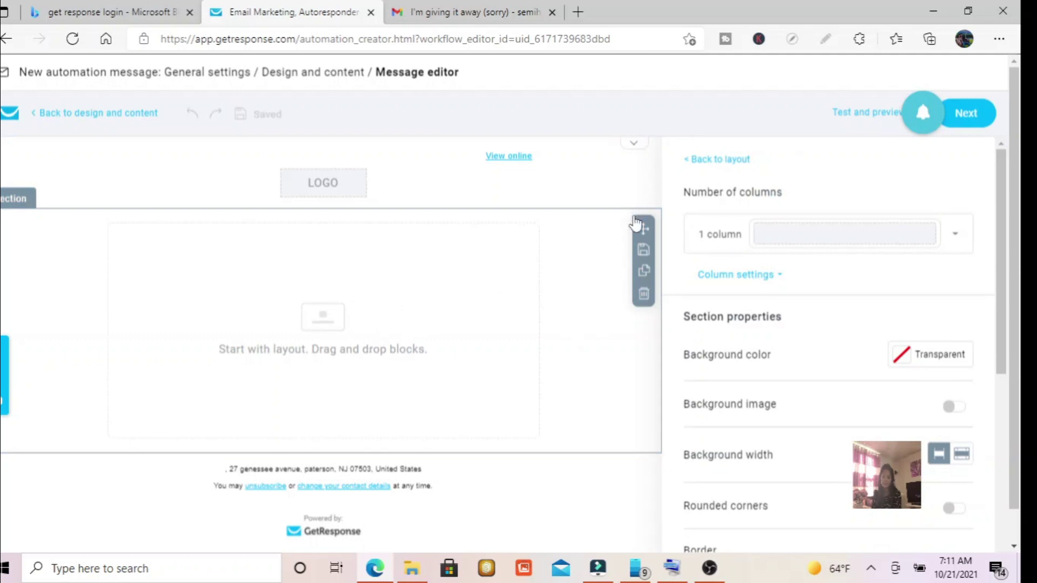
left_click(702, 160)
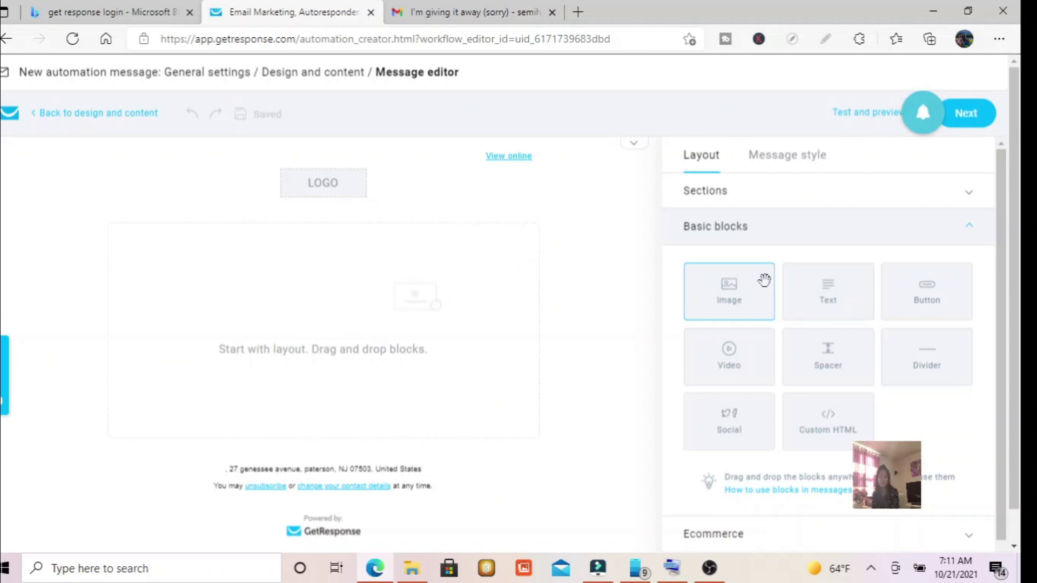
left_click_drag(699, 329, 353, 335)
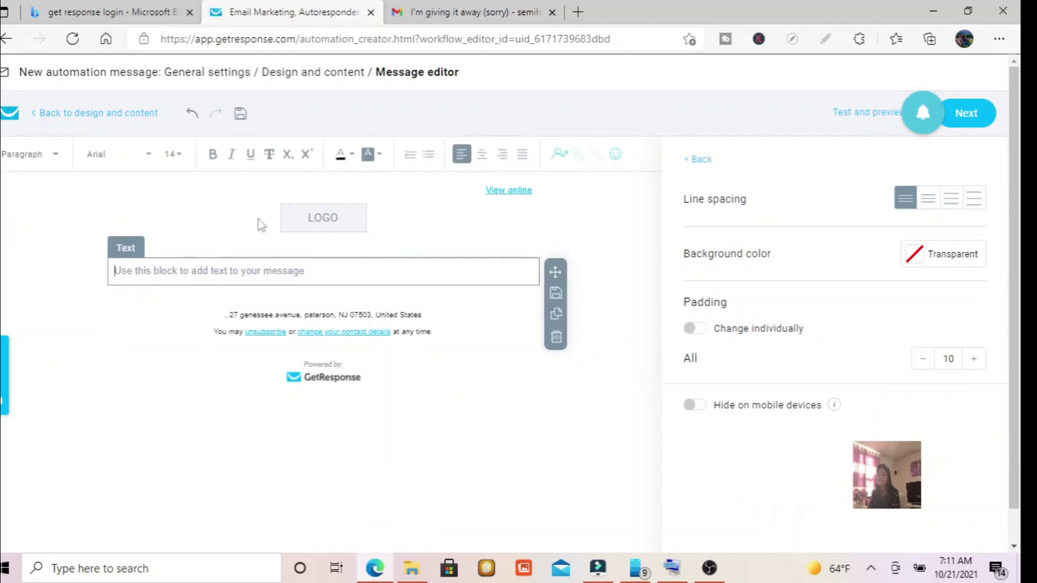
Step: Switch to File Explorer and go to the OneDrive Documents folder holding the saved email texts
left_click(405, 573)
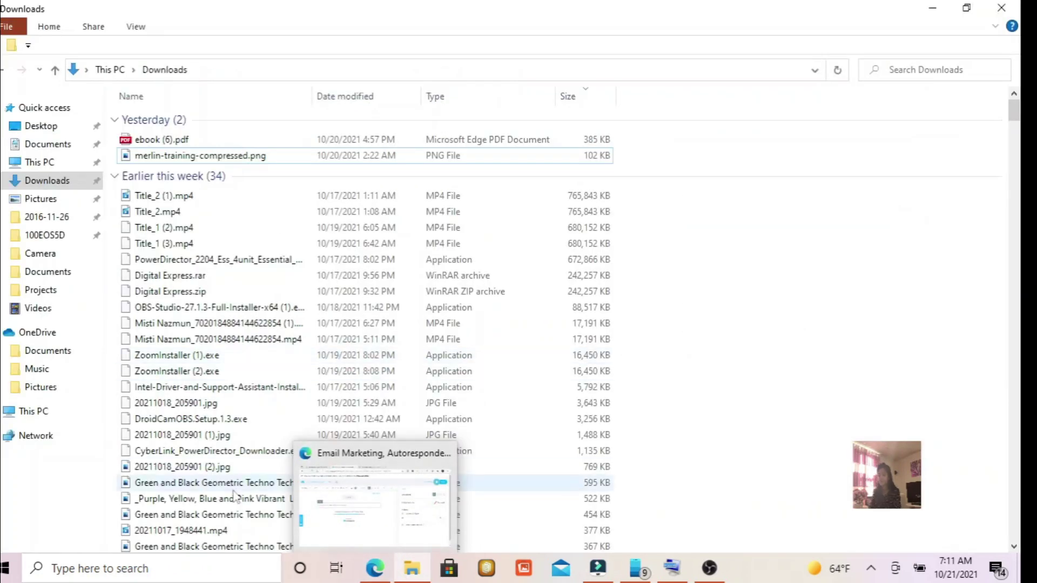
left_click(33, 273)
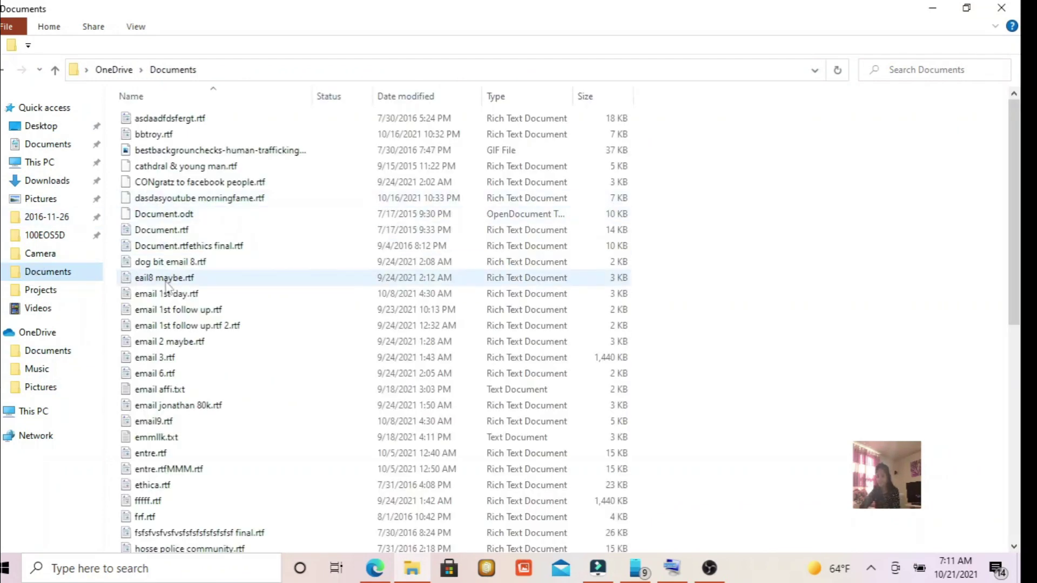
left_click(161, 296)
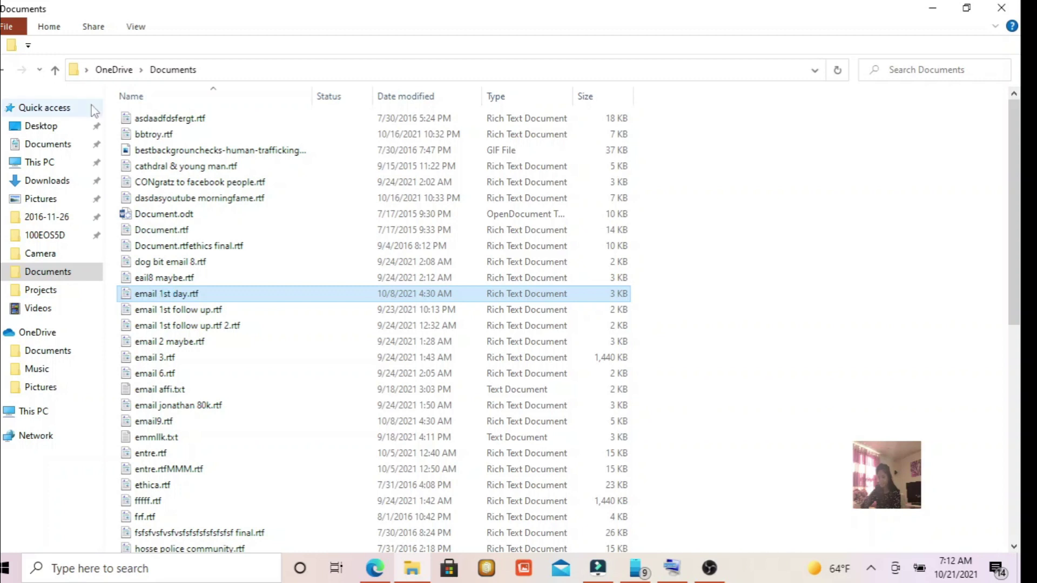
left_click(7, 72)
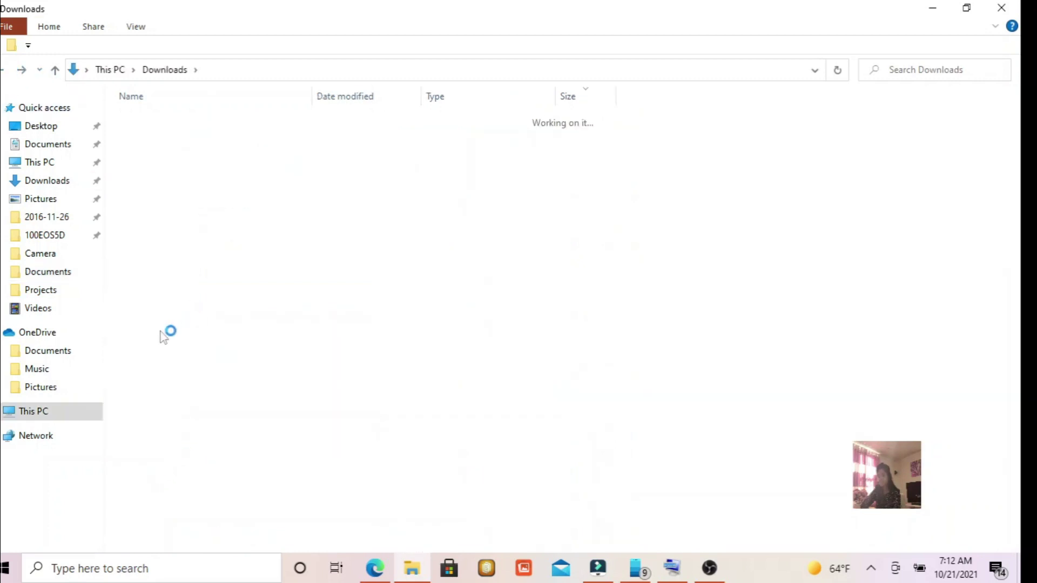
left_click(44, 273)
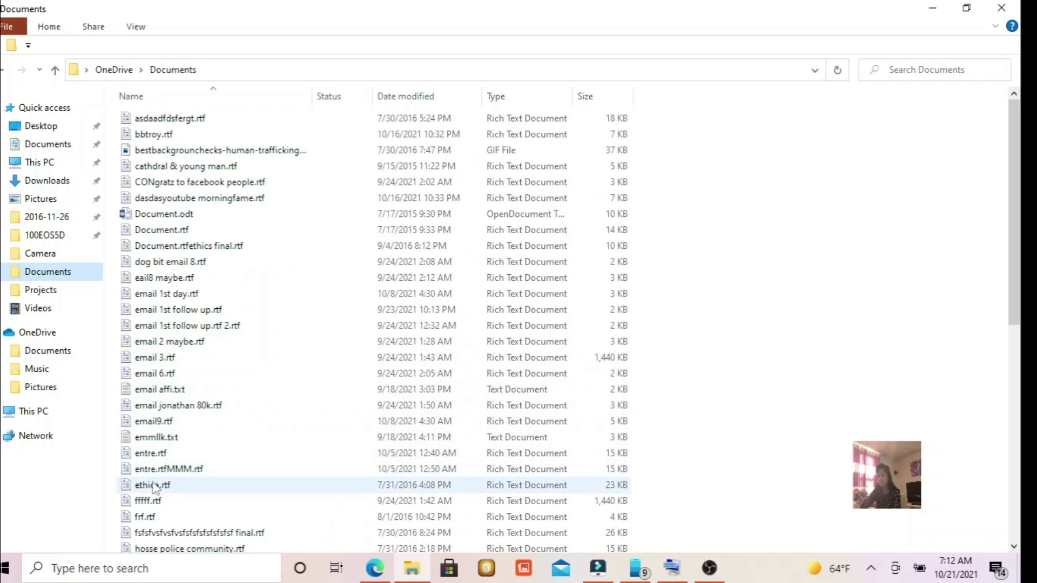
Step: Open entre.rtf from the Documents folder in WordPad and bring its window to the front
double_click(151, 454)
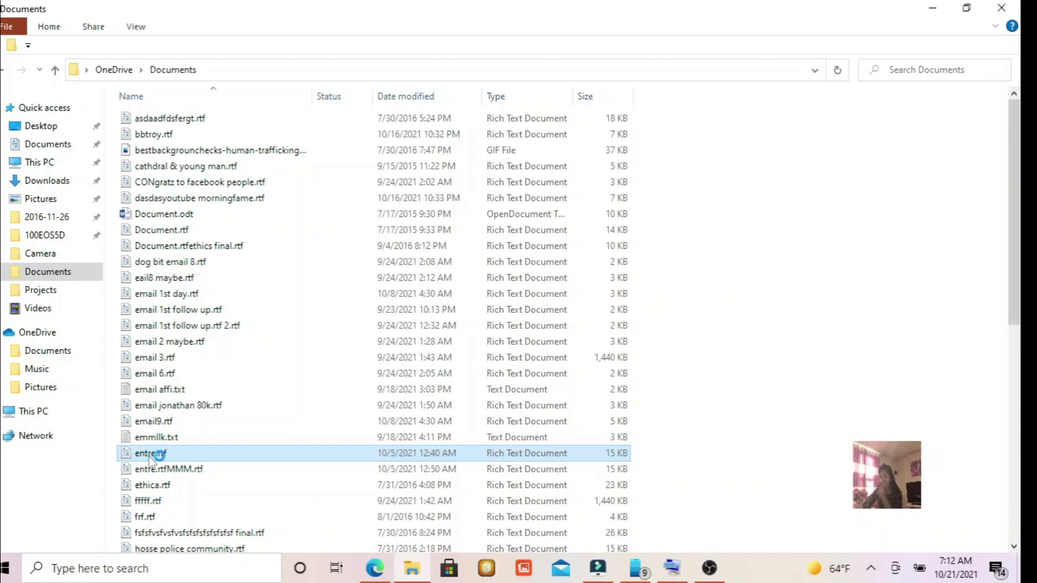
double_click(149, 456)
right_click(161, 456)
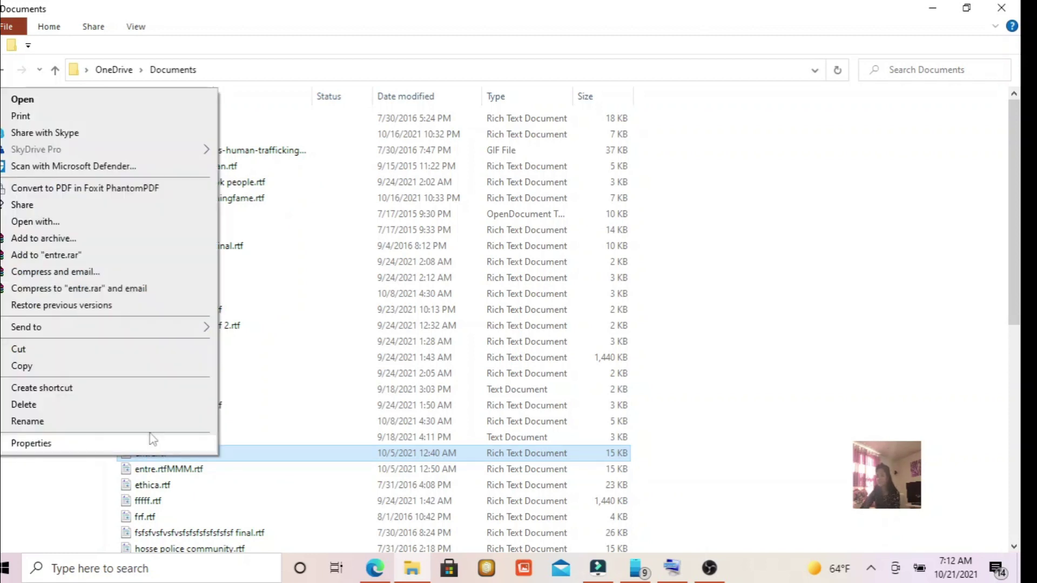
left_click(39, 106)
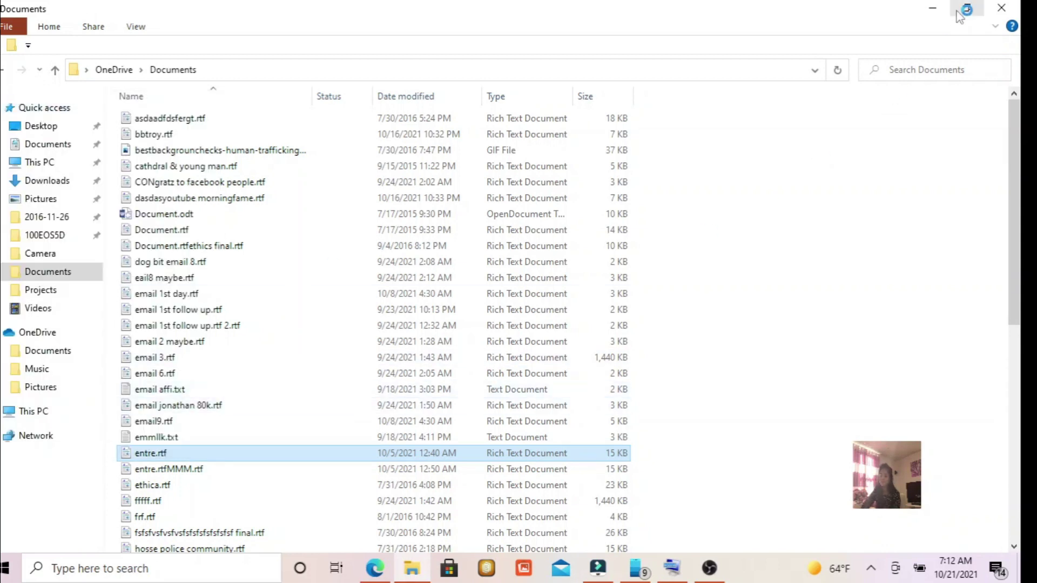
left_click(933, 9)
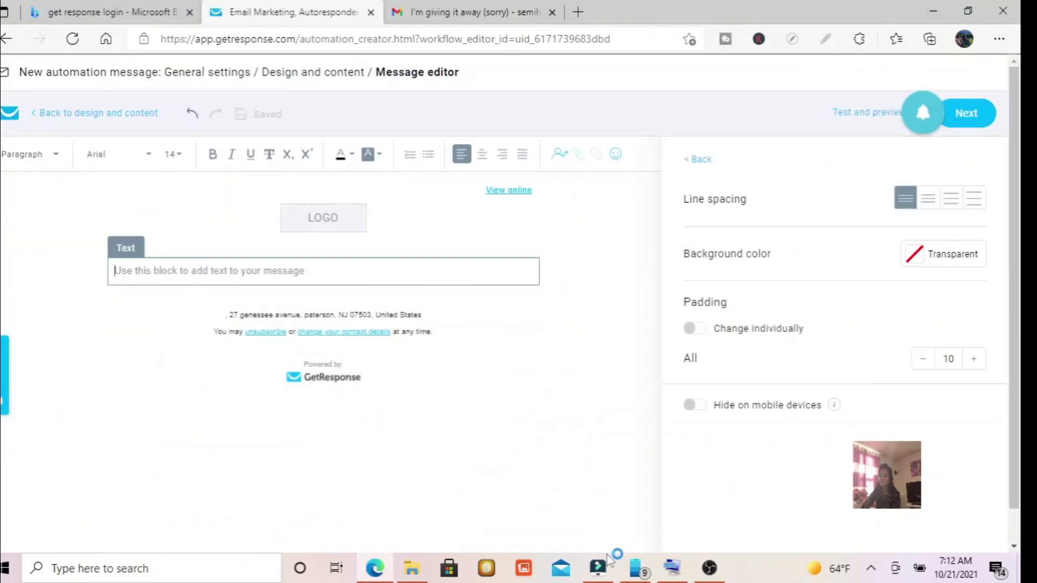
mouse_move(729, 581)
left_click(412, 571)
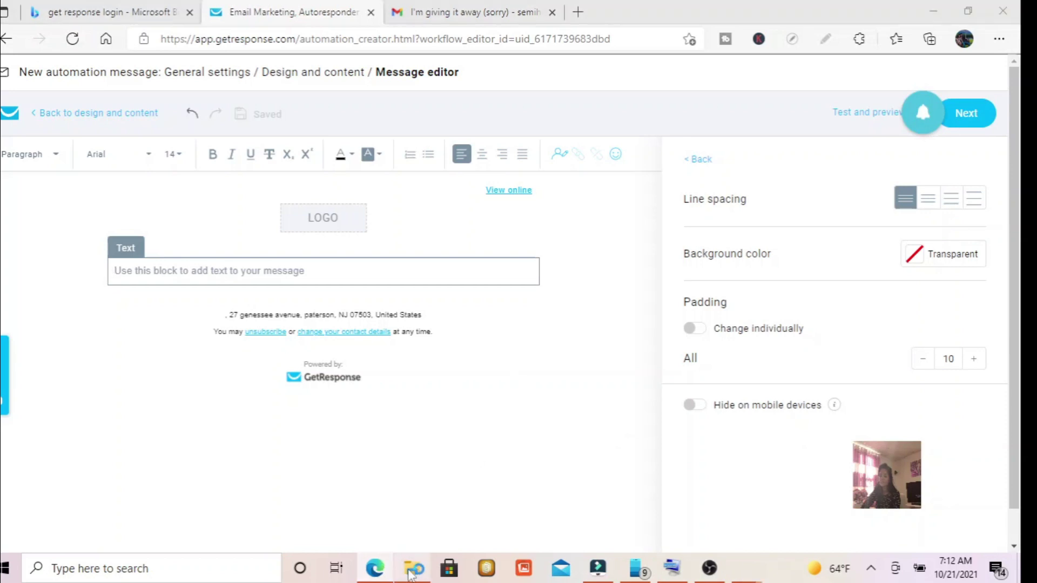
left_click(755, 574)
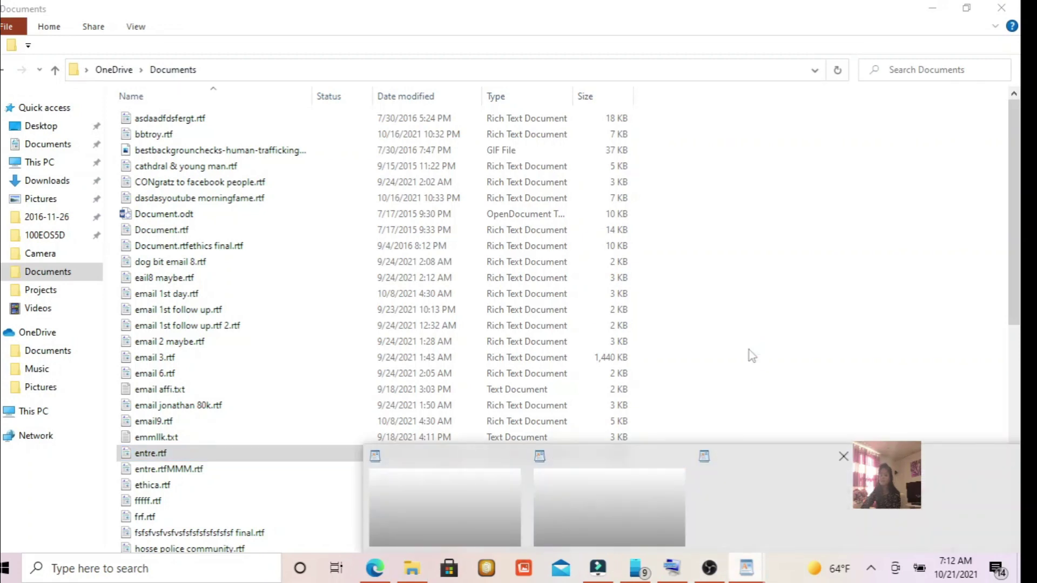
mouse_move(683, 452)
left_click(497, 464)
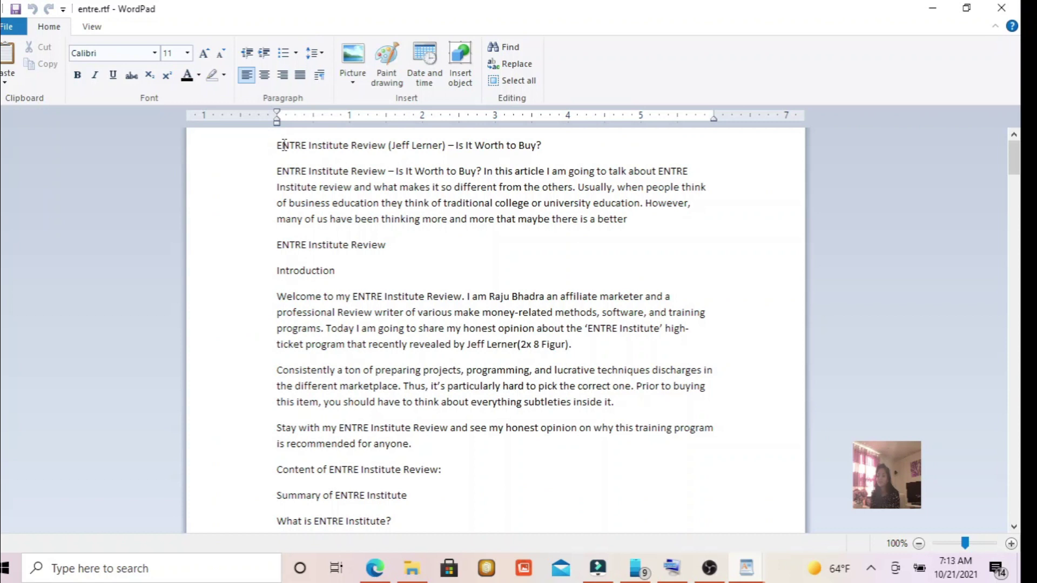
Step: Examine the title line of entre.rtf by highlighting the whole line, its opening part, and "Is It Worth to Buy?"
left_click(344, 171)
left_click_drag(542, 147, 287, 145)
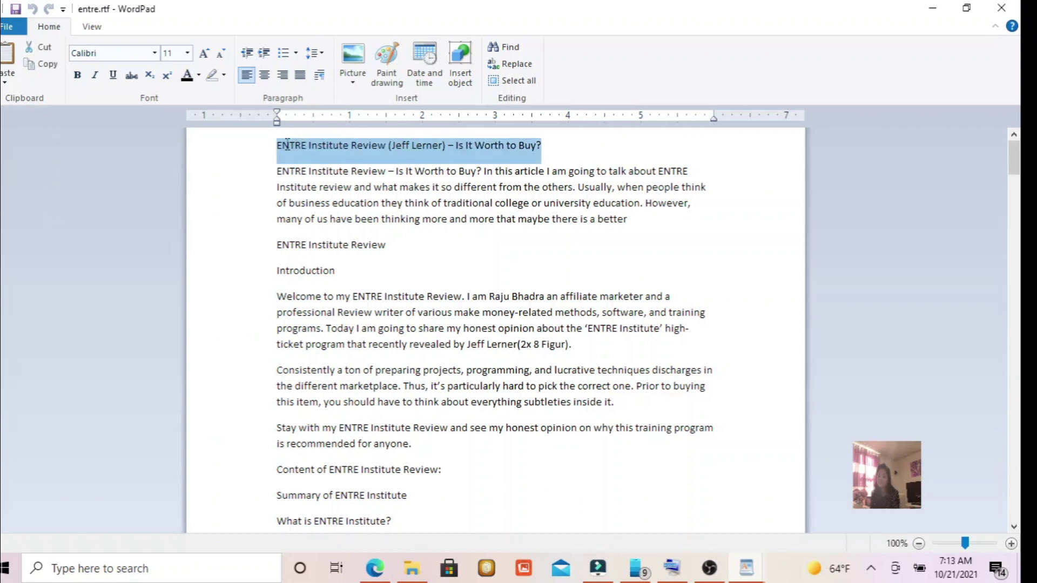
left_click(447, 146)
left_click_drag(445, 146, 269, 145)
left_click(554, 146)
left_click_drag(554, 146, 468, 141)
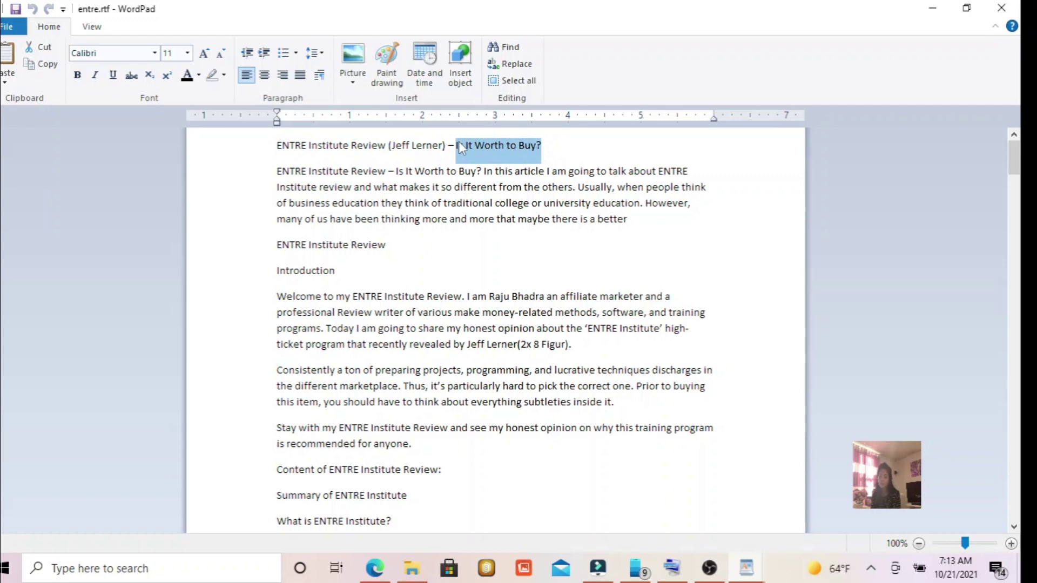
Step: Copy the article text of entre.rtf, starting from the first paragraph below the title line
left_click(346, 172)
left_click_drag(278, 170, 568, 552)
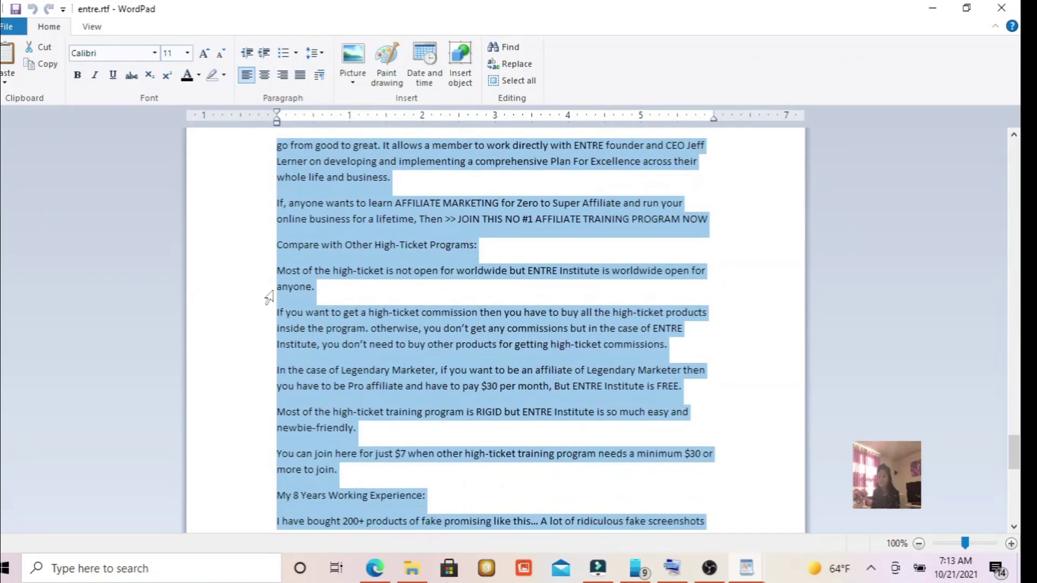
right_click(317, 247)
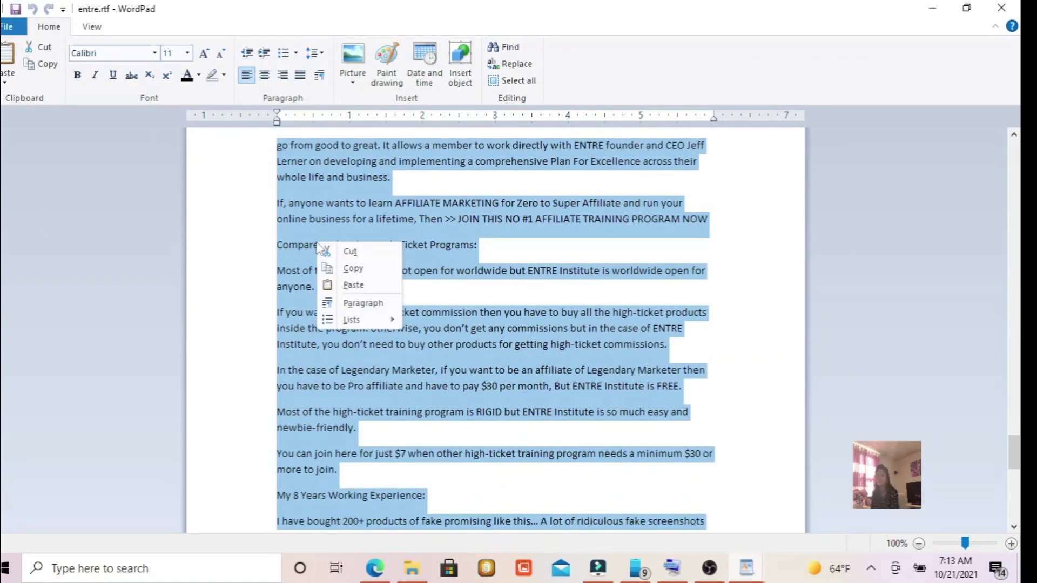
left_click(342, 269)
Step: Return to the GetResponse message editor and paste the copied article into the Text block
left_click(383, 570)
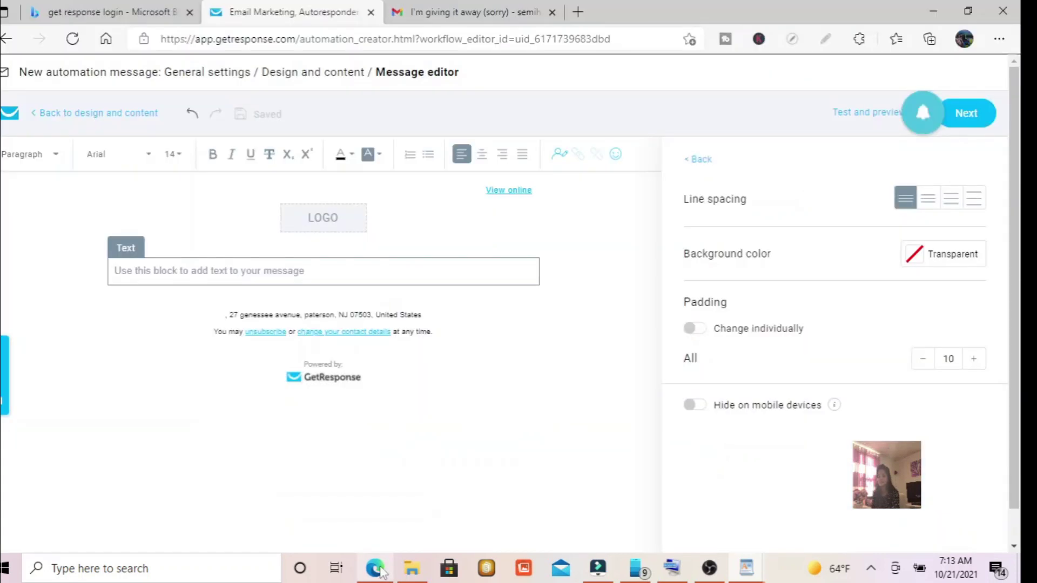
left_click(311, 276)
right_click(311, 275)
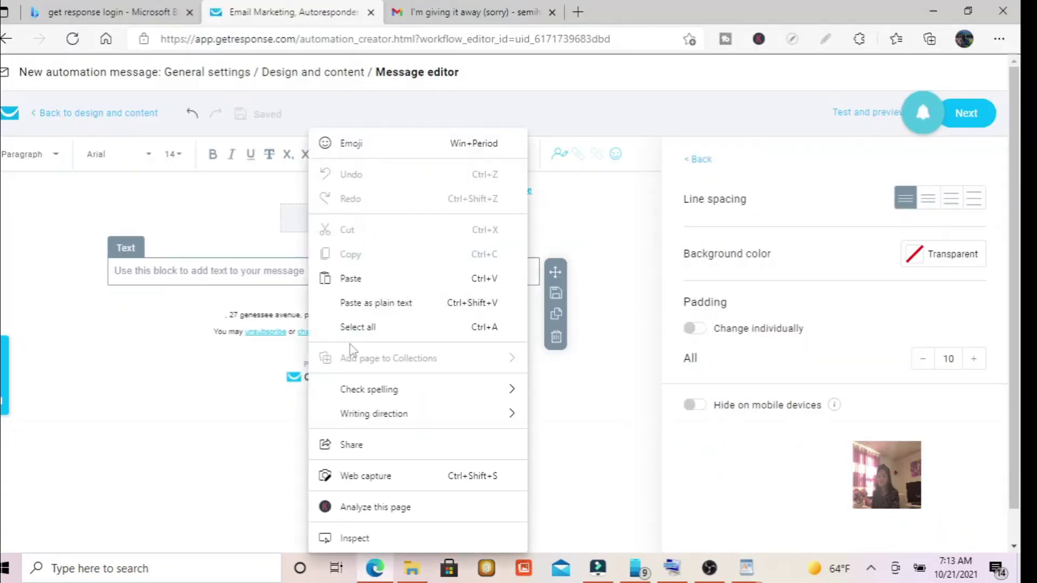
left_click(341, 279)
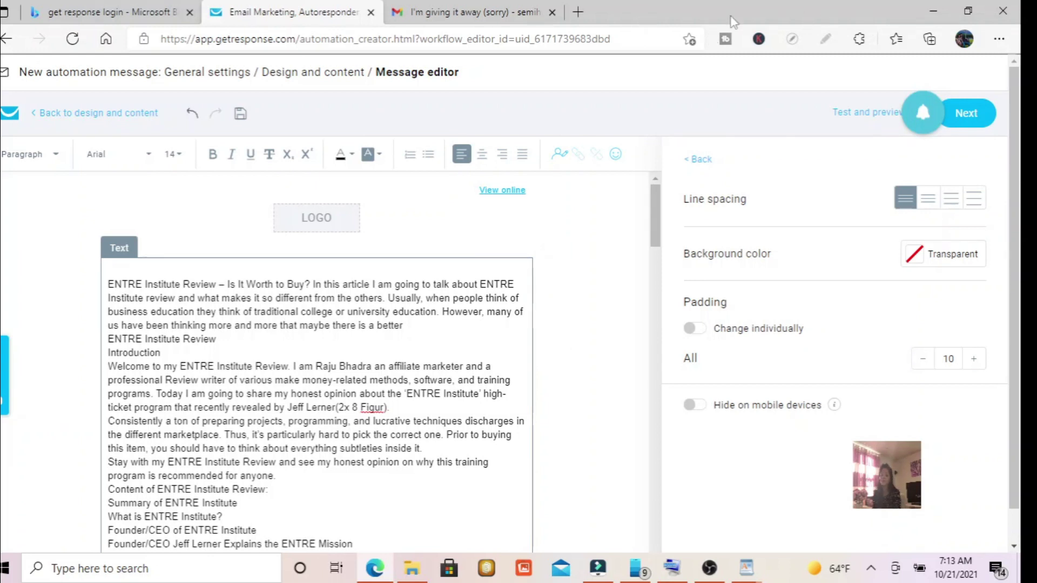
Step: Go back to the "I'm giving it away (sorry)" email in Gmail and switch to the default Google account's inbox
left_click(463, 10)
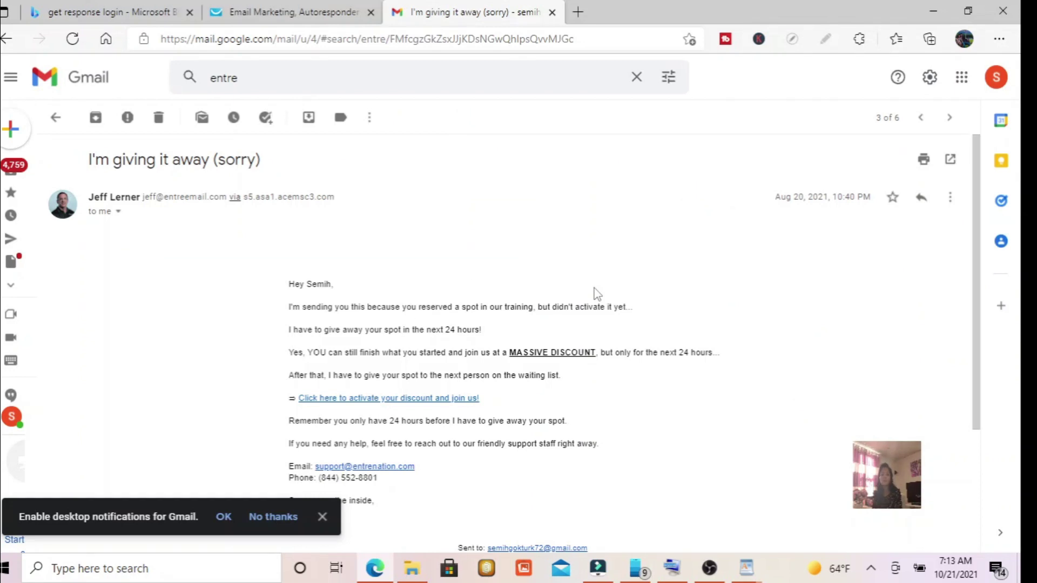
left_click(341, 8)
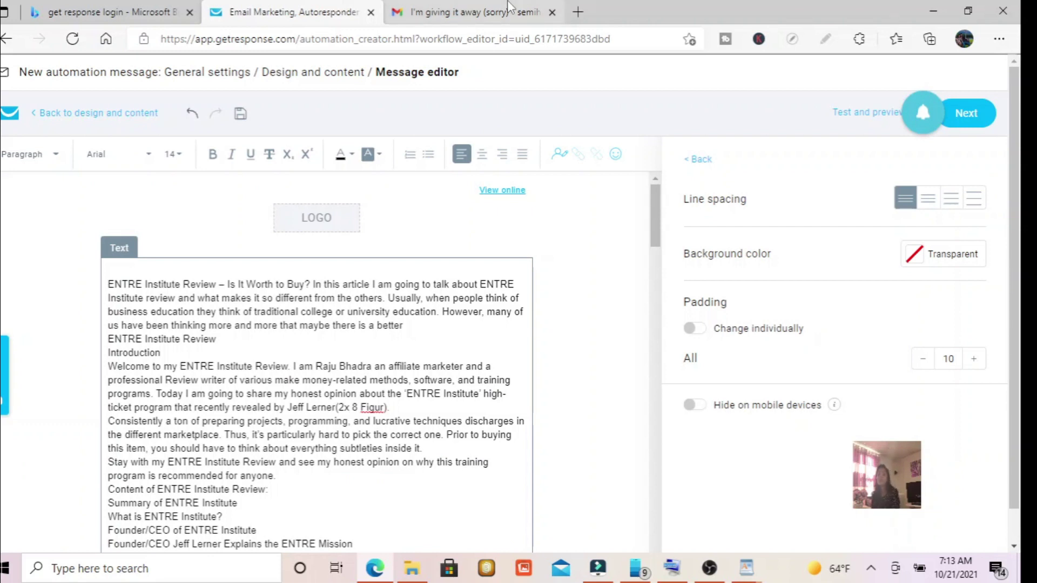
left_click(425, 8)
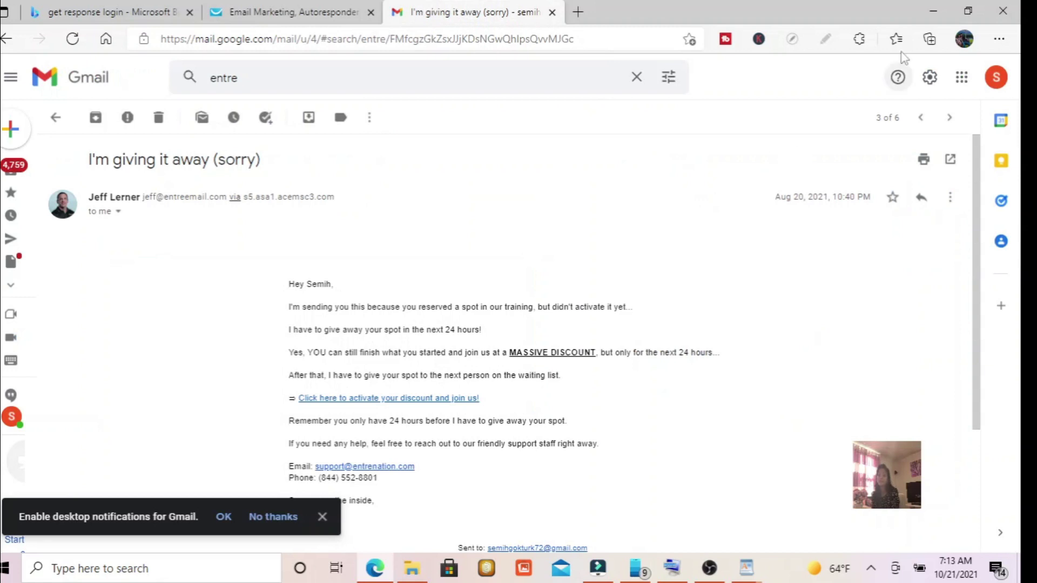
left_click(997, 77)
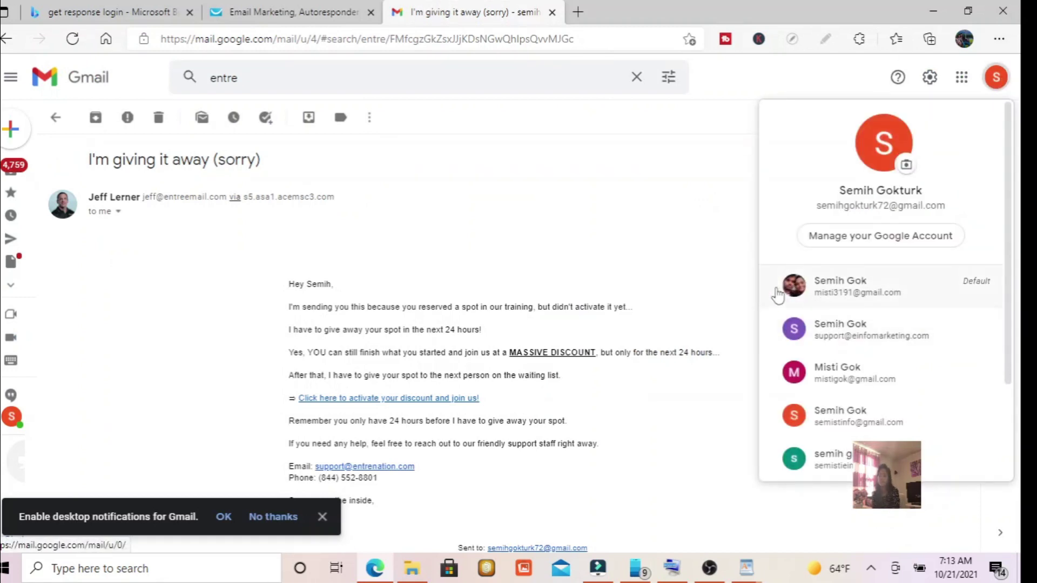
left_click(841, 291)
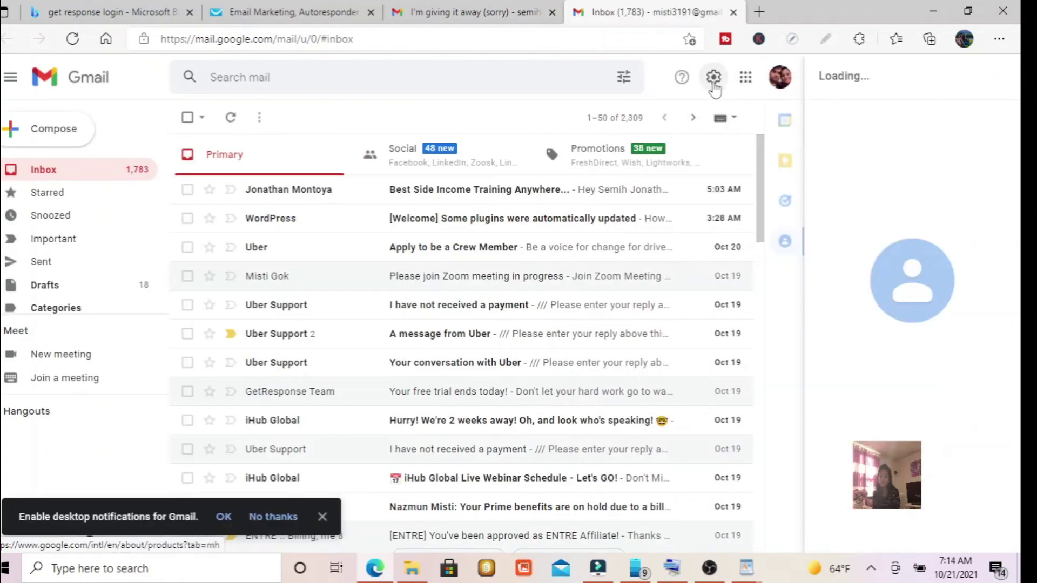
Step: Open Google Drive for this account, closing the old email's tab and dismissing the storage warning
left_click(745, 80)
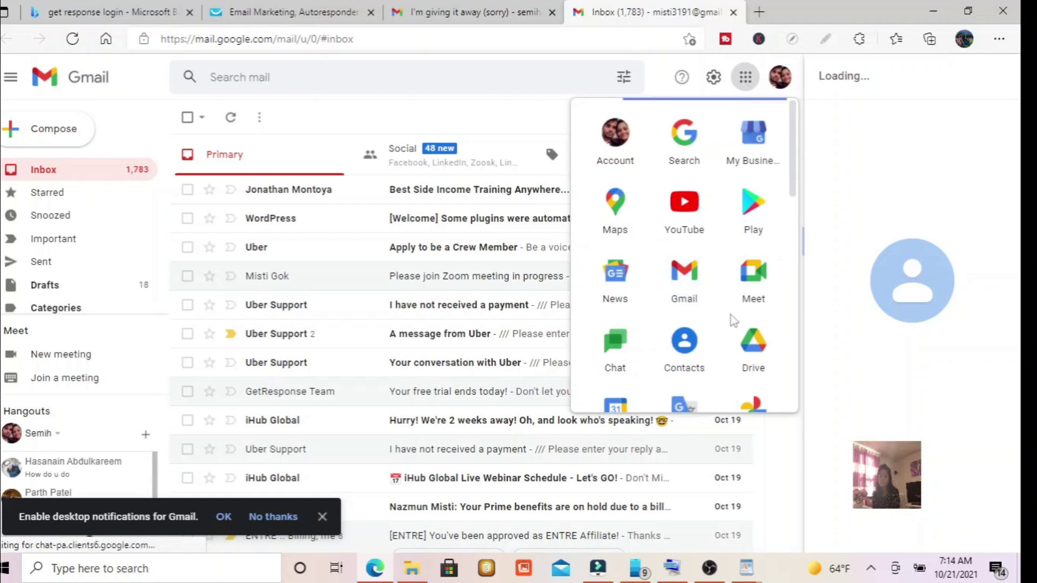
left_click(763, 366)
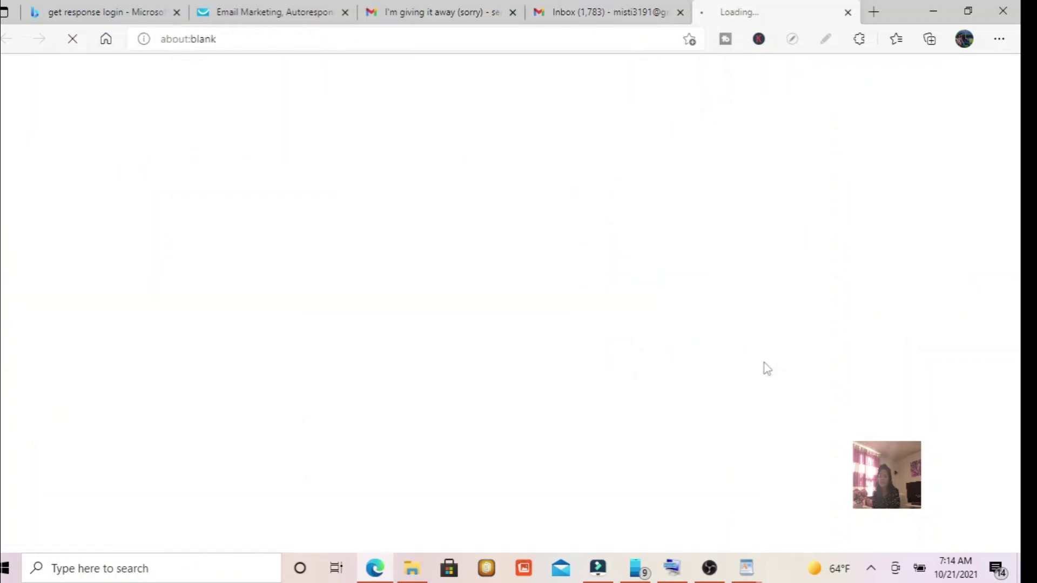
left_click(599, 11)
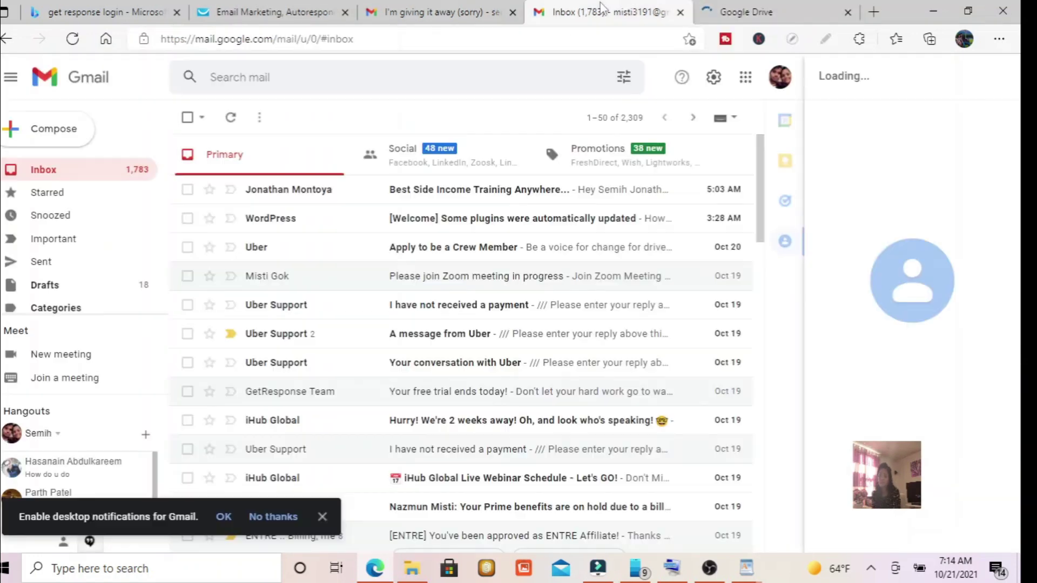
left_click(512, 12)
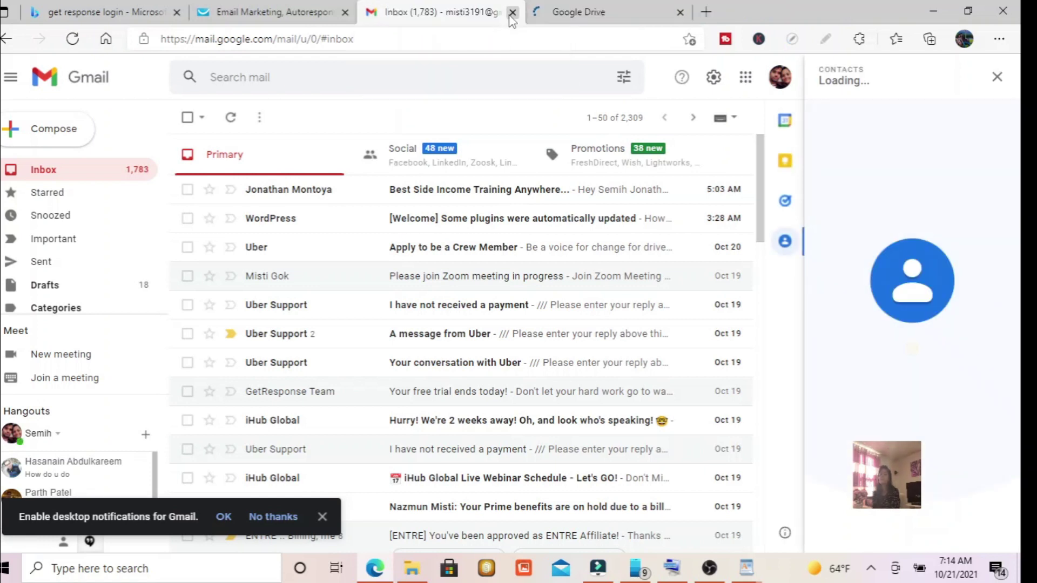
left_click(594, 11)
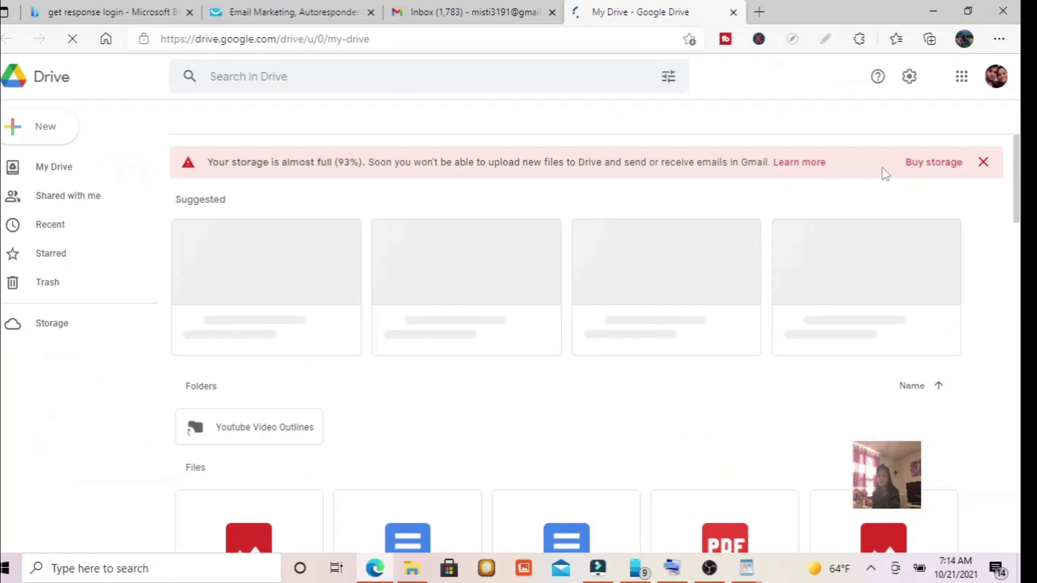
left_click(944, 163)
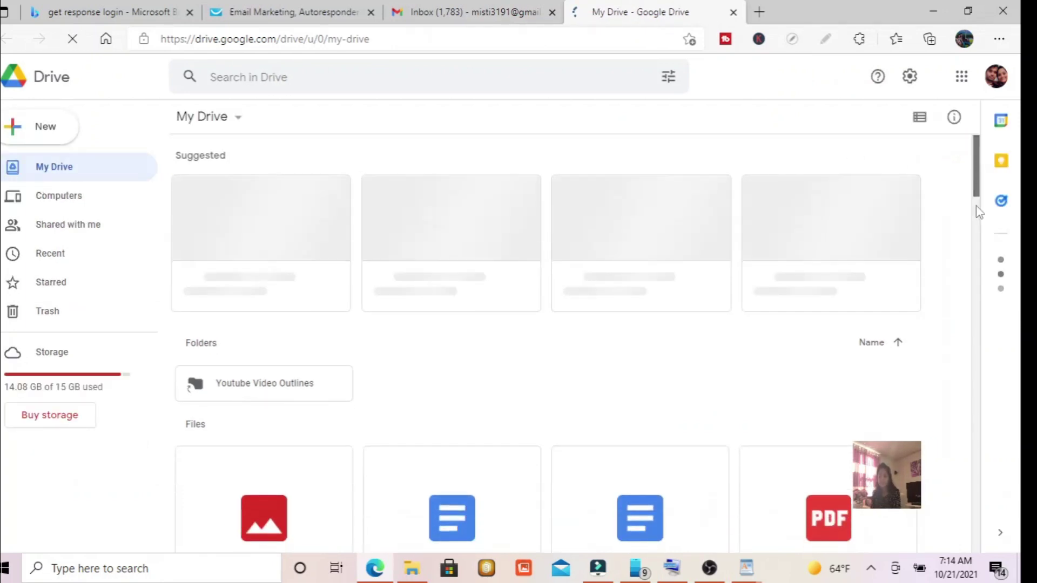
Step: Find the first "research f" document in My Drive and open it in Google Docs
scroll(979, 213, "down", 12)
scroll(978, 266, "down", 4)
scroll(967, 225, "up", 10)
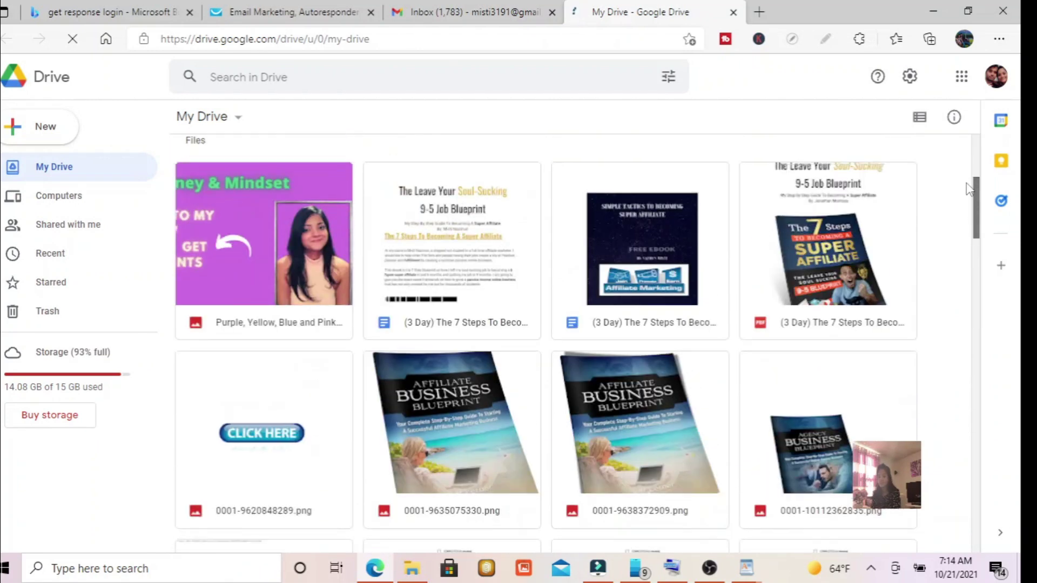
scroll(967, 188, "up", 5)
scroll(970, 153, "down", 7)
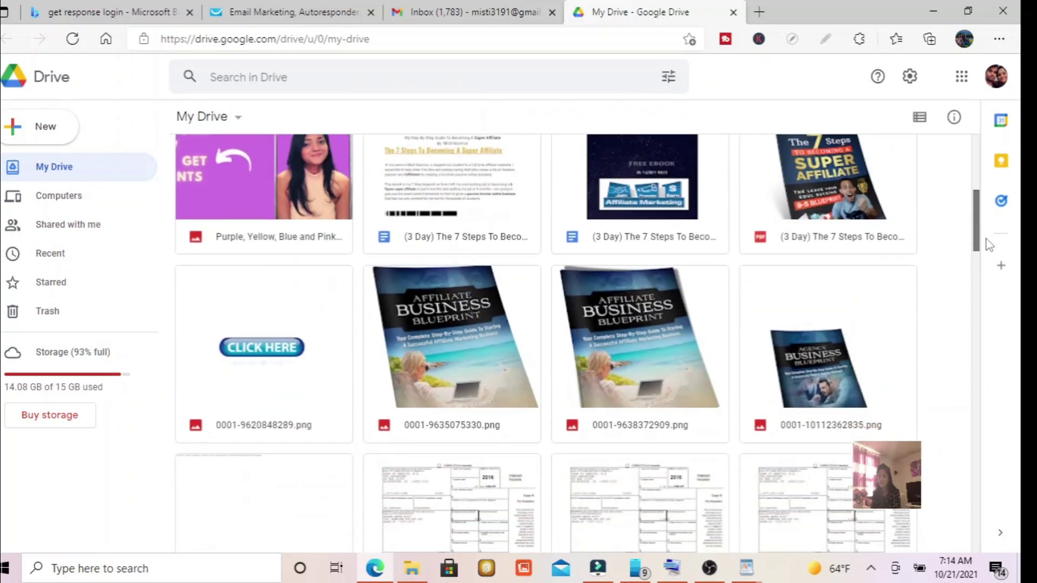
scroll(989, 244, "down", 10)
left_click_drag(981, 288, 987, 520)
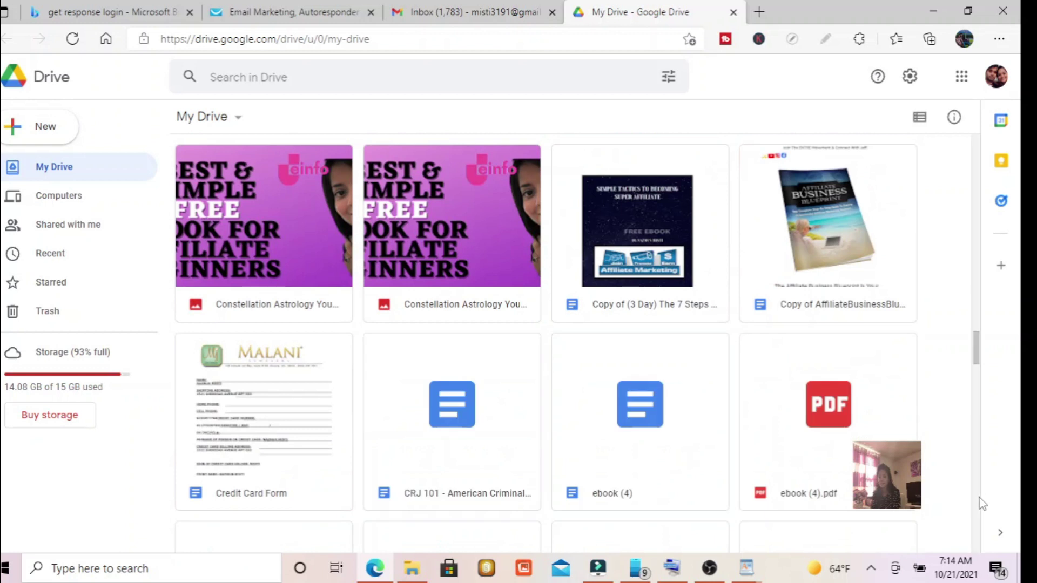
left_click_drag(976, 349, 976, 474)
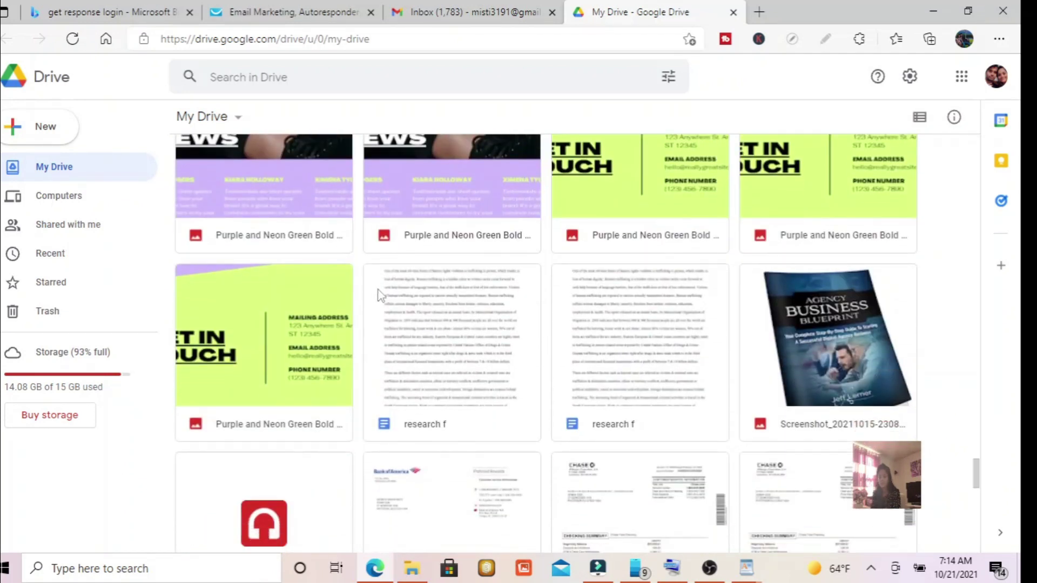
left_click(433, 318)
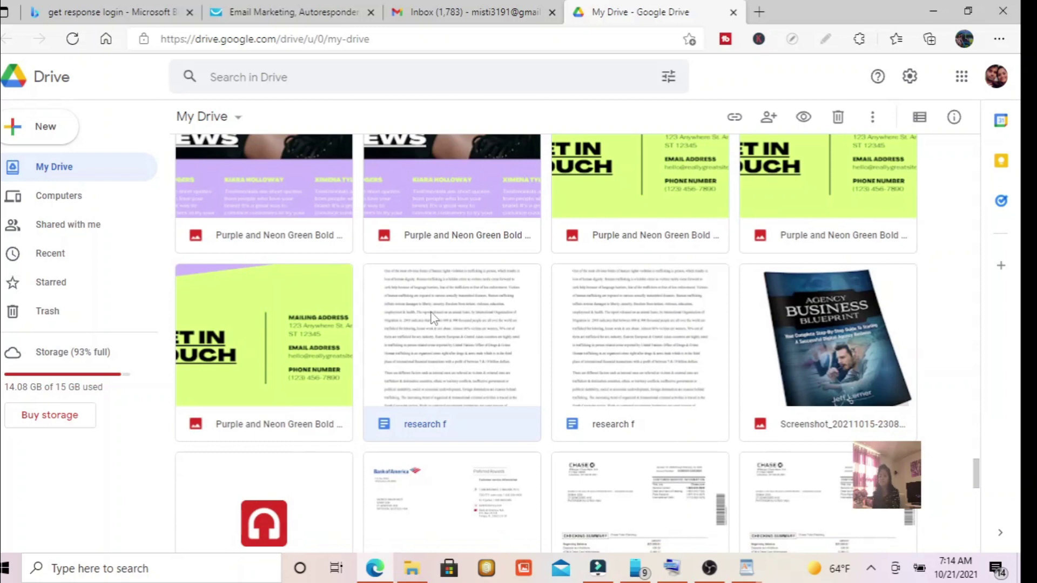
double_click(433, 319)
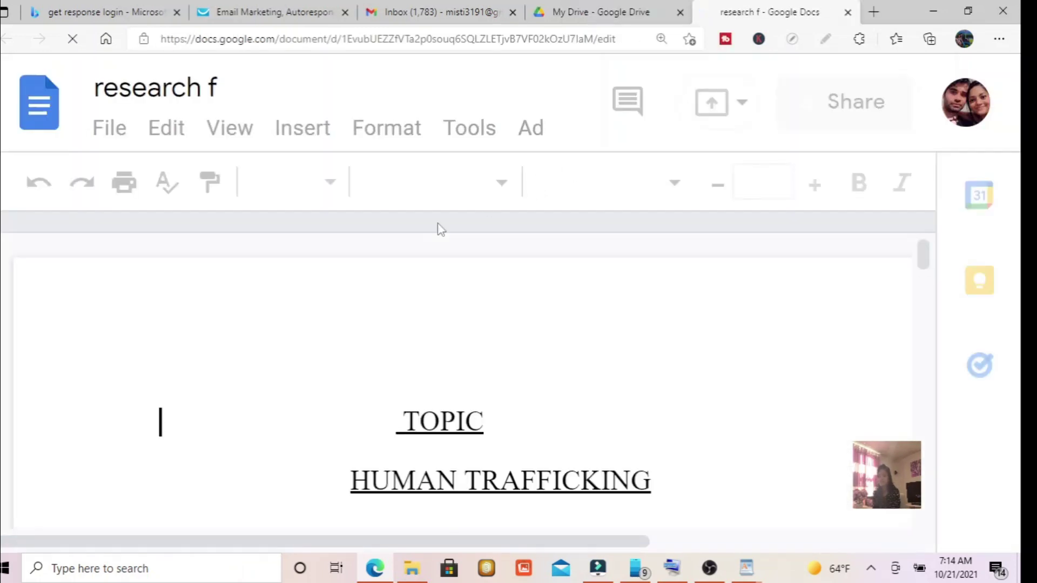
Step: Copy the text of "research f" from the TOPIC heading through the first paragraph's sentence ending in "Drugs & Crime"
left_click_drag(401, 418, 746, 565)
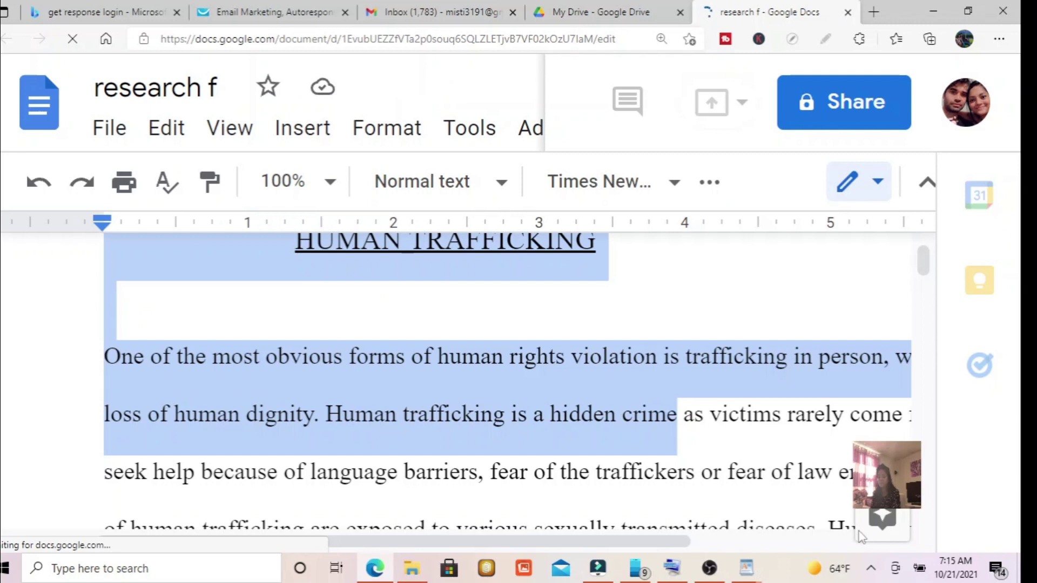
left_click_drag(862, 538, 817, 481)
mouse_move(876, 543)
left_mouse_down()
mouse_move(880, 564)
mouse_move(871, 562)
mouse_move(870, 426)
left_mouse_up()
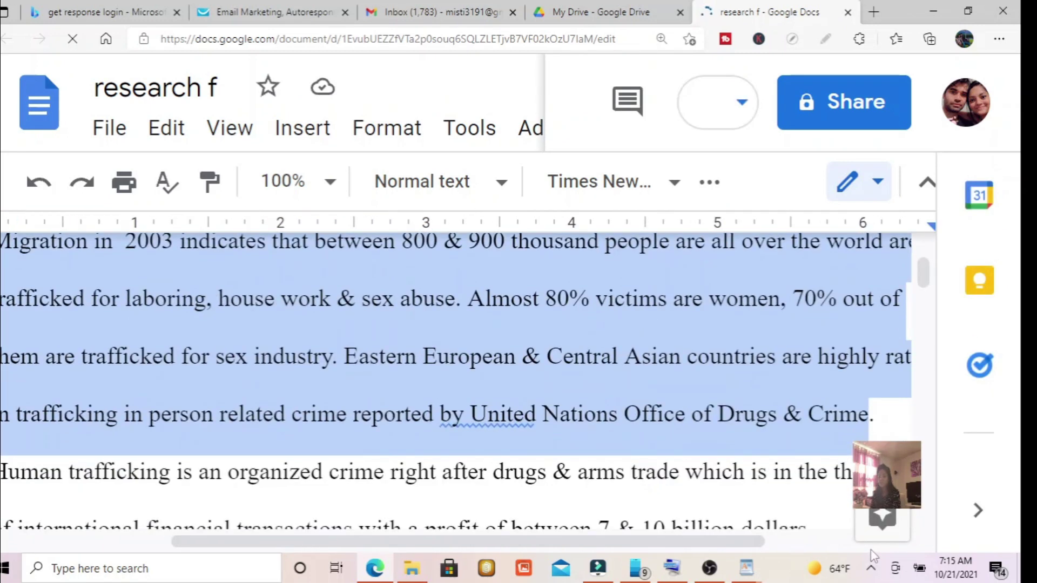
right_click(532, 297)
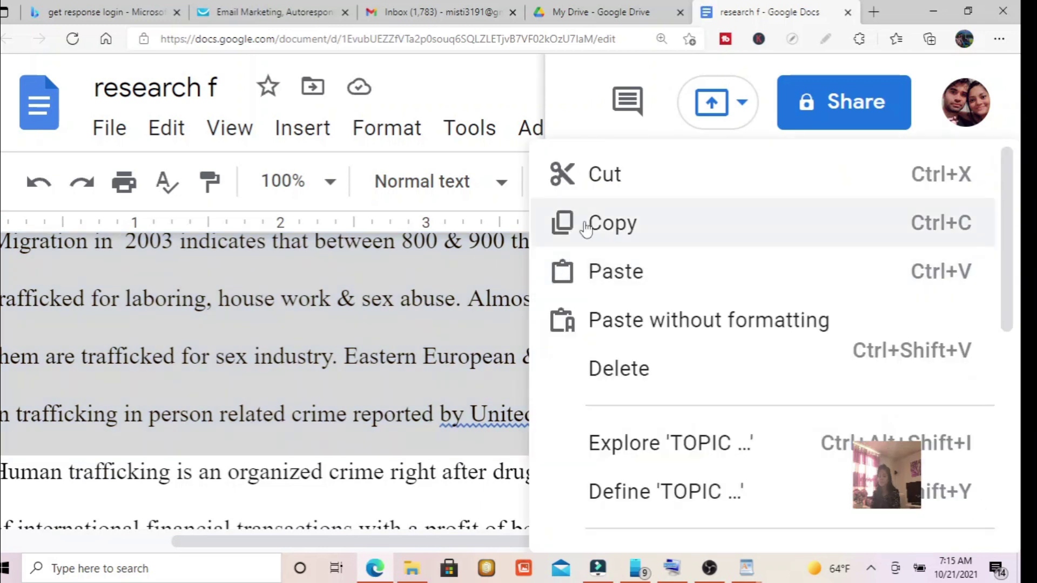
left_click(588, 225)
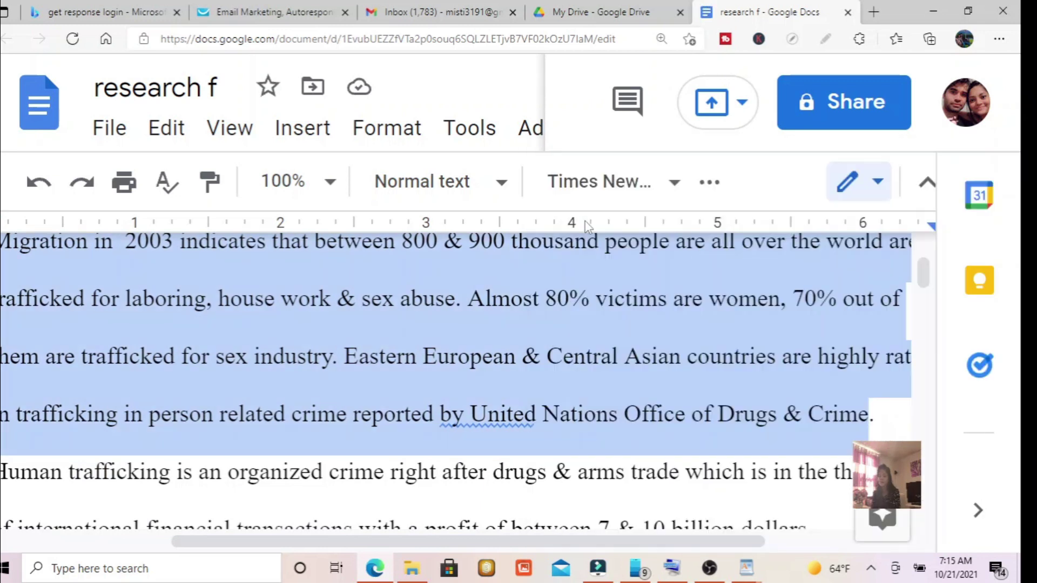
Step: Return to the GetResponse message editor and delete all the article text in the Text block
left_click(243, 6)
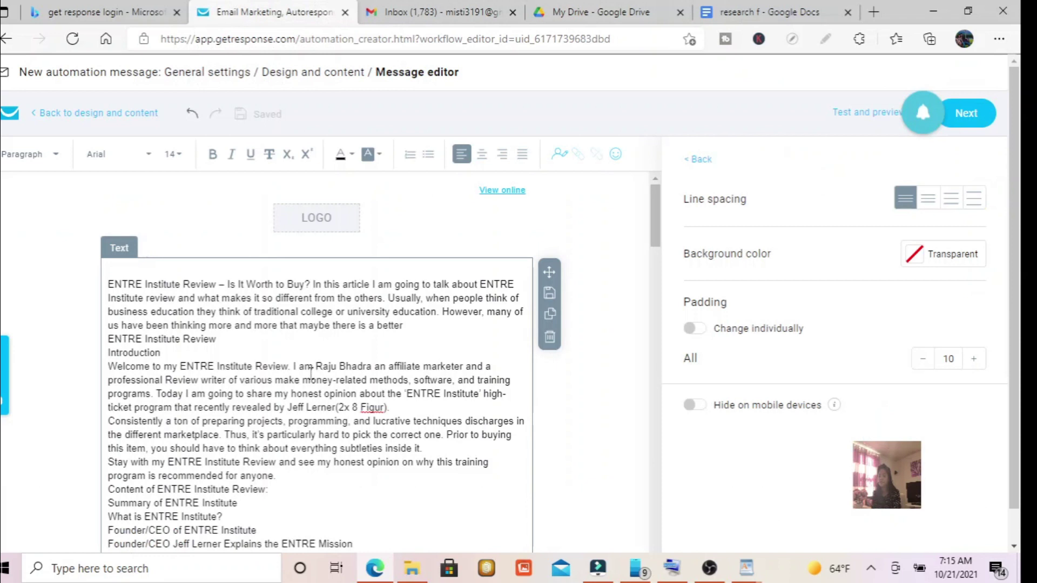
left_click_drag(110, 284, 451, 423)
left_click_drag(513, 451, 561, 432)
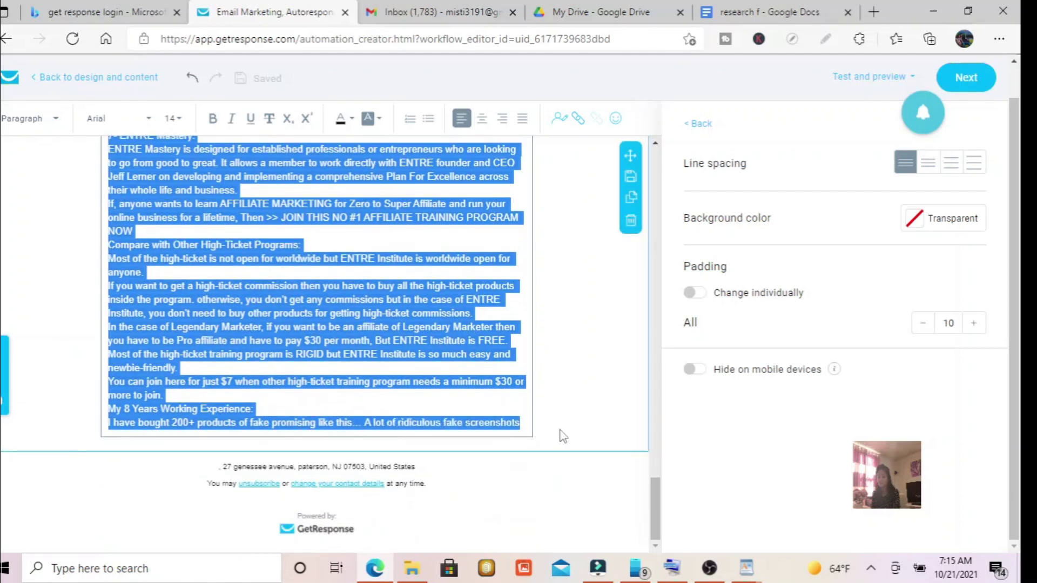
key("Delete")
Step: Try pasting the copied research text straight into the emptied Text block, and undo the paste
left_click(347, 239)
right_click(347, 238)
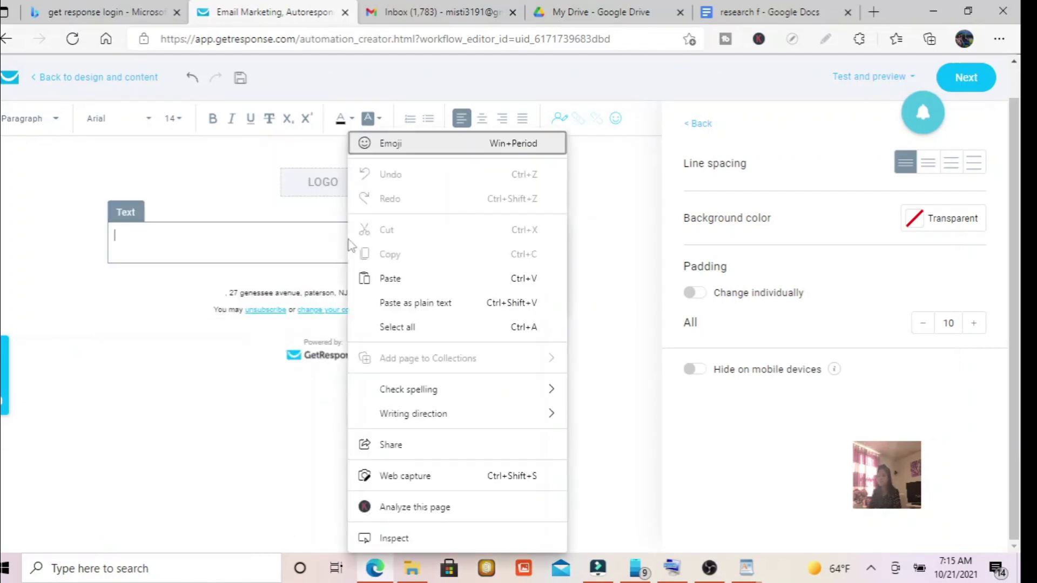
left_click(391, 275)
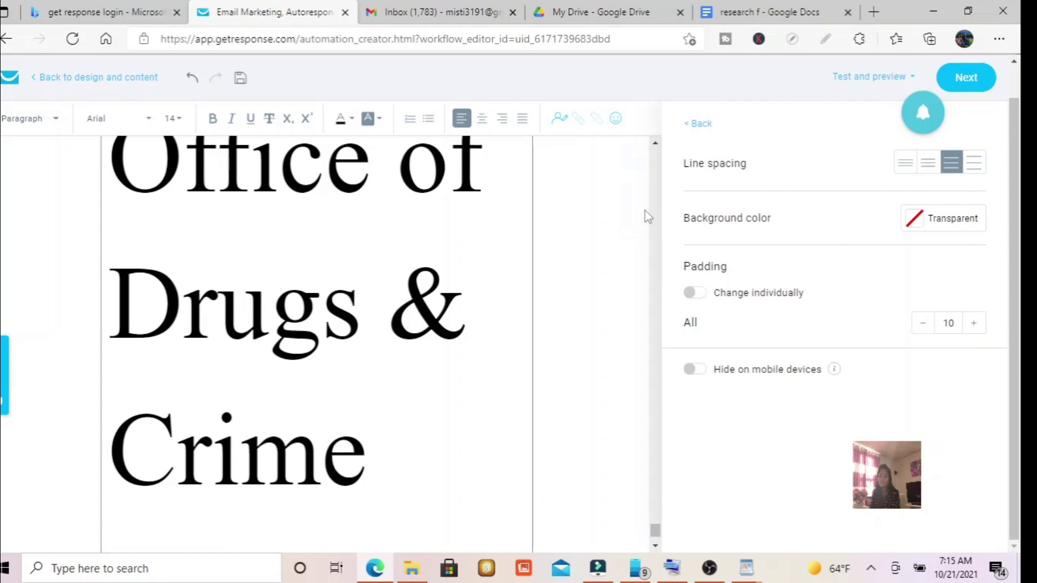
scroll(656, 221, "up", 4)
scroll(655, 221, "up", 10)
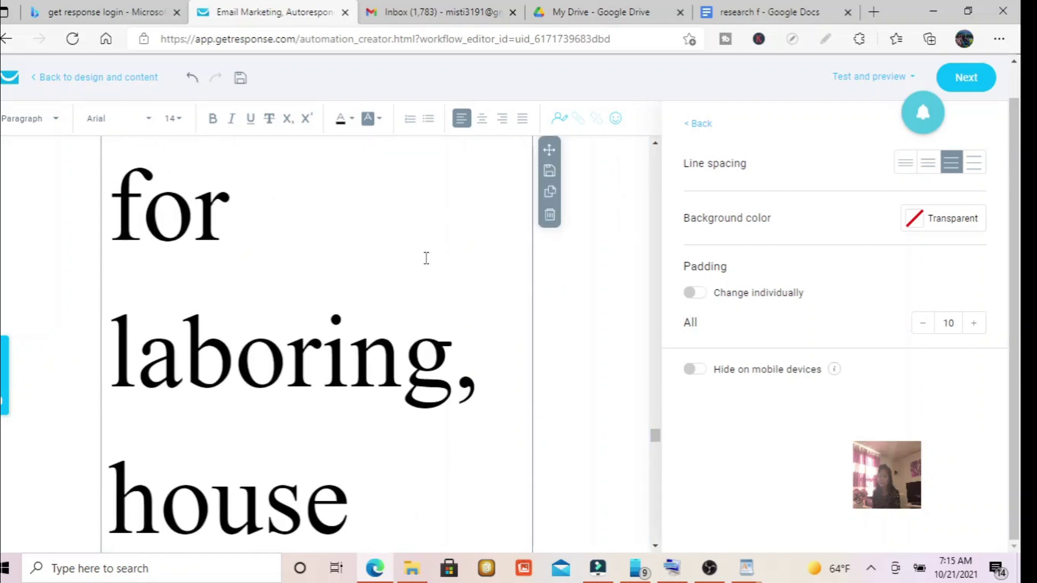
left_click(192, 79)
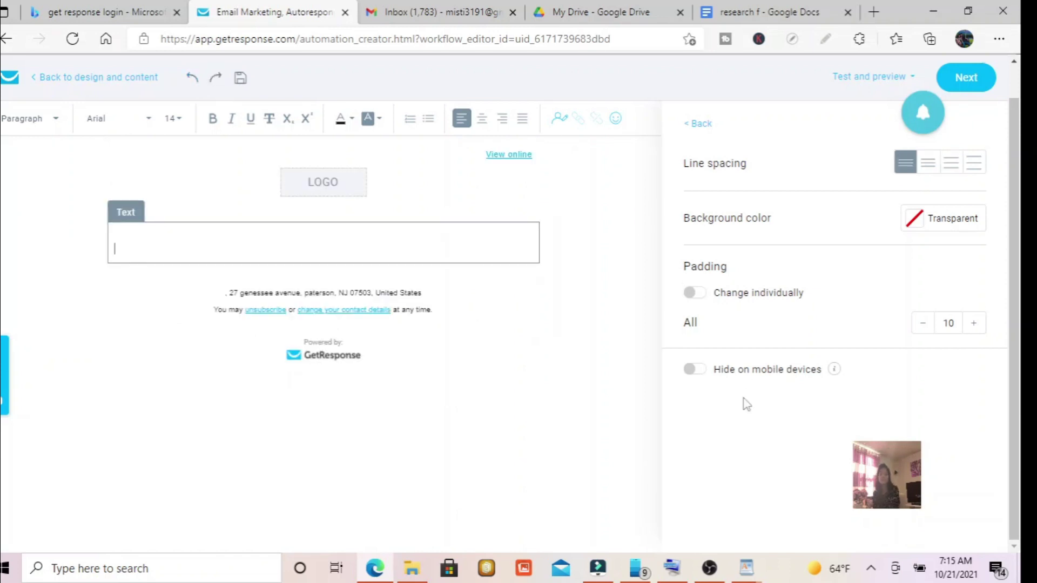
Step: Switch to entre.rtf in WordPad and replace its whole content with the copied research text
left_click(748, 567)
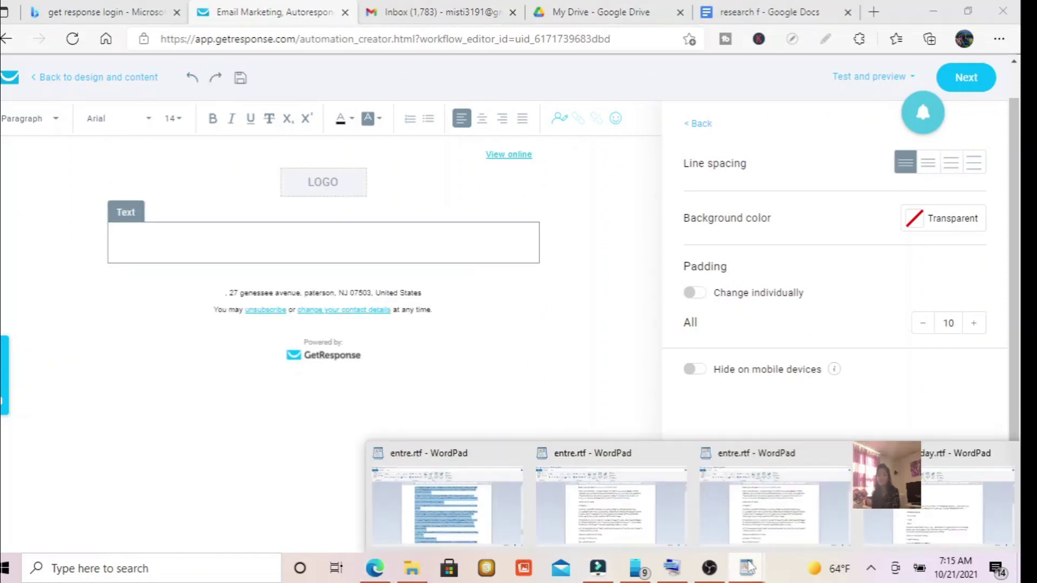
left_click(601, 462)
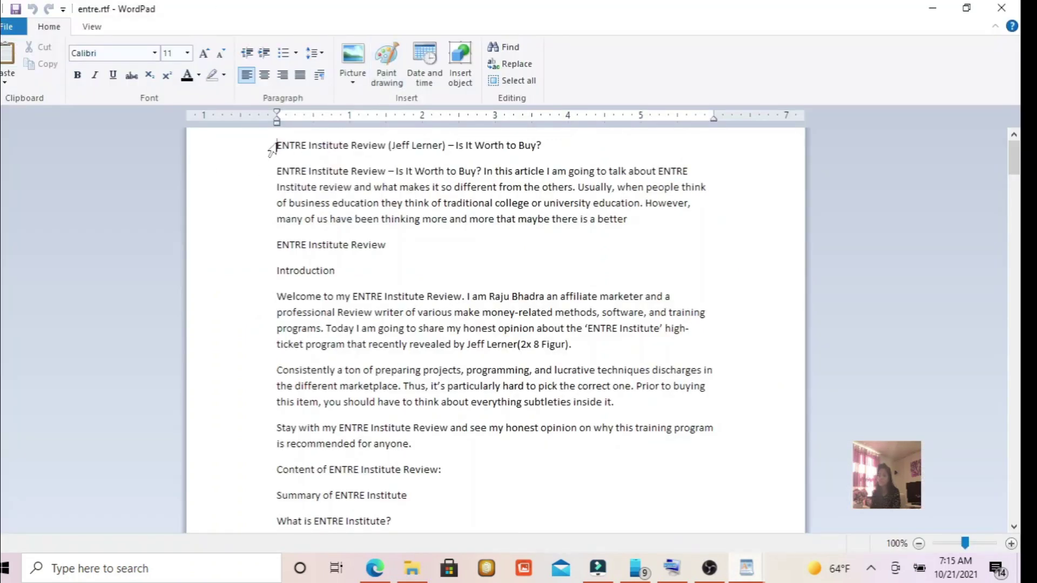
left_click_drag(278, 137, 861, 578)
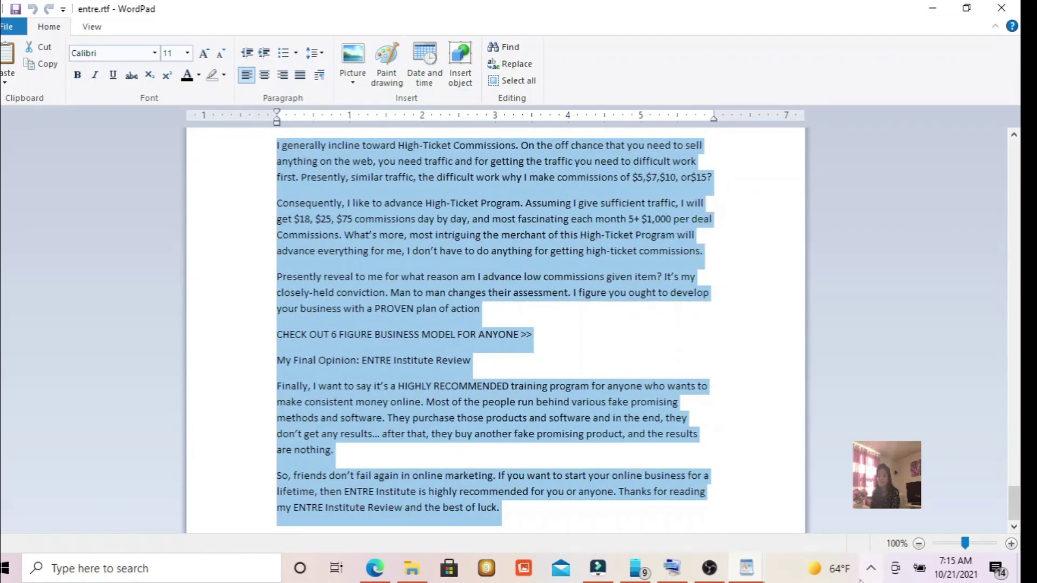
key("Delete")
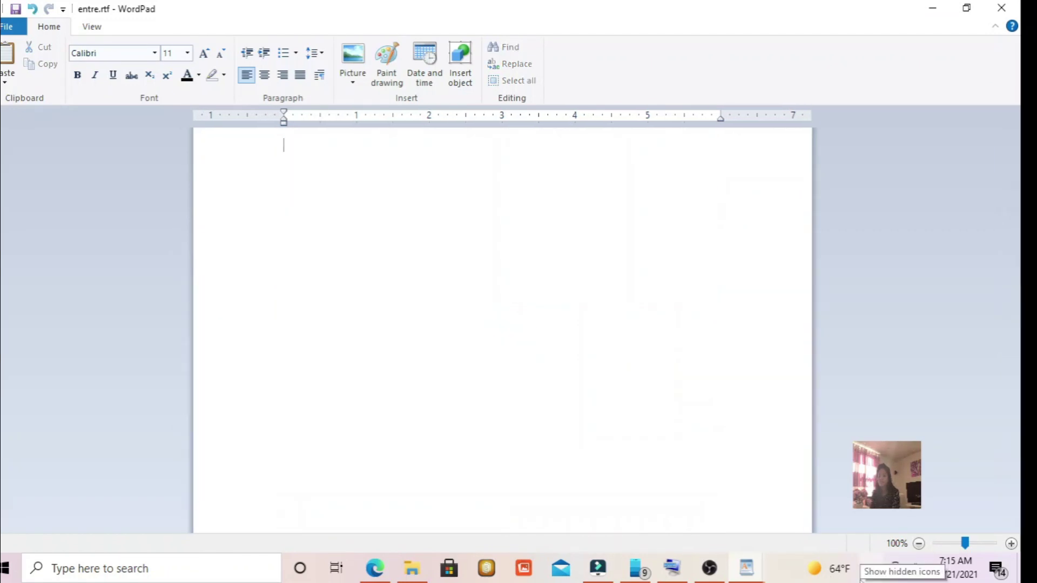
right_click(386, 155)
left_click(421, 197)
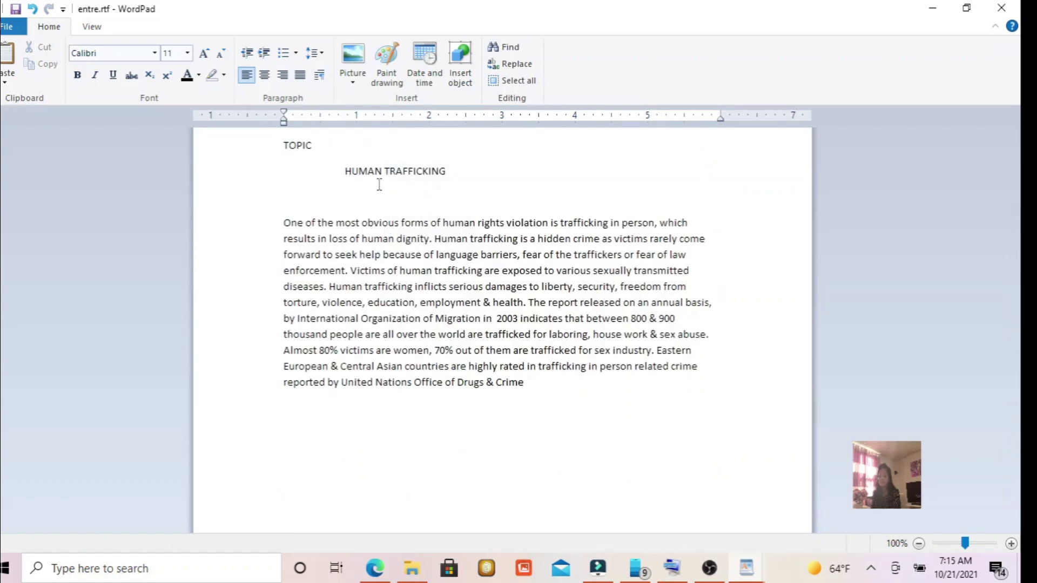
Step: Copy only the body paragraph below the HUMAN TRAFFICKING heading and paste it into the Text block of the GetResponse message
left_click_drag(529, 381, 299, 229)
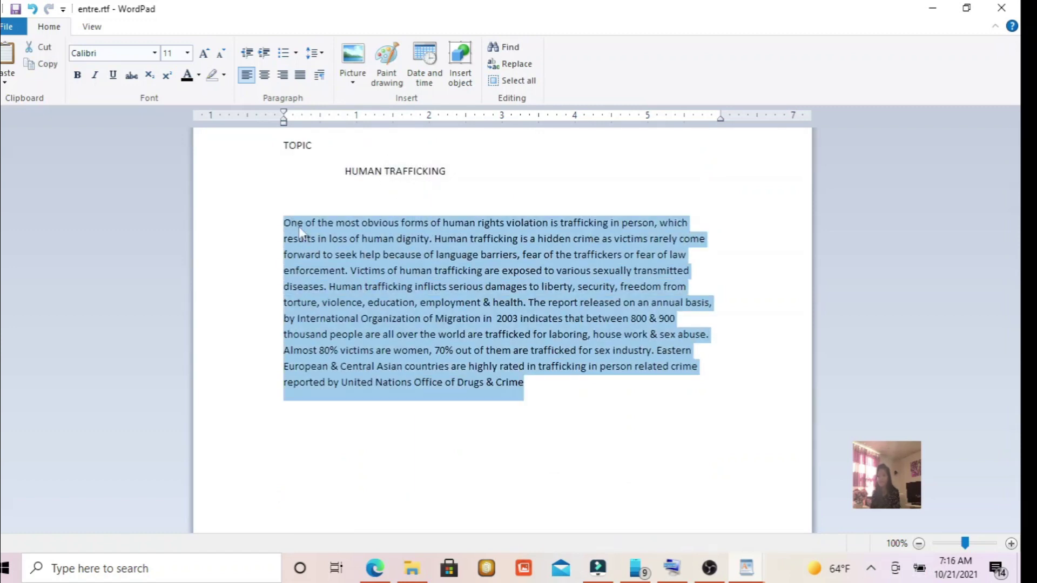
right_click(301, 230)
left_click(317, 252)
left_click(375, 568)
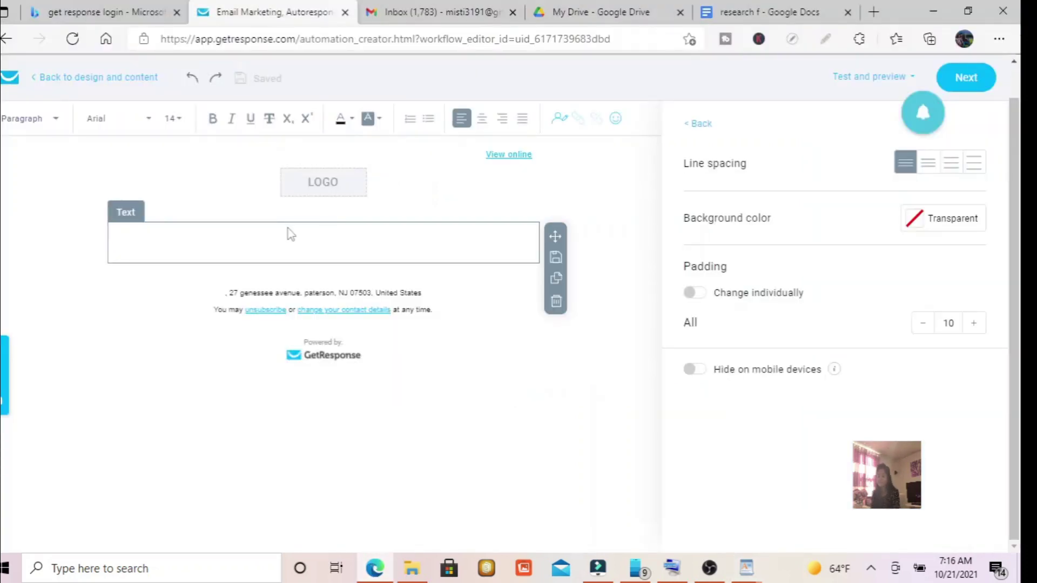
right_click(297, 241)
left_click(335, 286)
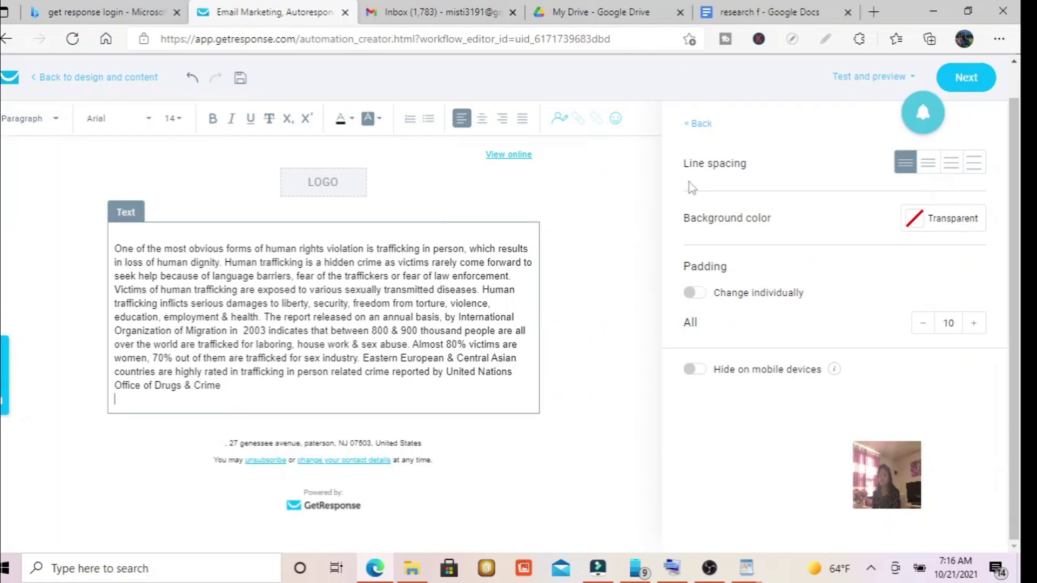
Step: Leave the block settings and place the text cursor on the empty line below the paragraph in the Text block
left_click(701, 125)
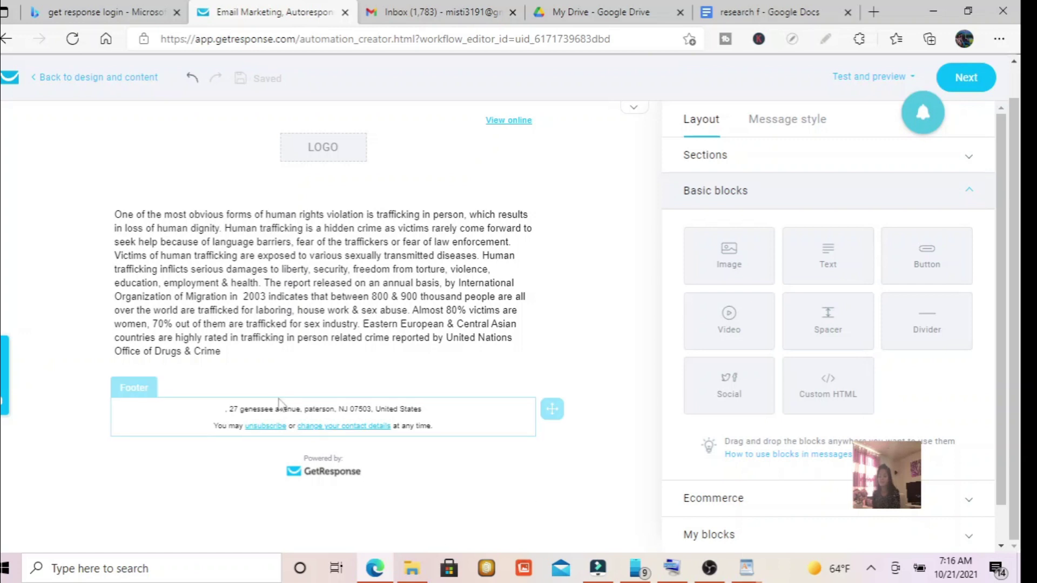
left_click(228, 324)
left_click(142, 400)
type("h")
type("ttps")
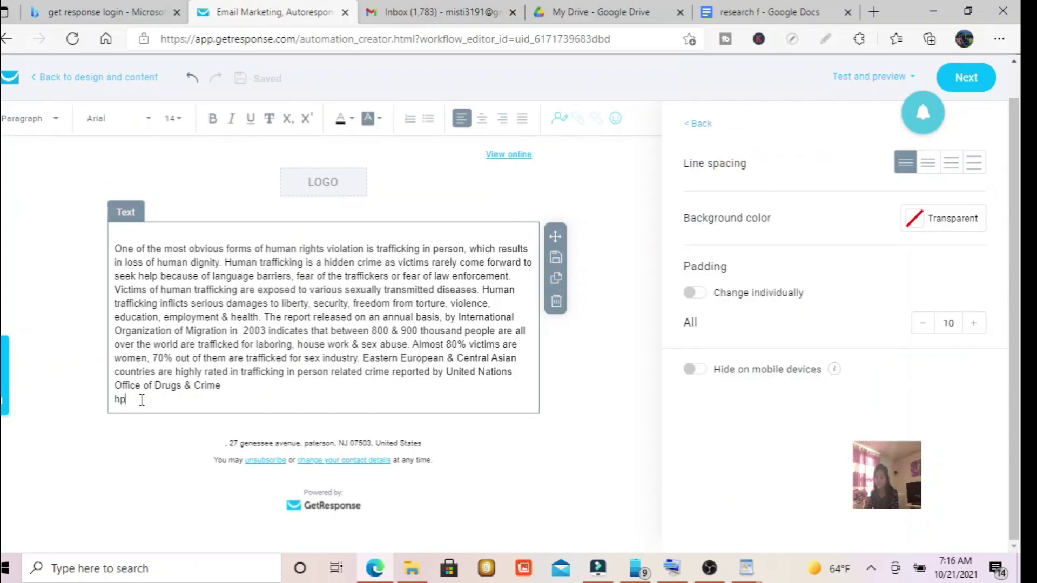
type(":/")
key("BackSpace")
key("BackSpace")
key("BackSpace")
key("BackSpace")
key("BackSpace")
key("BackSpace")
key("BackSpace")
Step: Write "click here" on the line below the paragraph and select those words
type("cl")
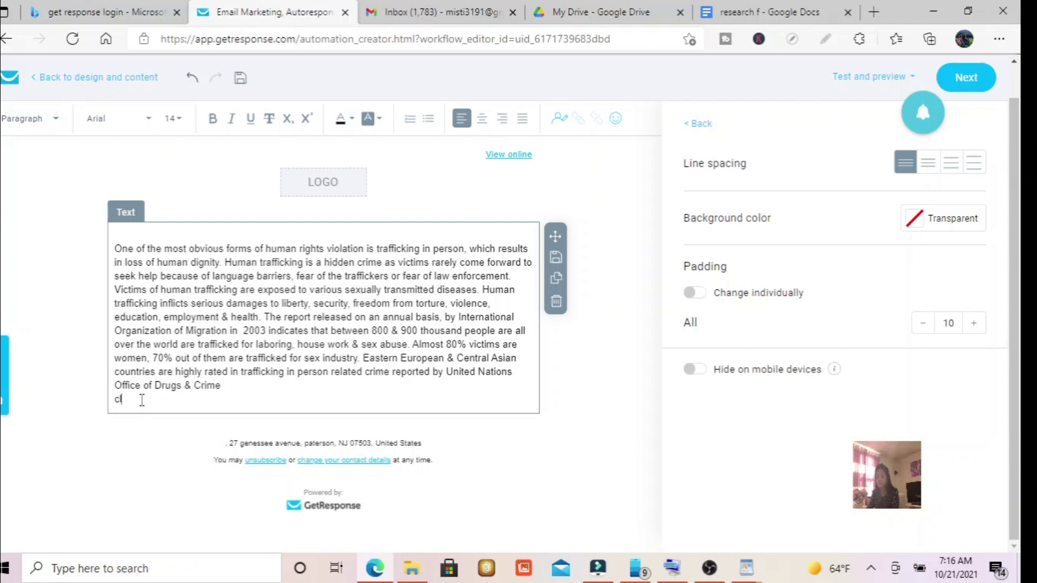
type("ick here")
left_click_drag(157, 400, 115, 399)
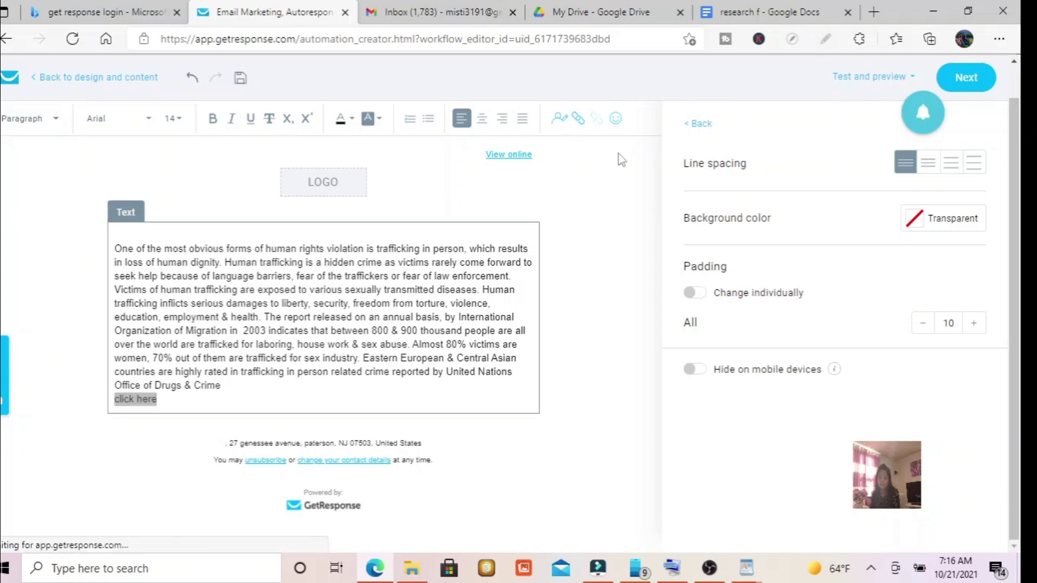
Step: Circle the editor's link tool in green with the page-drawing extension, and close the drawing overlay
left_click(826, 43)
left_click(825, 44)
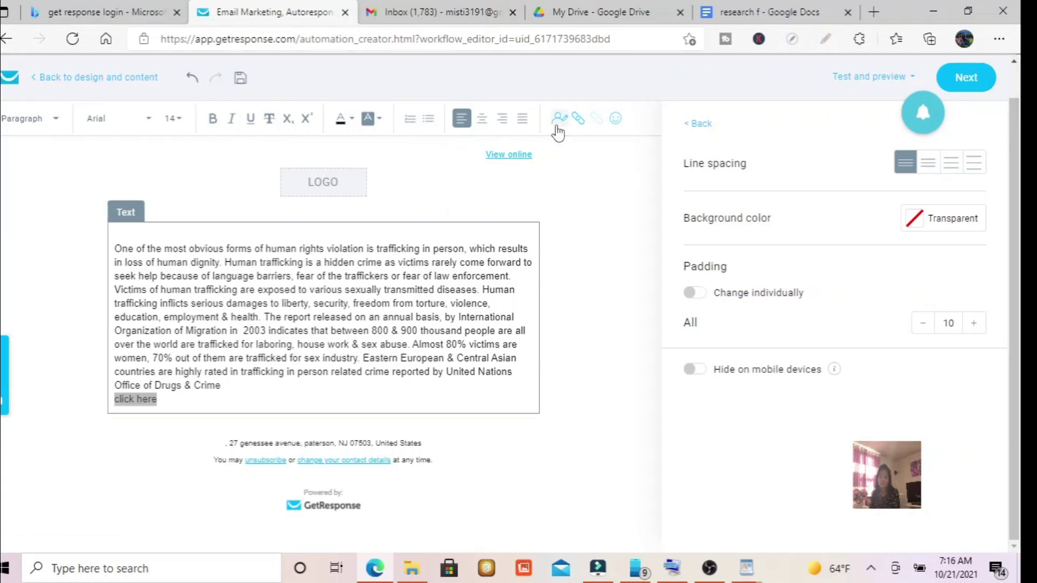
left_click(825, 44)
mouse_move(567, 150)
left_mouse_down()
mouse_move(560, 139)
mouse_move(594, 92)
mouse_move(609, 149)
mouse_move(549, 122)
mouse_move(564, 103)
mouse_move(570, 146)
left_mouse_up()
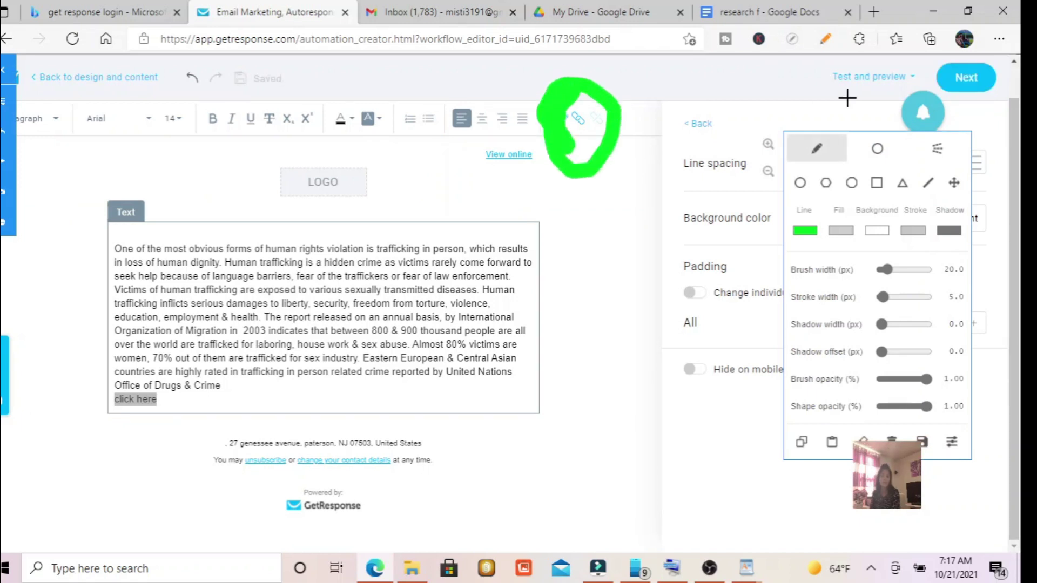
left_click(821, 43)
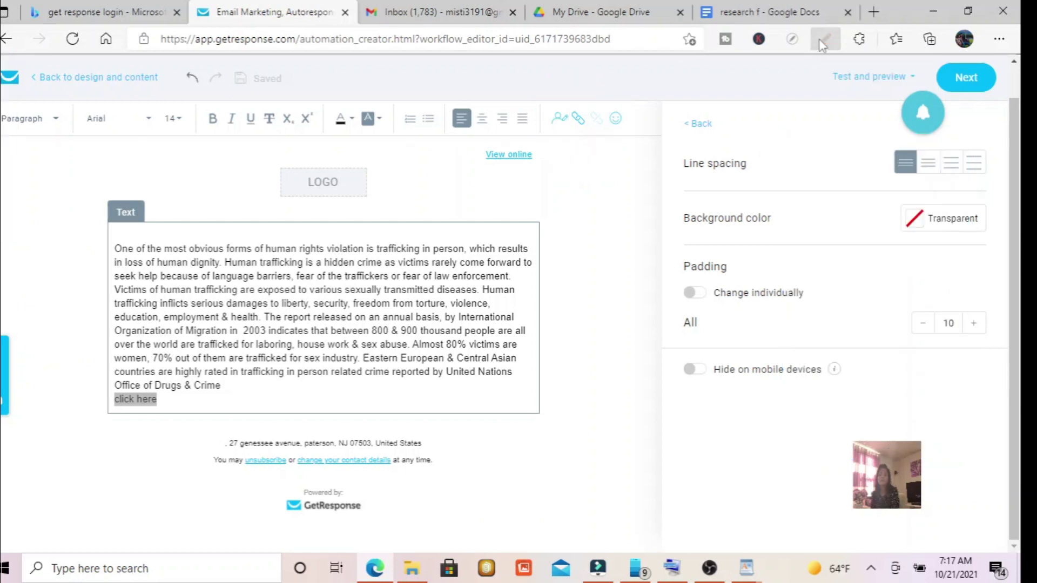
Step: Link the selected "click here" text to the saved classwithjeff.com/fast affiliate web address
left_click(579, 123)
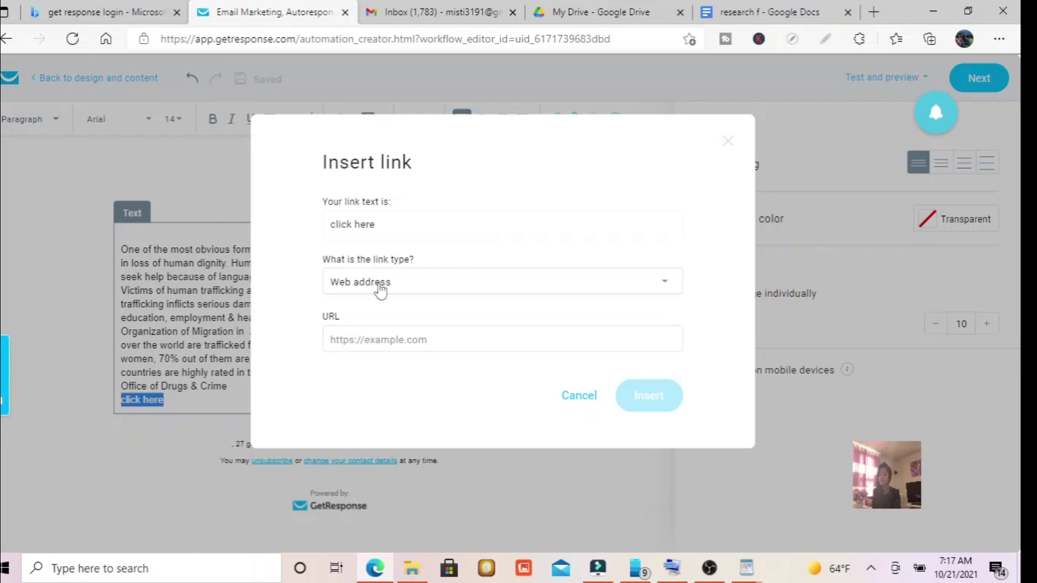
left_click(356, 339)
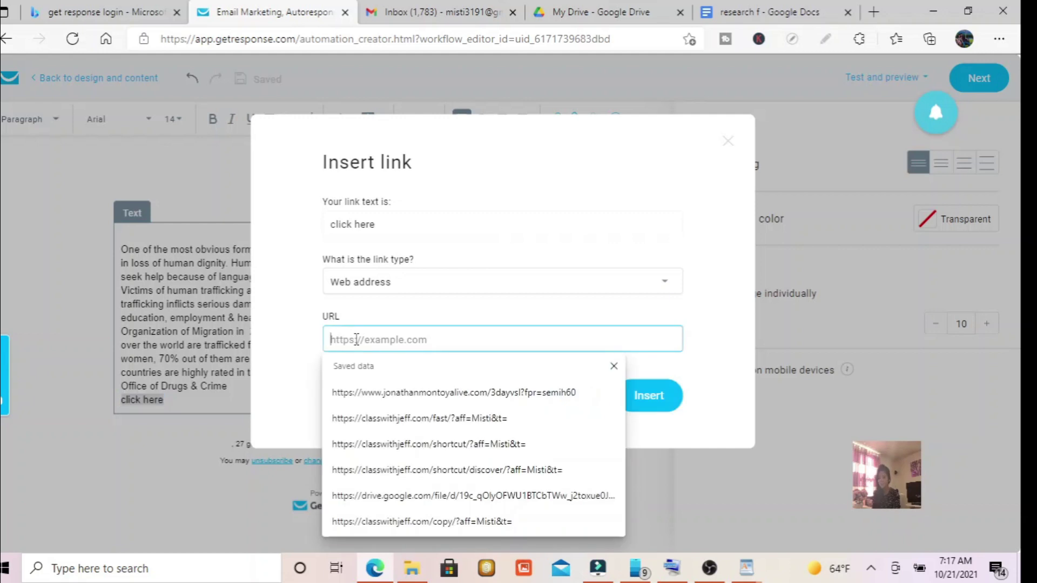
right_click(356, 339)
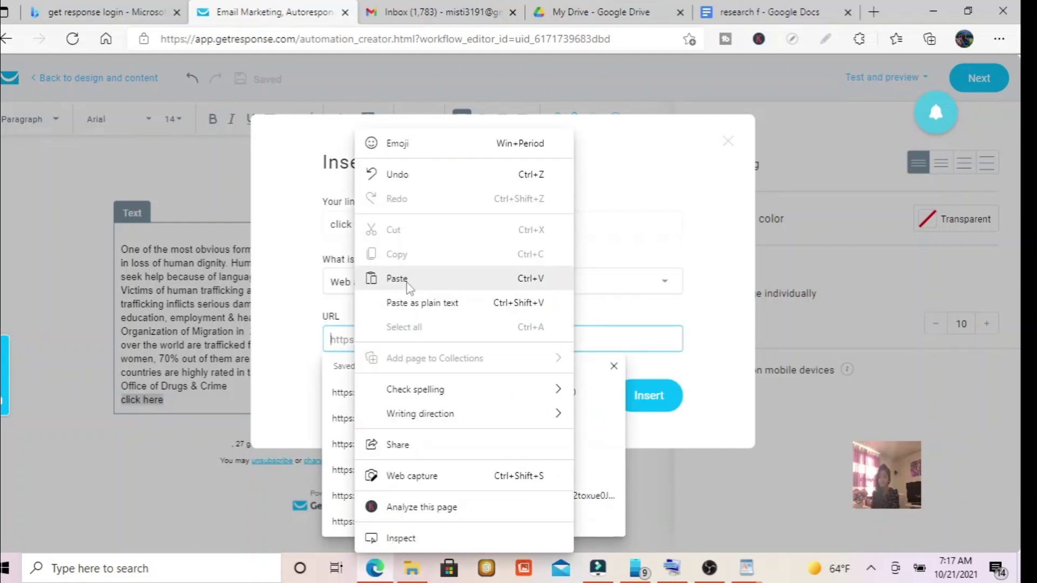
left_click(341, 339)
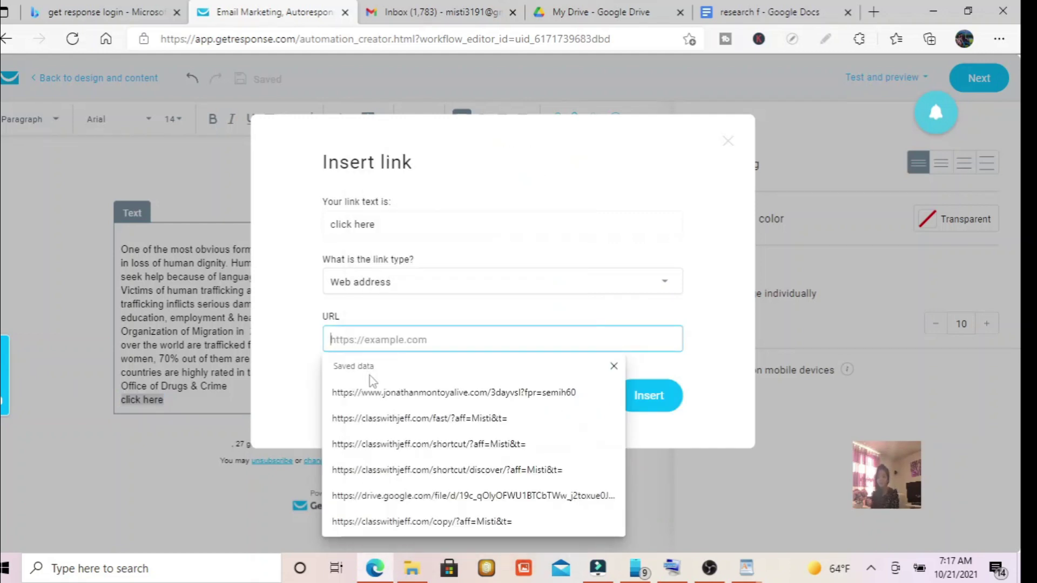
left_click(395, 423)
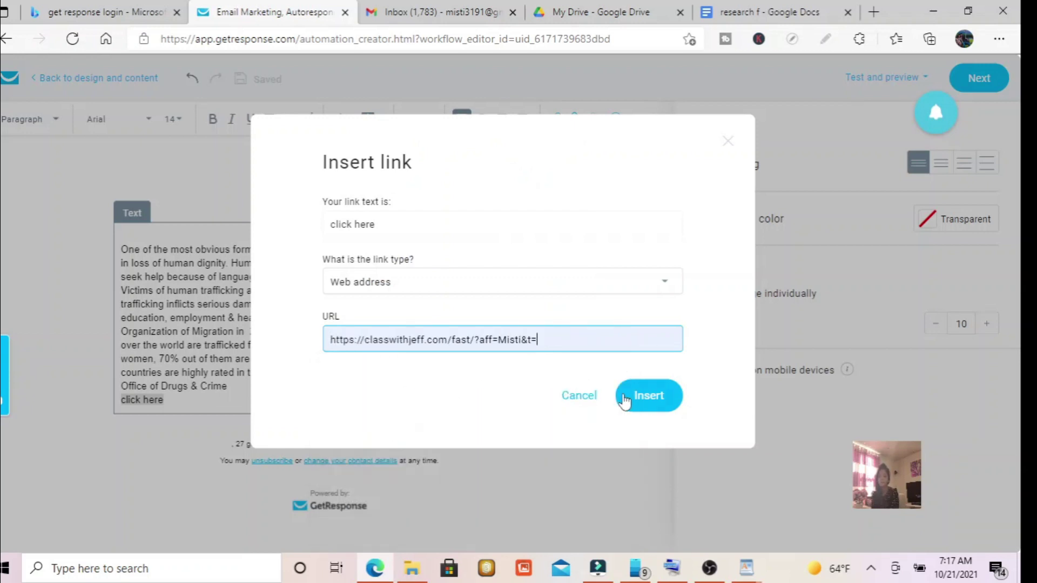
left_click(650, 397)
left_click(196, 403)
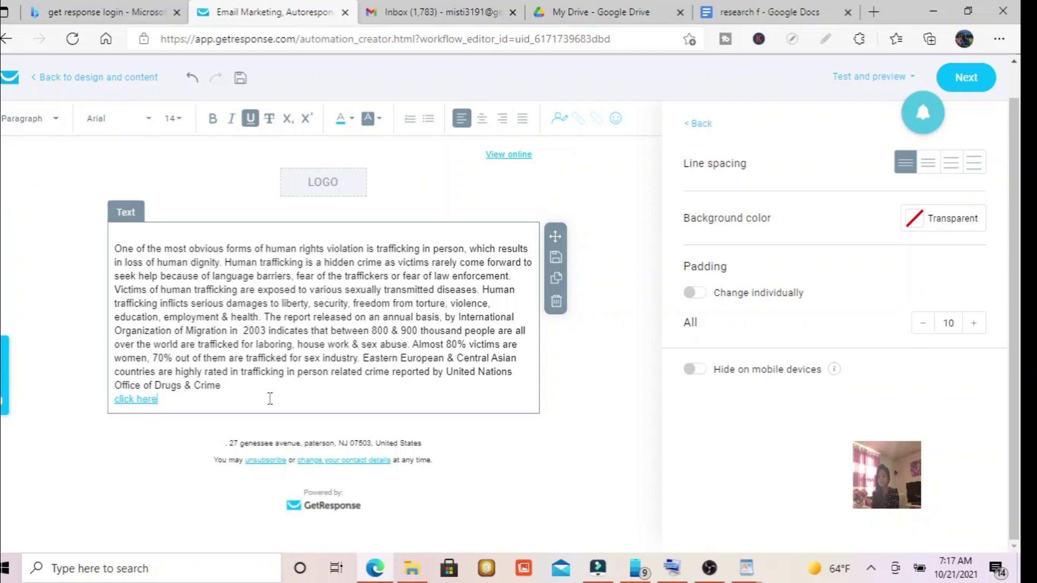
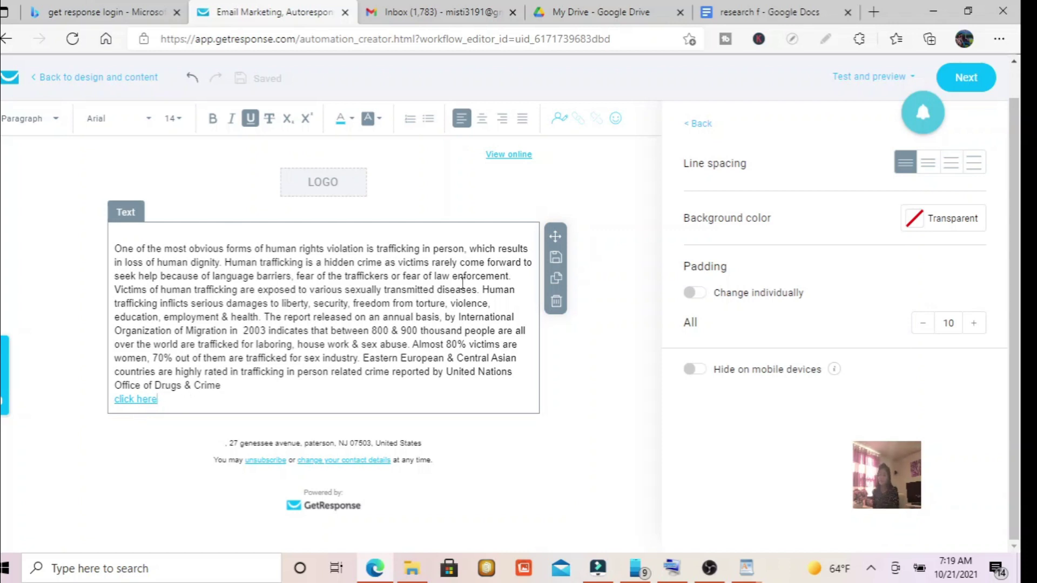
Step: Add an empty Image block above the paragraph and a Social block with follow links below the "click here" line
left_click(680, 123)
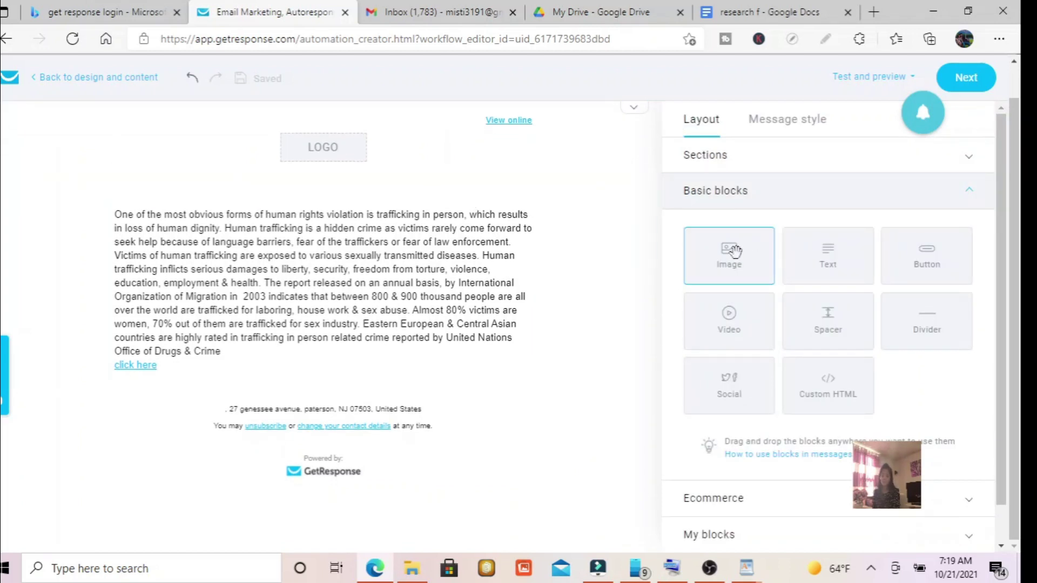
left_click_drag(732, 257, 402, 200)
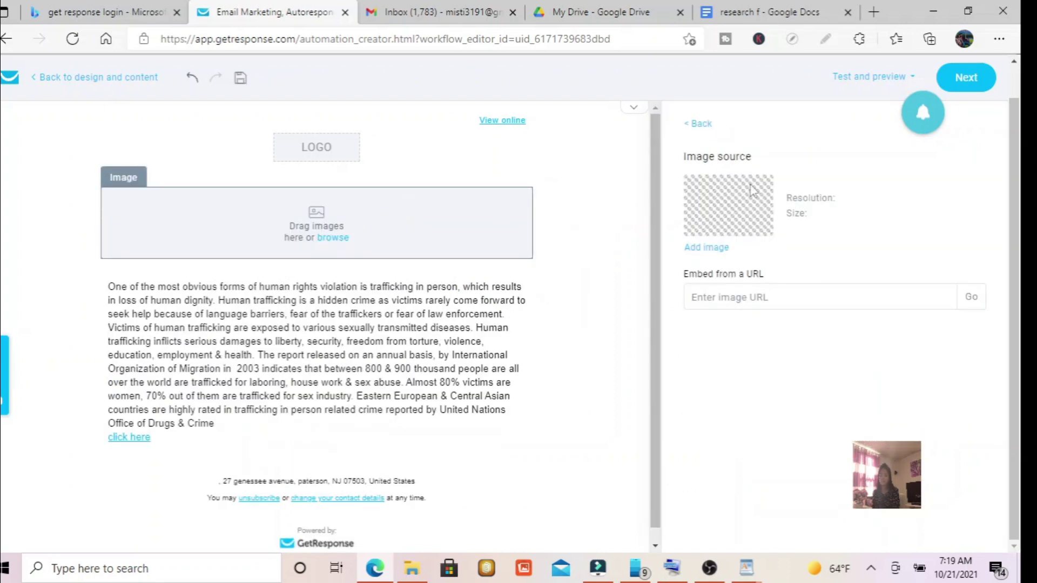
left_click(698, 123)
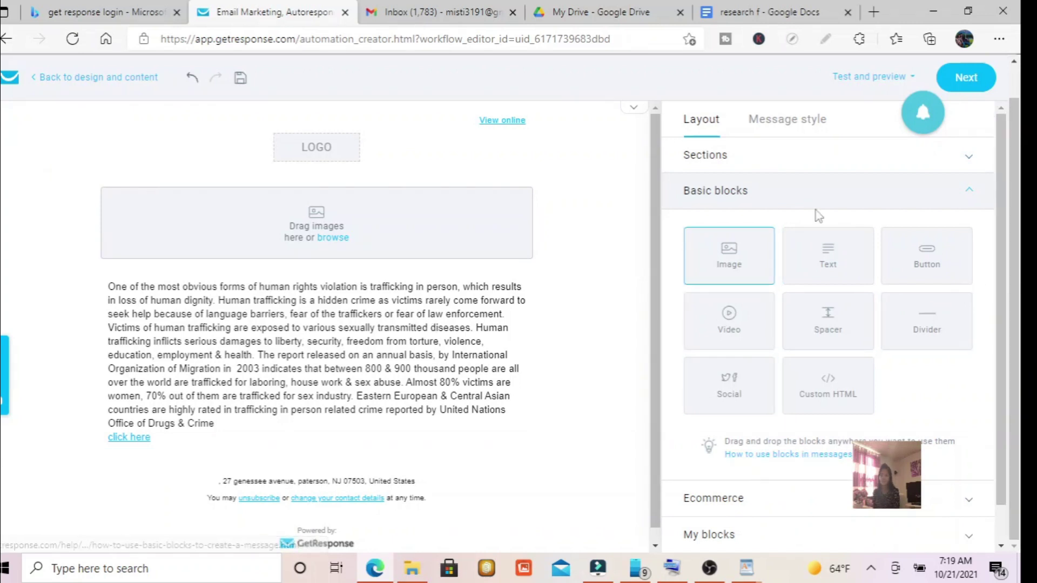
left_click_drag(732, 393, 419, 465)
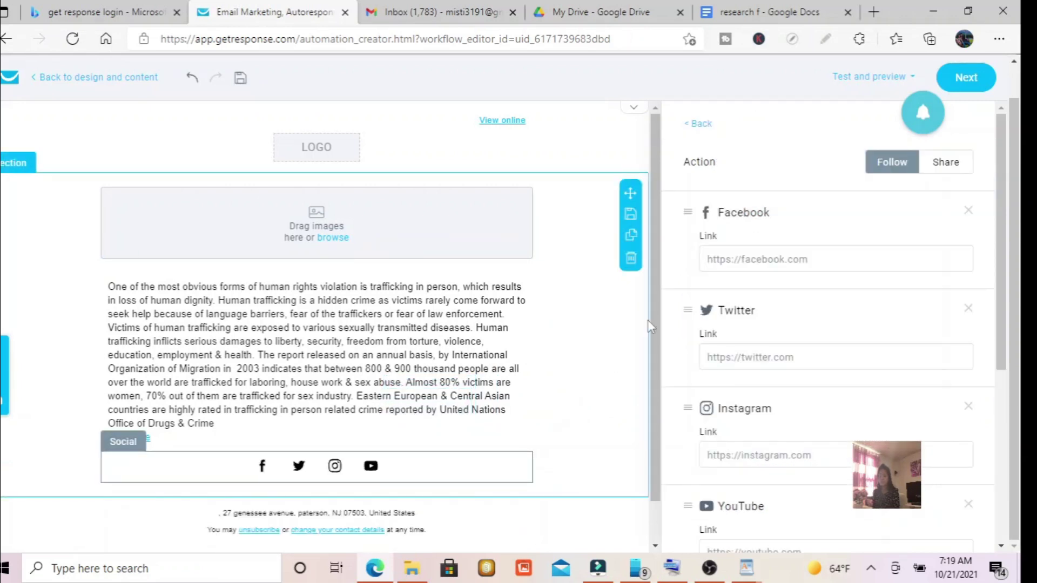
scroll(655, 378, "down", 1)
scroll(651, 307, "up", 1)
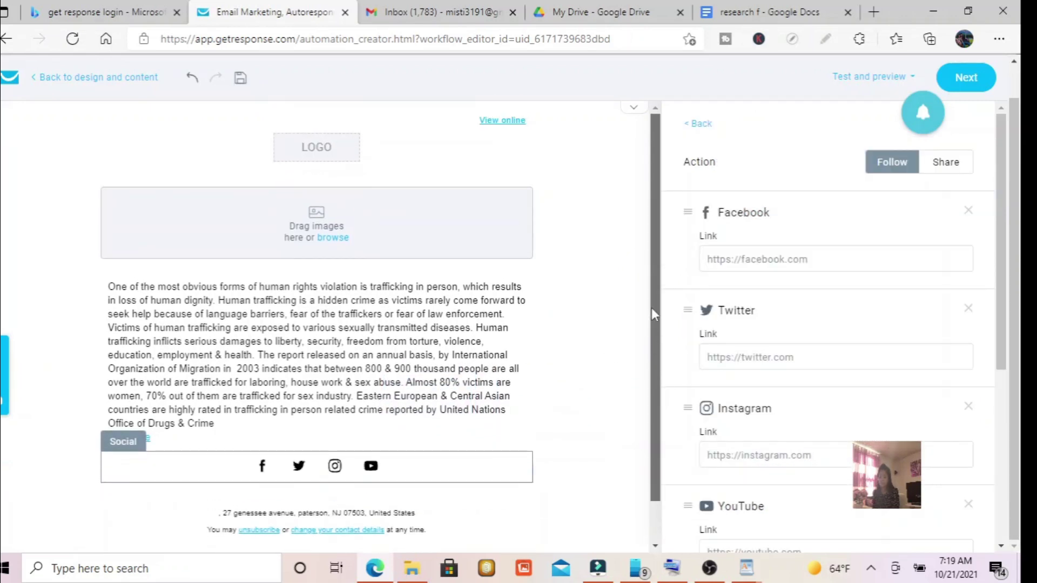
Step: Finish the message design and save the test1 automation message, returning to the workflow
left_click(955, 82)
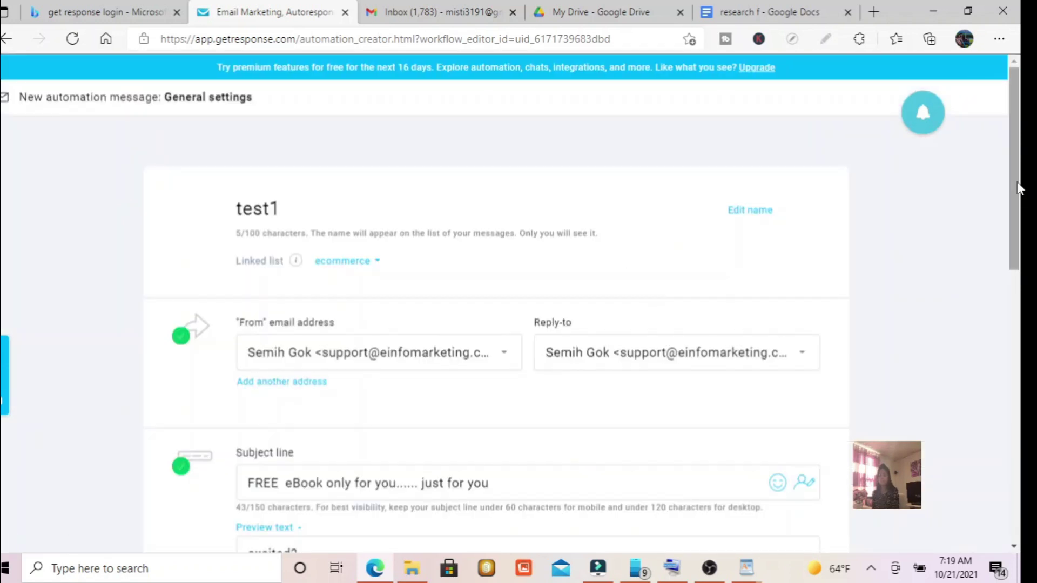
left_click(1021, 325)
scroll(1021, 328, "down", 6)
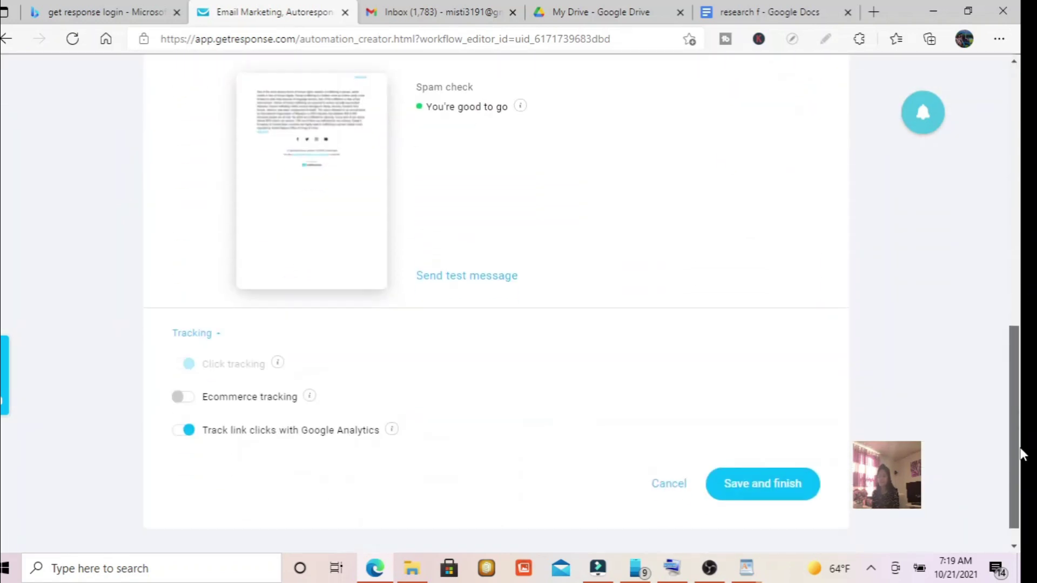
left_click(776, 466)
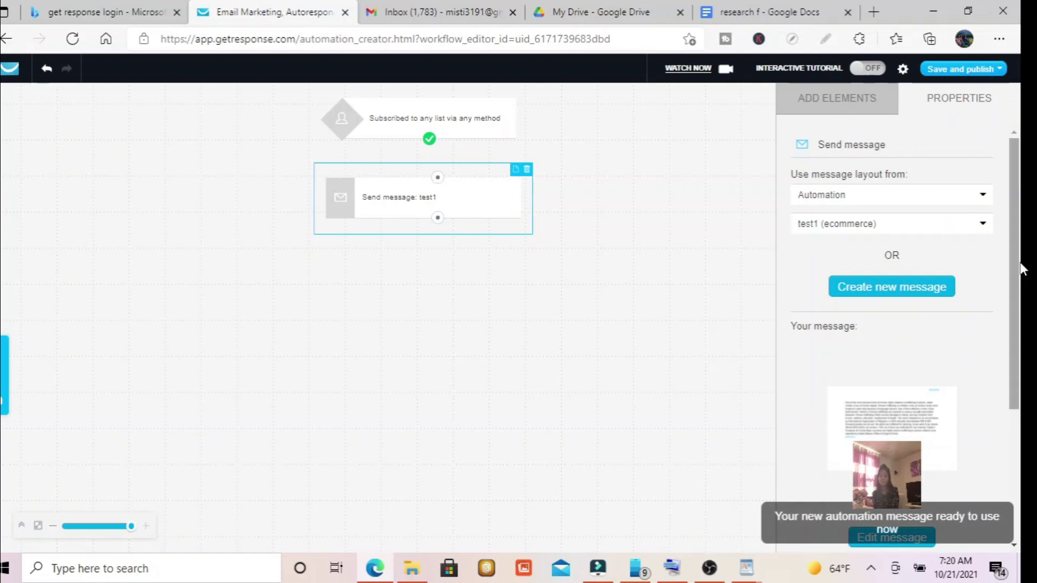
Step: Add a Wait action to the workflow below the test1 Send message element
left_click_drag(1021, 245, 1023, 167)
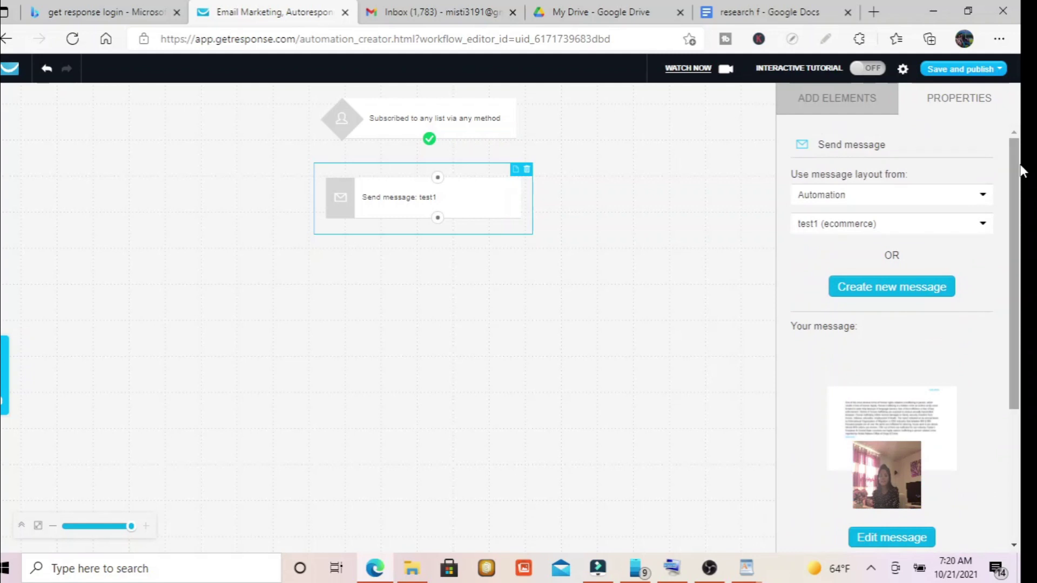
left_click(850, 99)
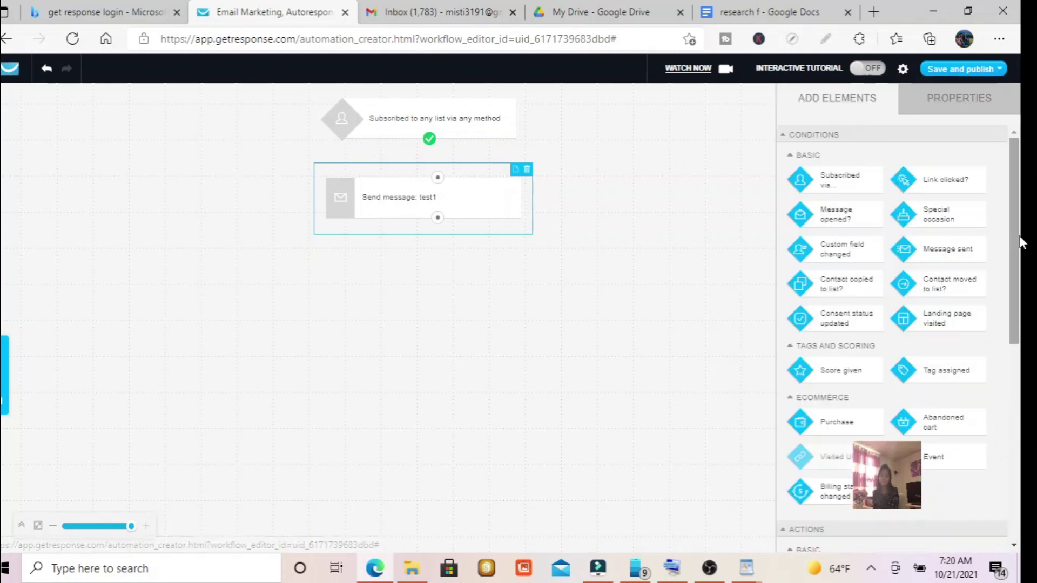
scroll(1013, 213, "down", 5)
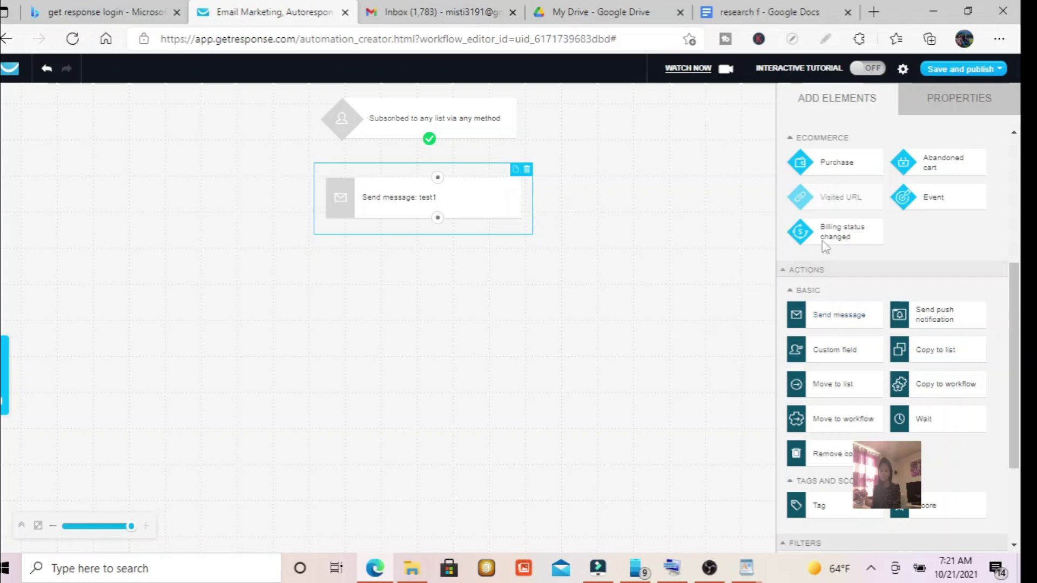
left_click_drag(1018, 306, 1013, 333)
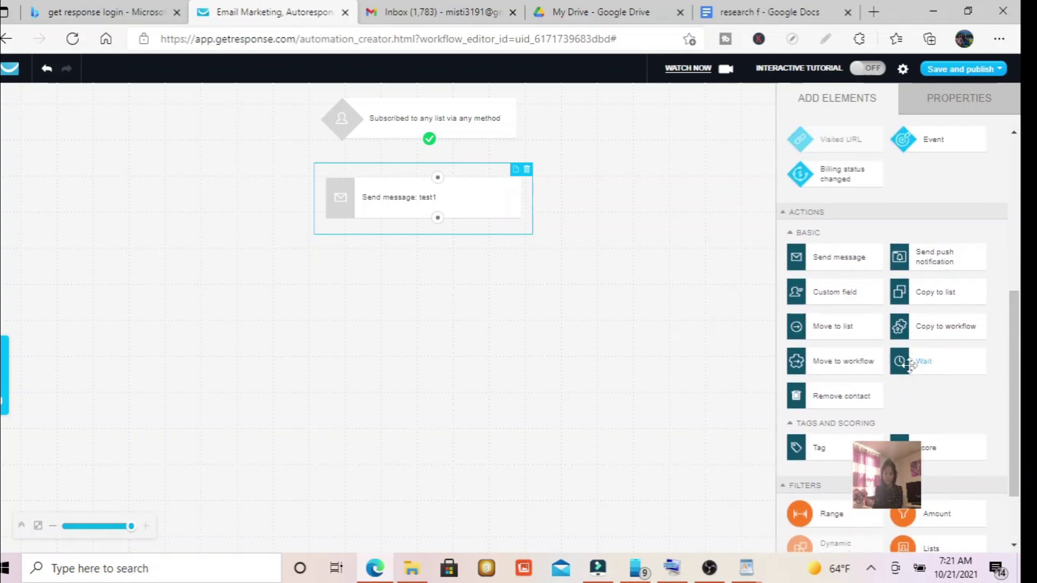
left_click_drag(909, 366, 432, 244)
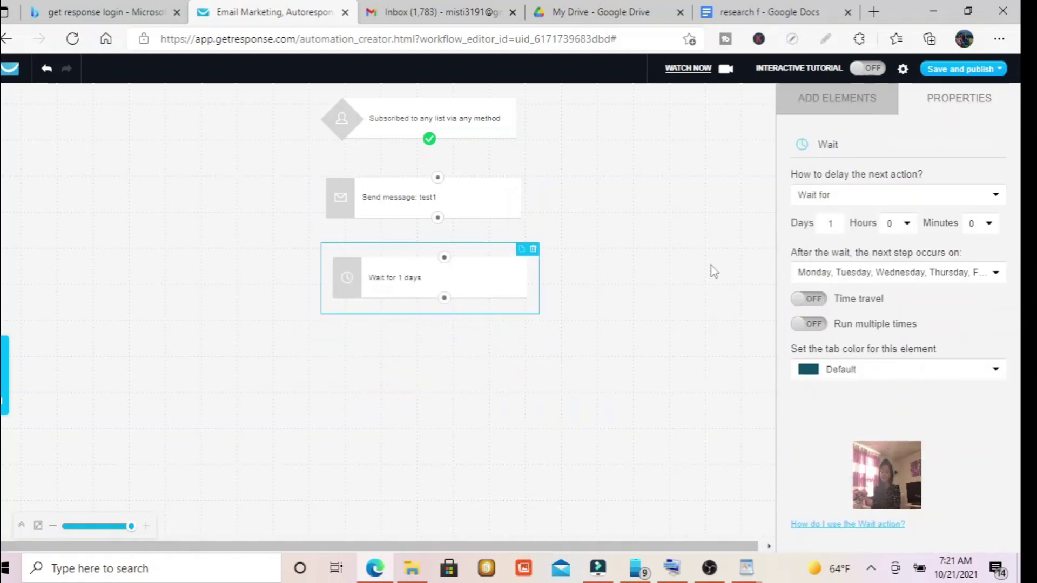
Step: Set the Wait element's delay to 2 days
left_click(837, 222)
key("BackSpace")
type("20")
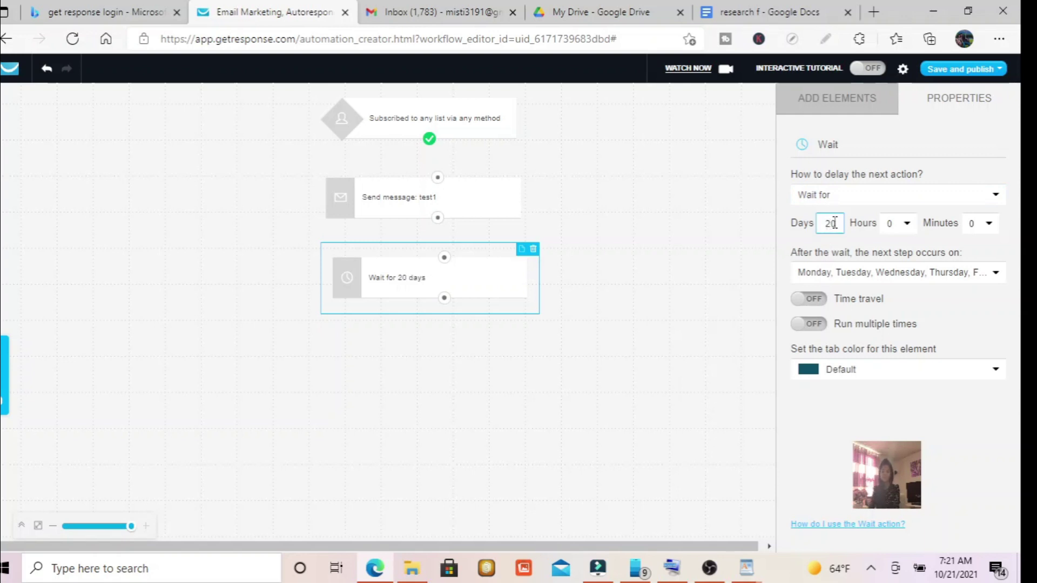
left_click(900, 196)
left_click(841, 211)
left_click(841, 223)
key("BackSpace")
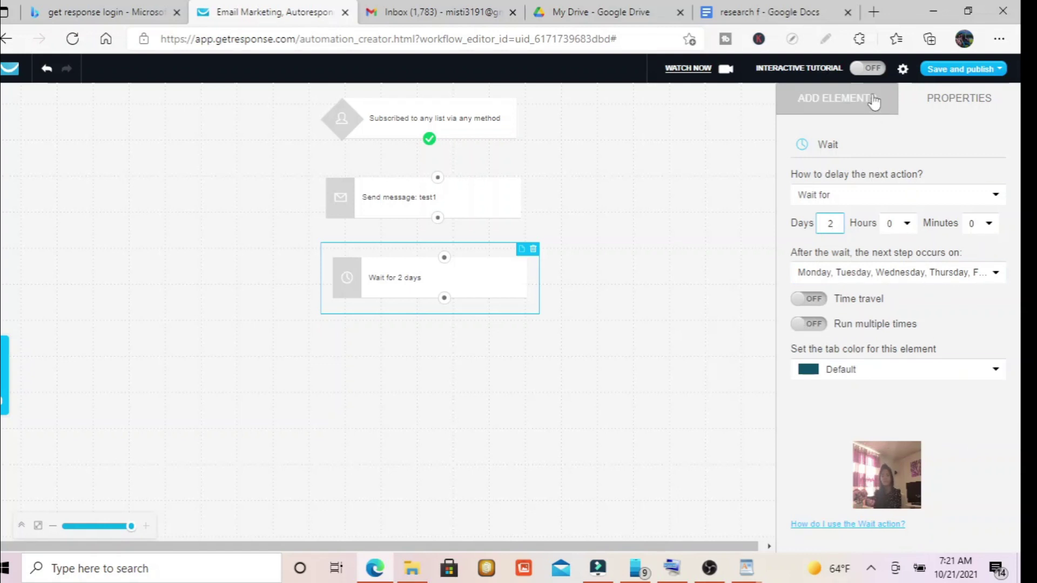
left_click(443, 293)
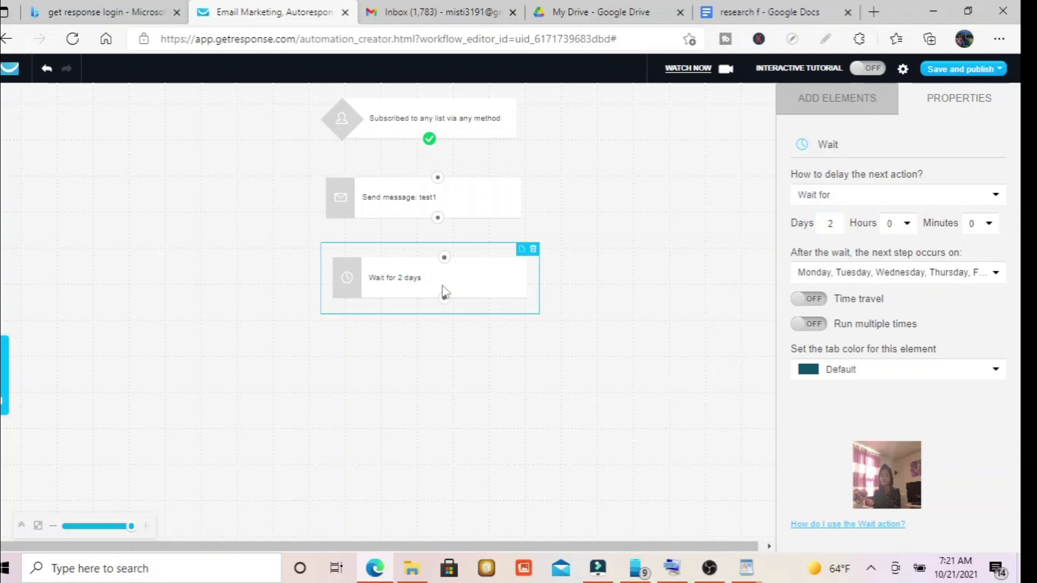
Step: Add a second Send message action below the Wait element
left_click(832, 117)
scroll(1021, 351, "down", 5)
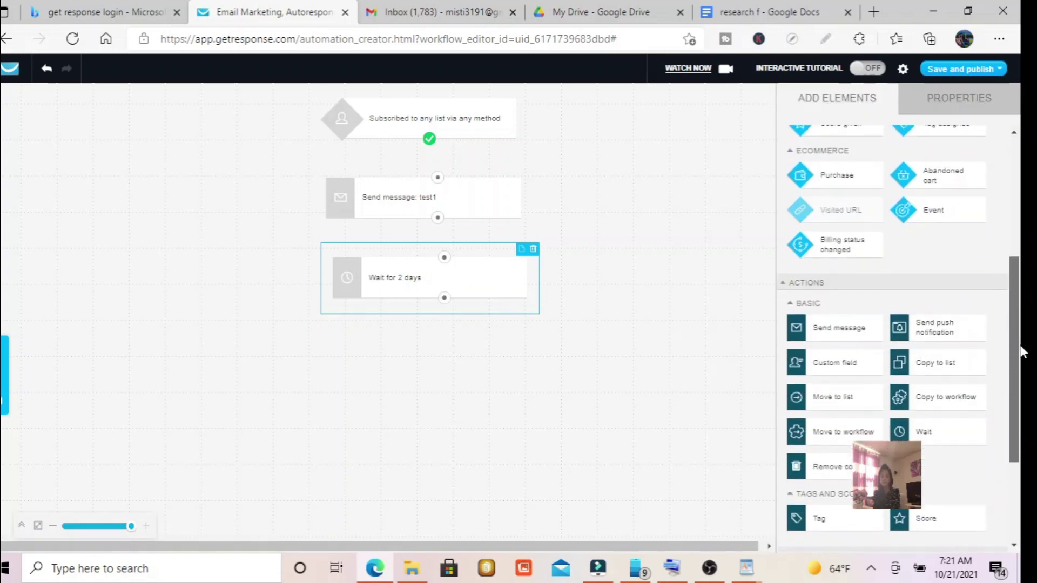
left_click_drag(839, 300, 430, 324)
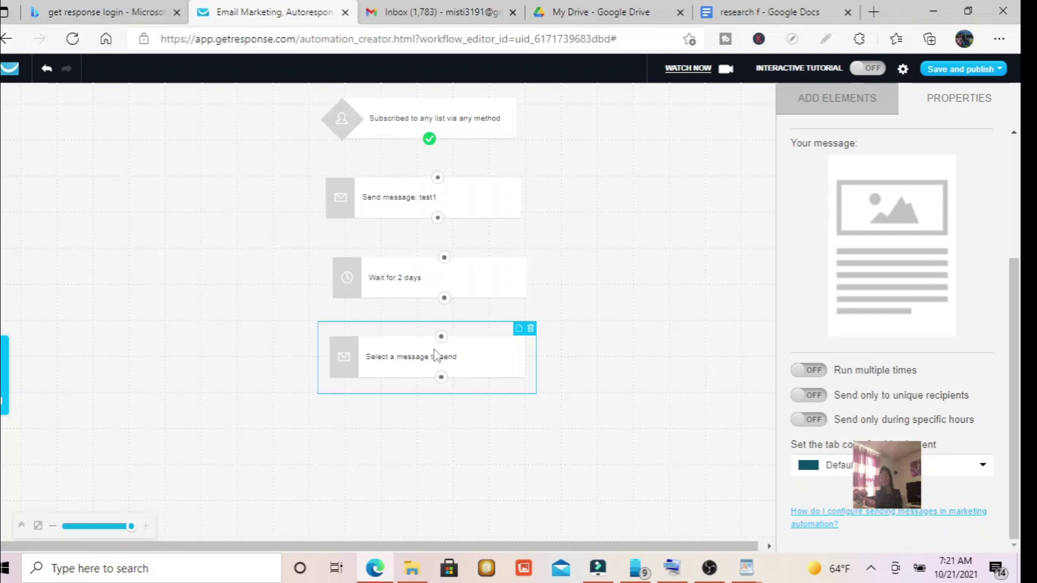
left_click(871, 102)
left_click_drag(1015, 260, 1015, 171)
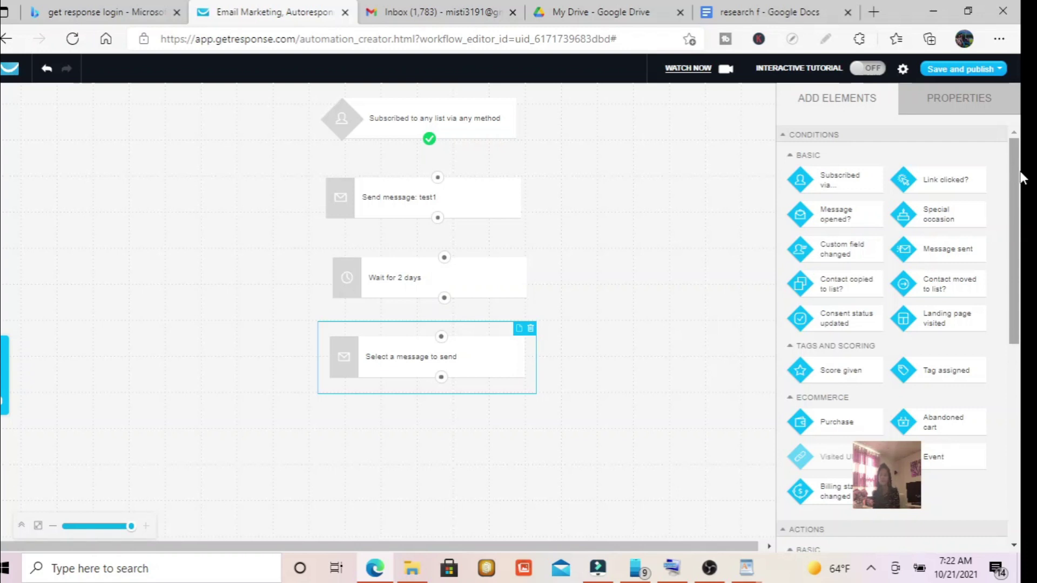
left_click_drag(1020, 174, 1020, 219)
Step: Create a new automation message for the second Send message element and name it "video"
left_click(463, 366)
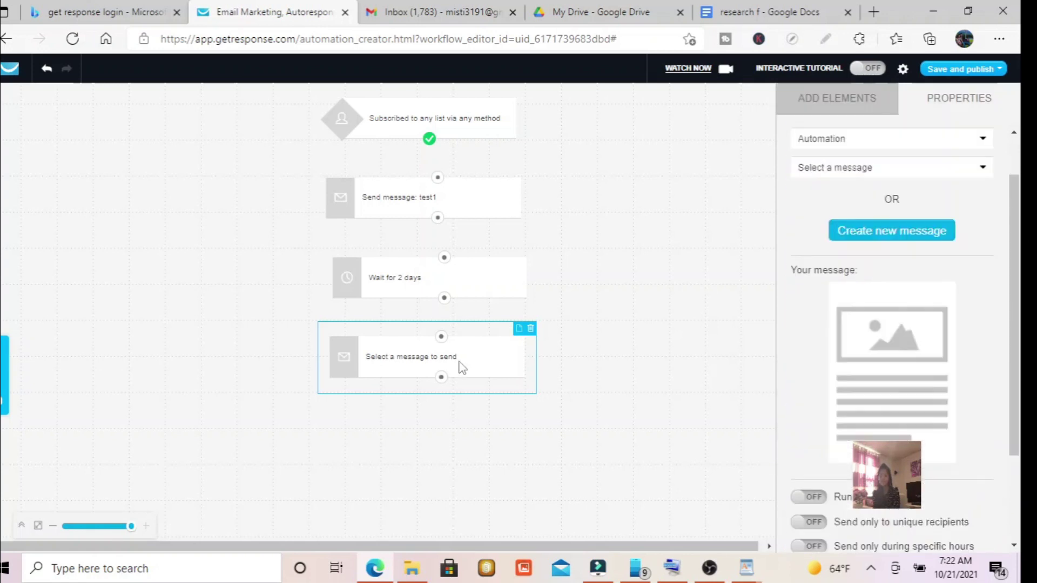
left_click(879, 231)
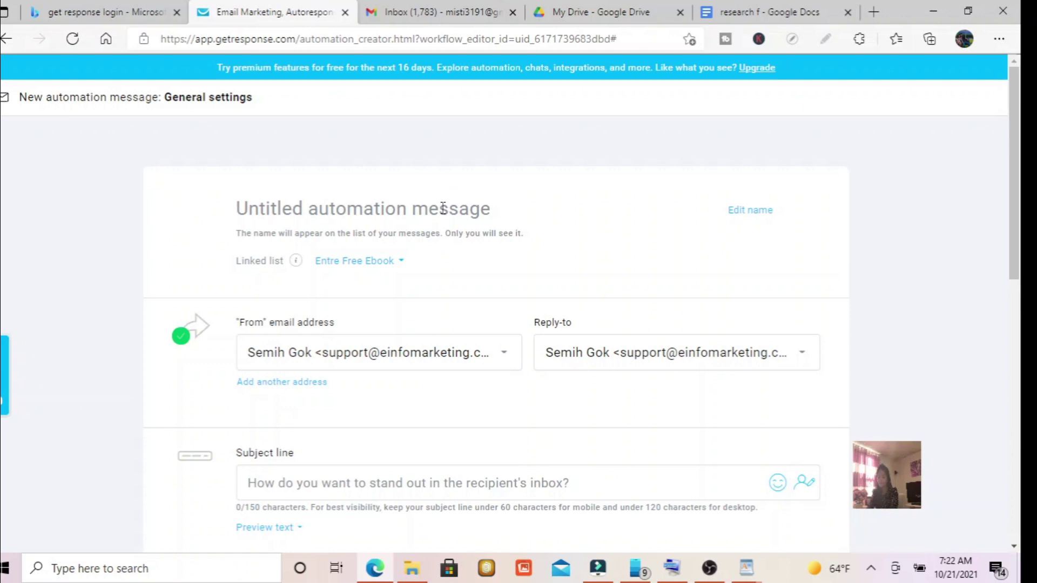
type("video")
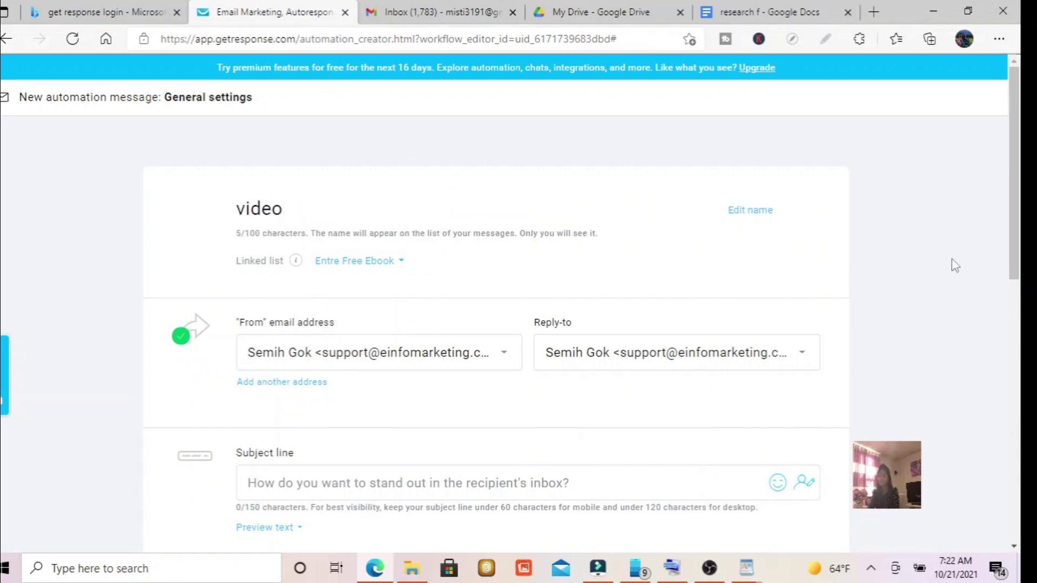
Step: Enter "please watch this video" as the message's subject line
left_click_drag(1016, 195, 1020, 313)
left_click(405, 262)
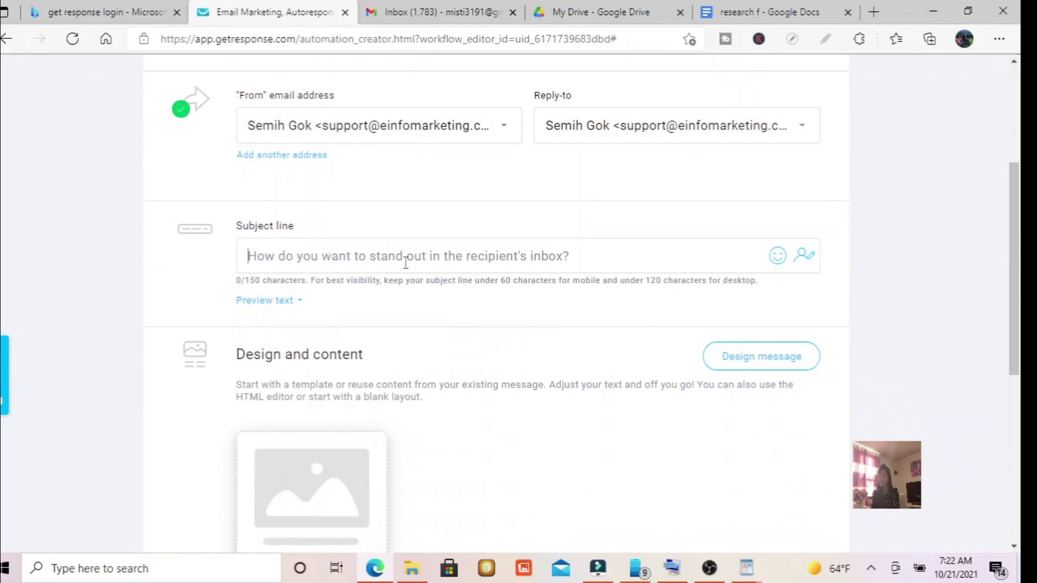
type("p")
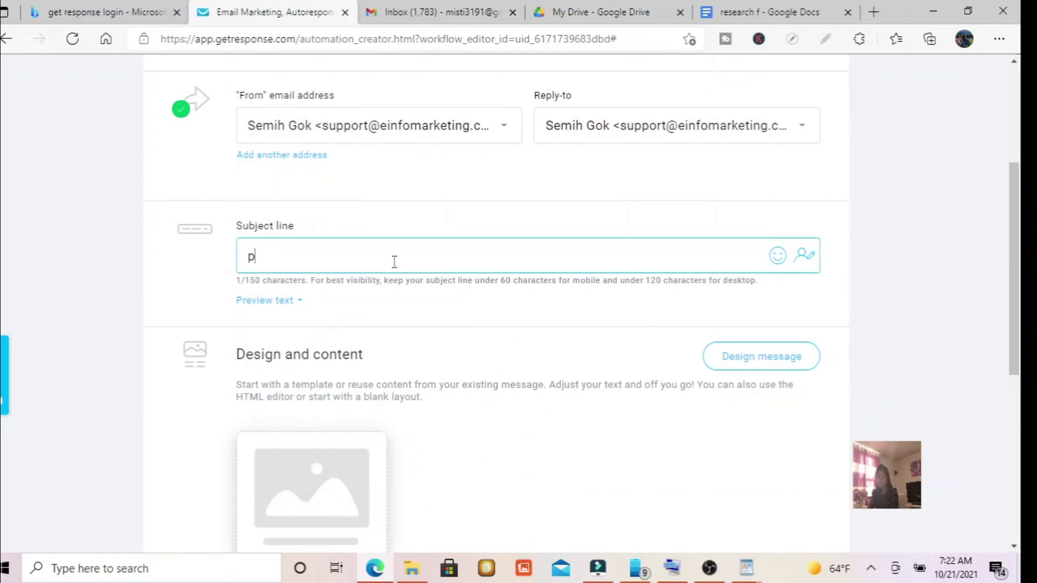
type("lease watch")
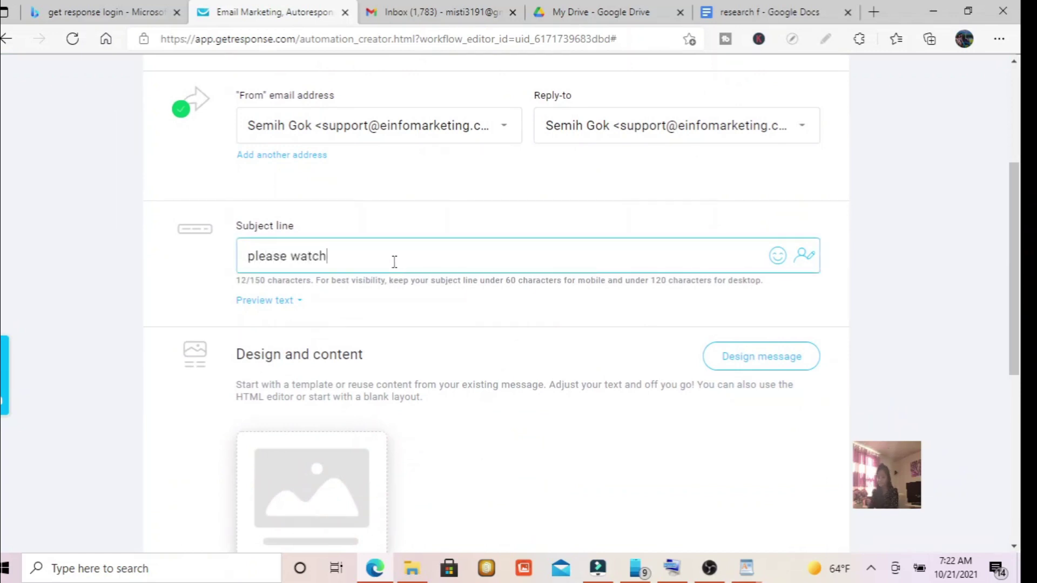
type(" this video")
Step: Add the preview text "that would bring prosper to your life" to the message
left_click(297, 304)
left_click(296, 326)
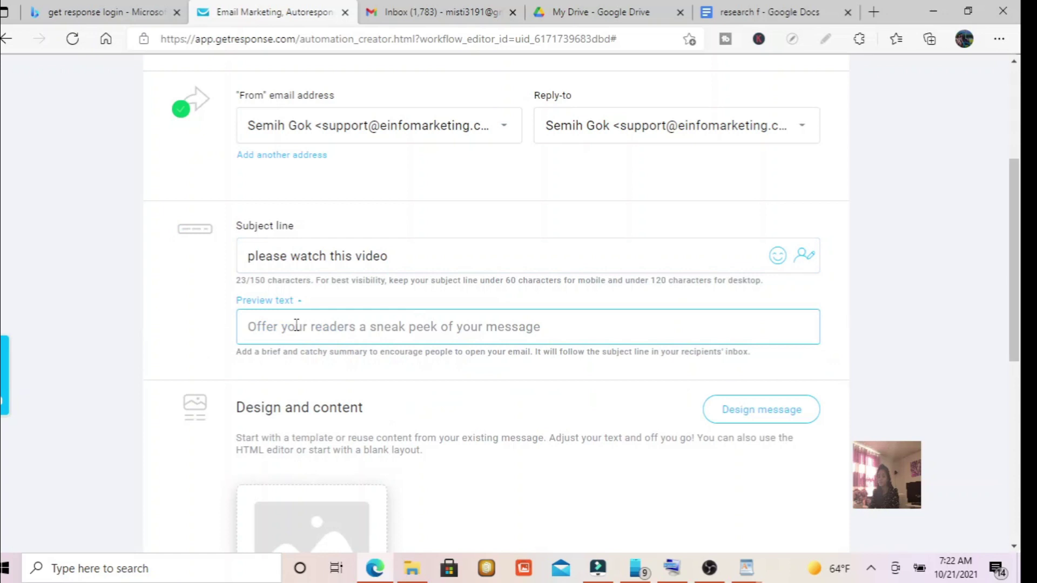
type("tah")
key("BackSpace")
key("BackSpace")
type("hat would ")
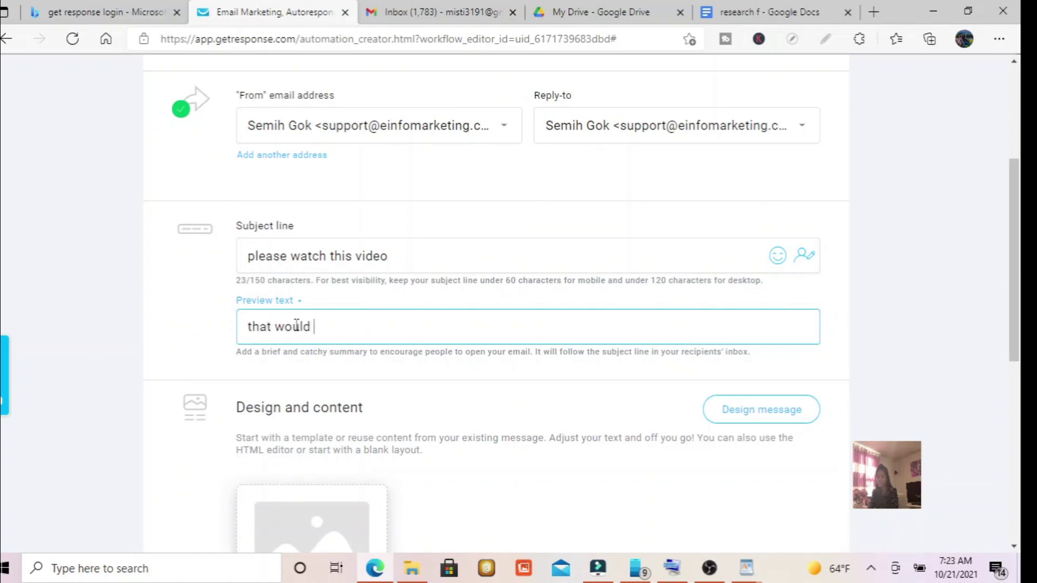
type("bring prope")
key("BackSpace")
type("oer")
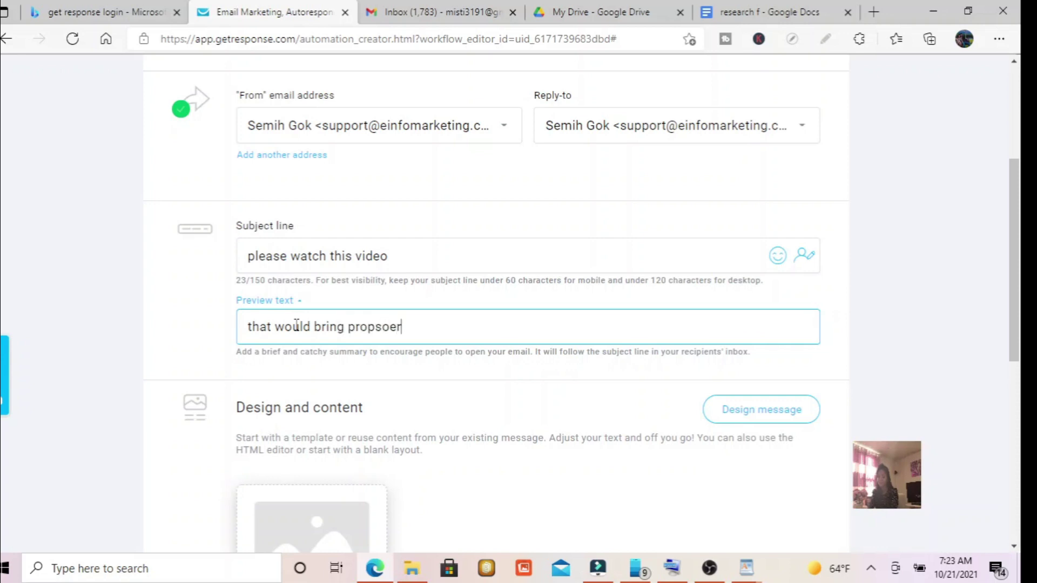
key("BackSpace")
key("BackSpace")
key("BackSpace")
type("er to your life")
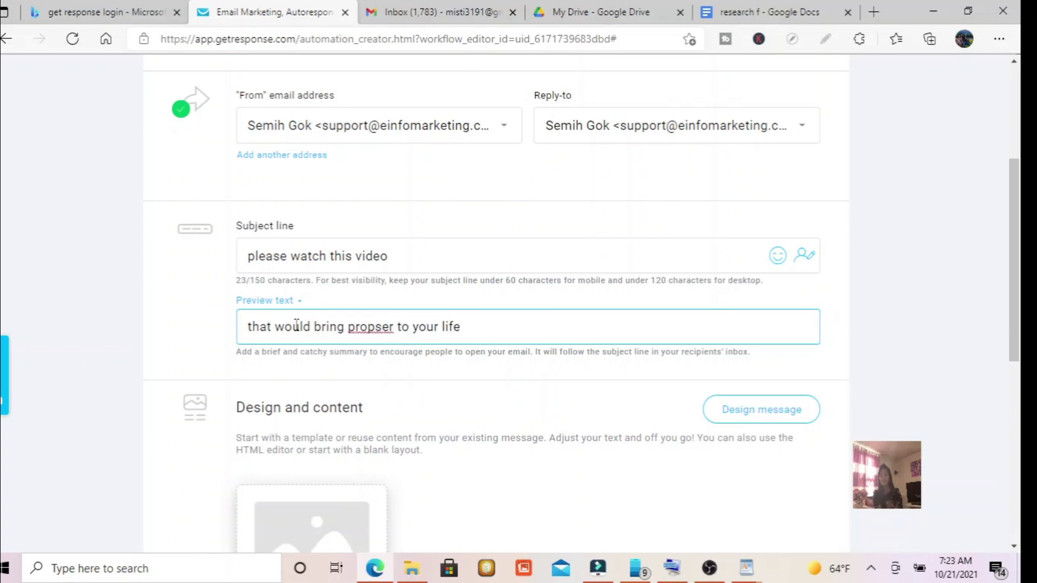
left_click(368, 326)
type("s")
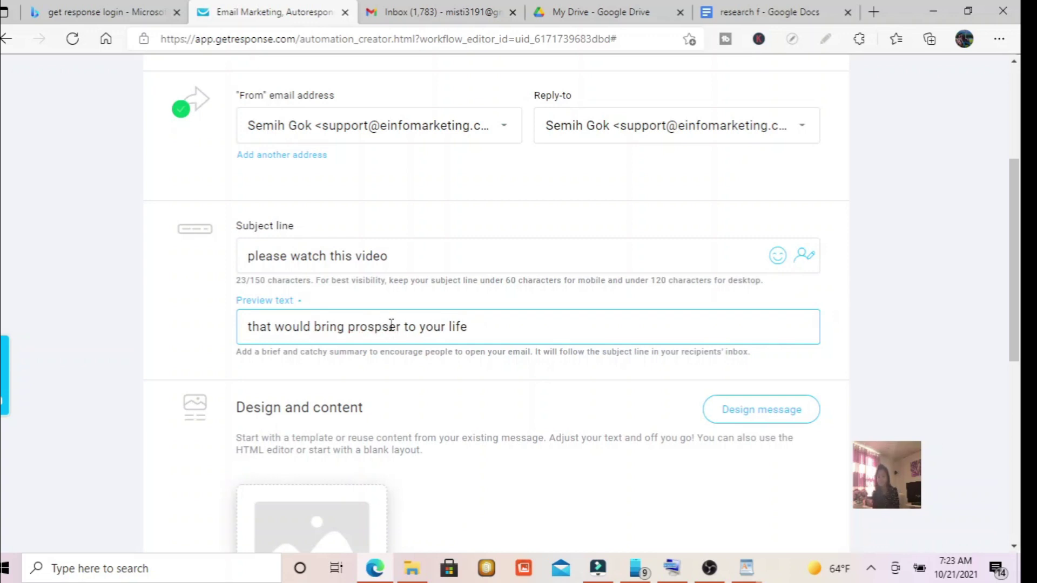
left_click(389, 327)
key("BackSpace")
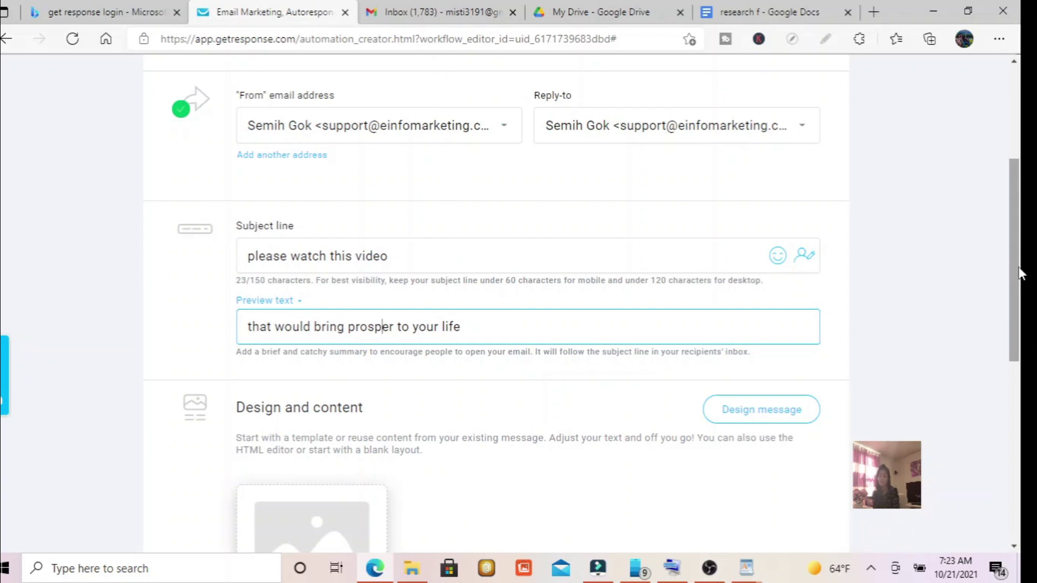
Step: Start designing the message from the empty Blank template and add a Text block to its body
scroll(1019, 307, "down", 2)
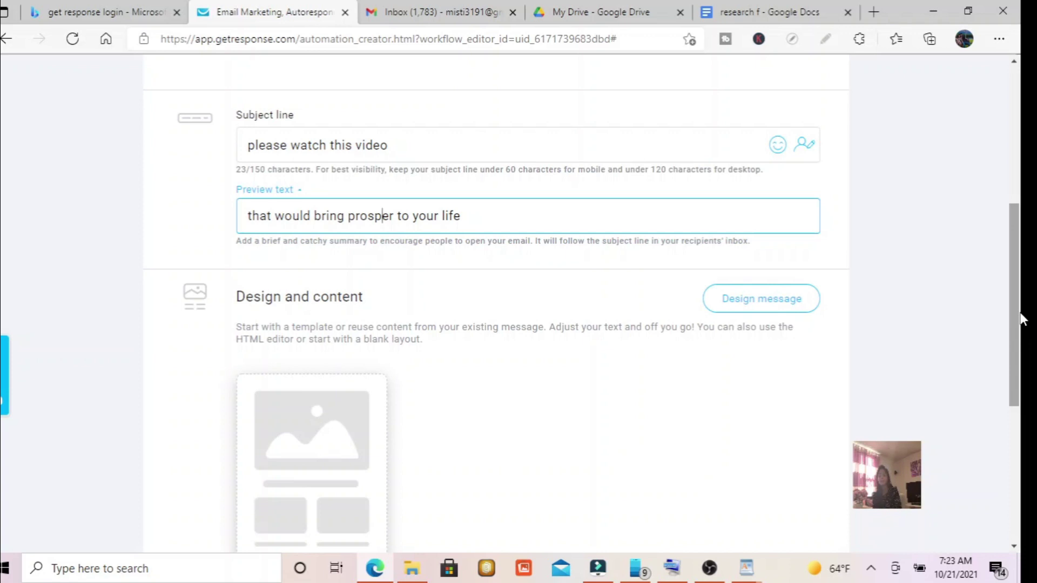
left_click(765, 302)
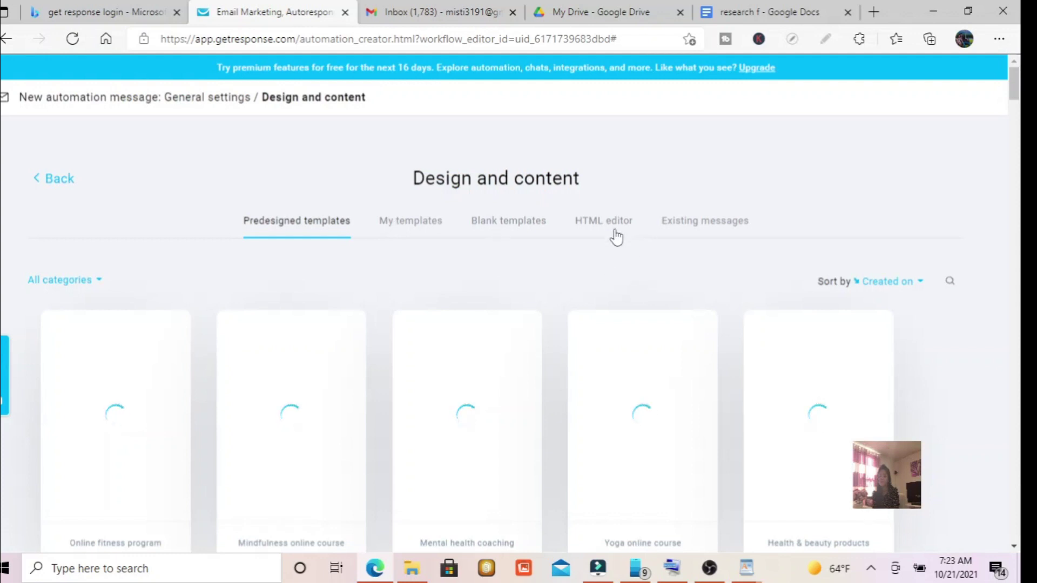
left_click(514, 219)
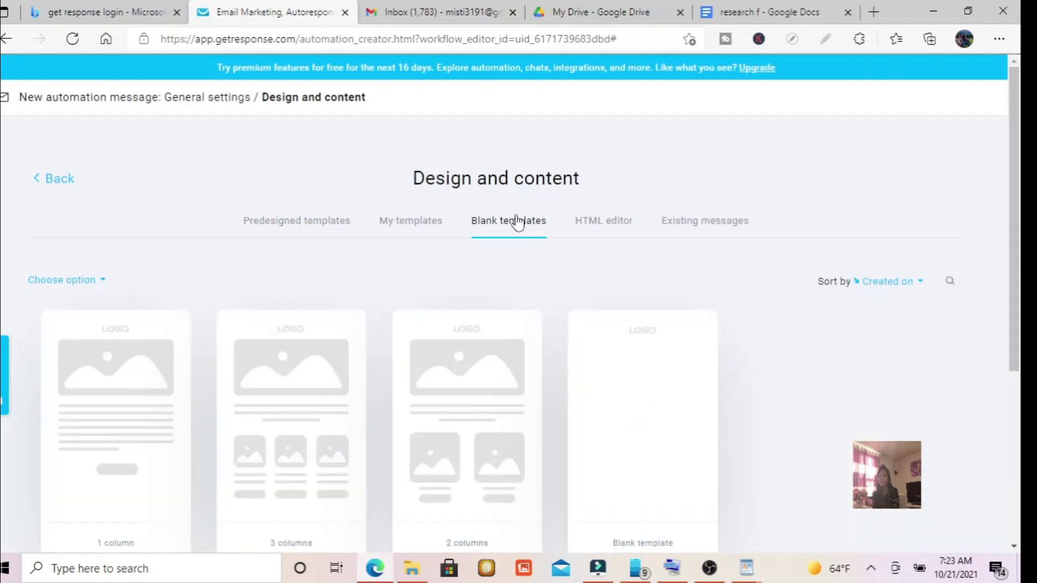
mouse_move(1015, 209)
left_mouse_down()
mouse_move(1014, 235)
mouse_move(1023, 208)
left_mouse_up()
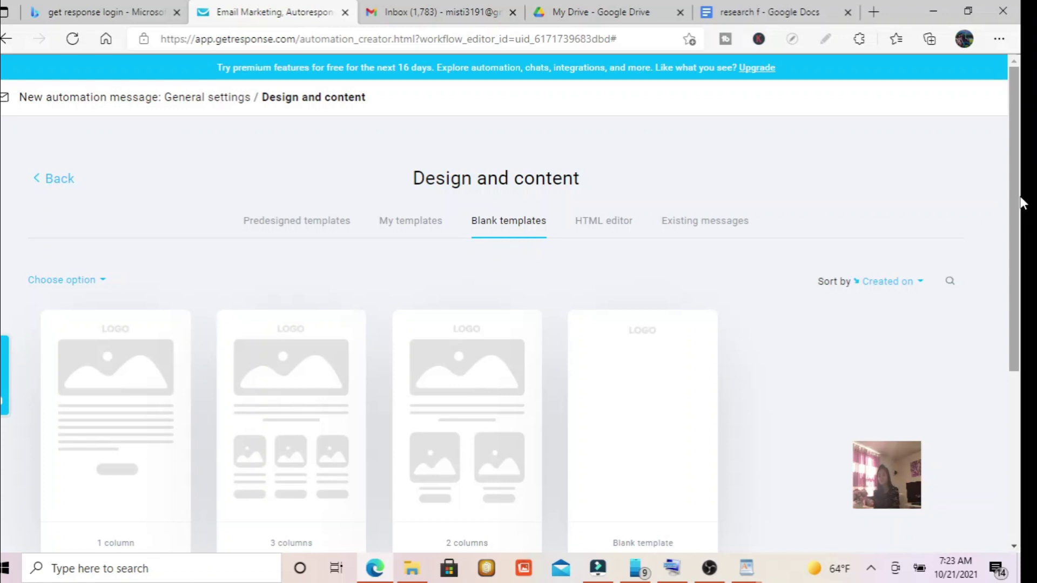
left_click_drag(1016, 204, 1008, 285)
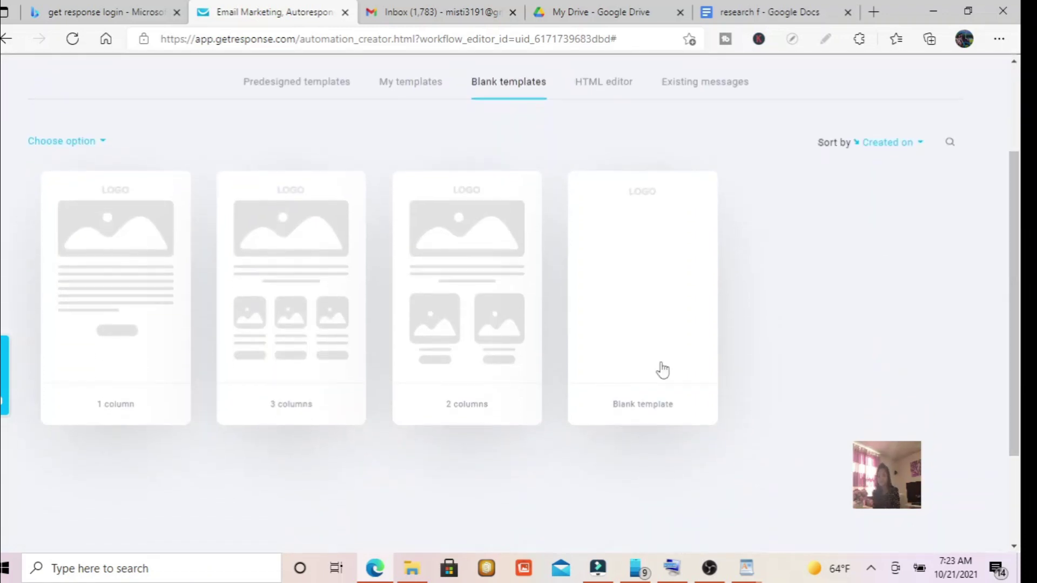
mouse_move(647, 319)
left_click(642, 300)
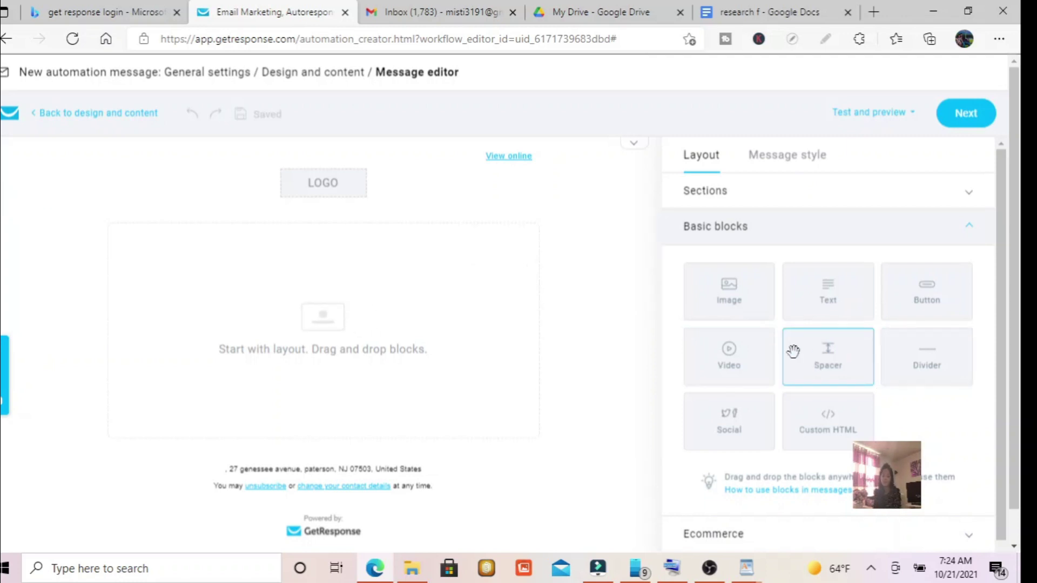
left_click_drag(846, 301, 345, 354)
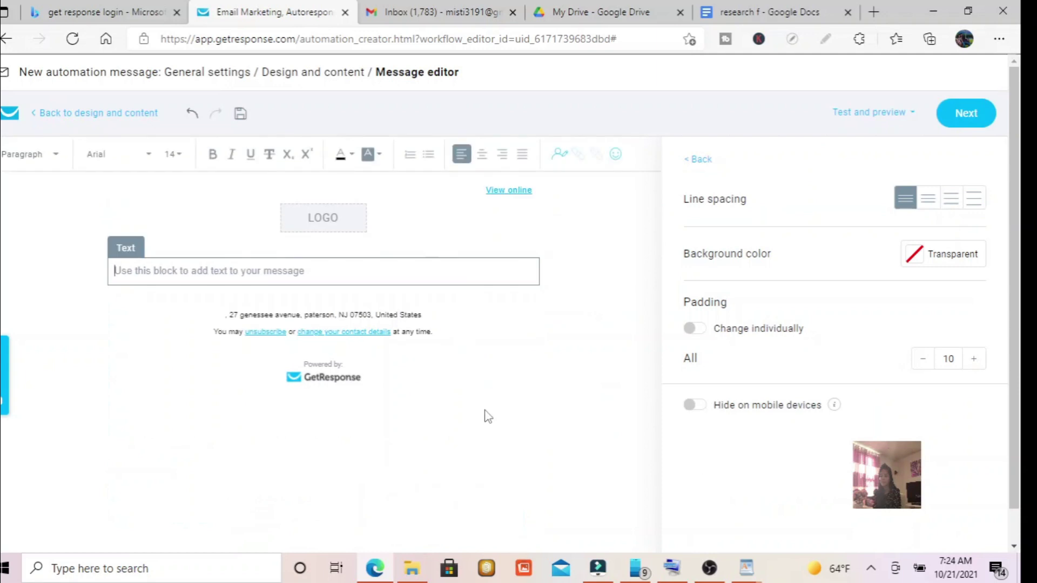
Step: Switch to WordPad and copy the paragraph starting "ENTRE Institute Review – Is It Worth to Buy?" from entre.rtf
left_click(412, 568)
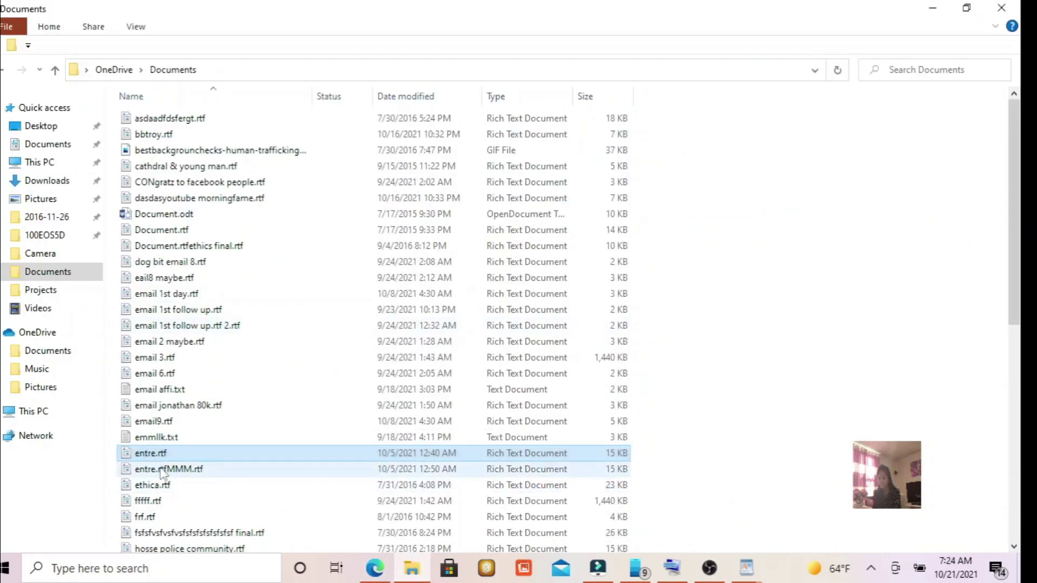
double_click(162, 470)
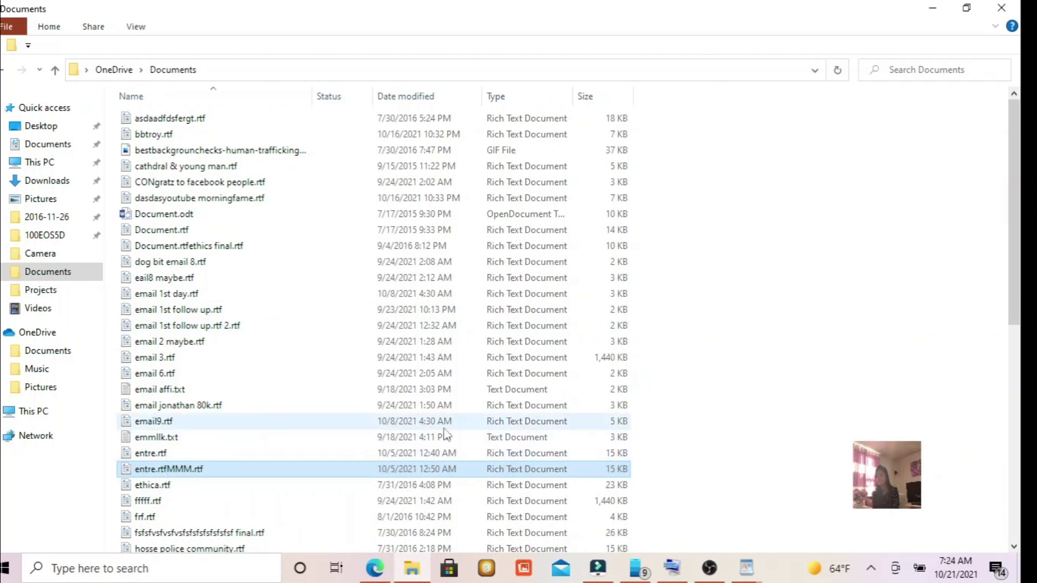
mouse_move(747, 570)
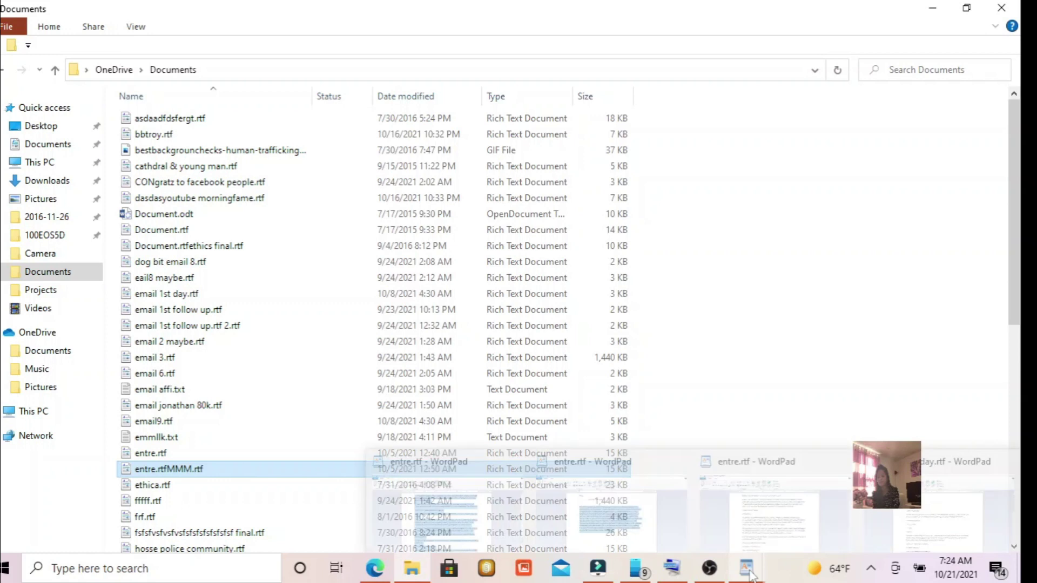
left_click(576, 497)
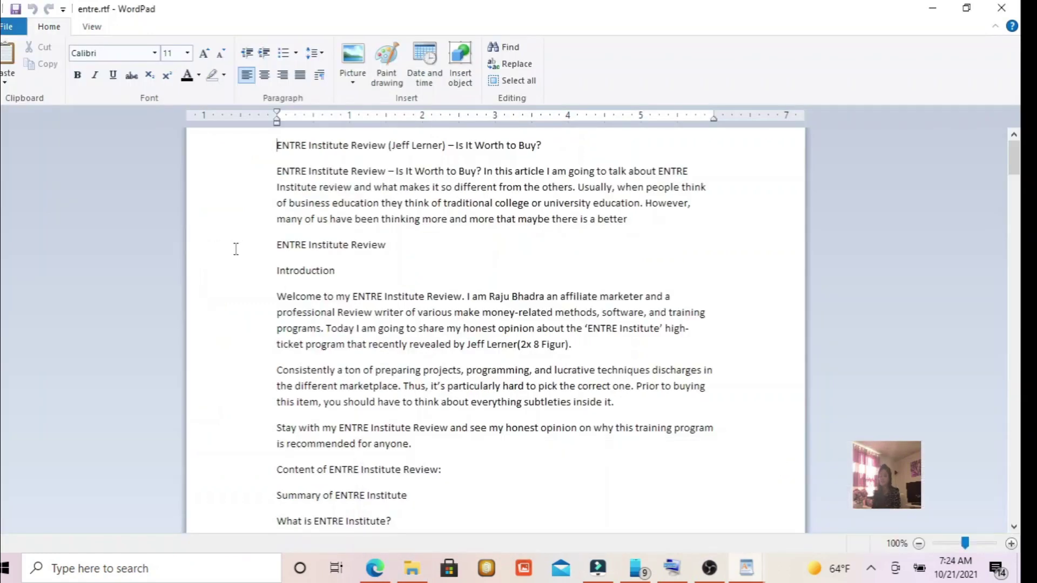
left_click_drag(273, 171, 319, 198)
left_click(254, 190)
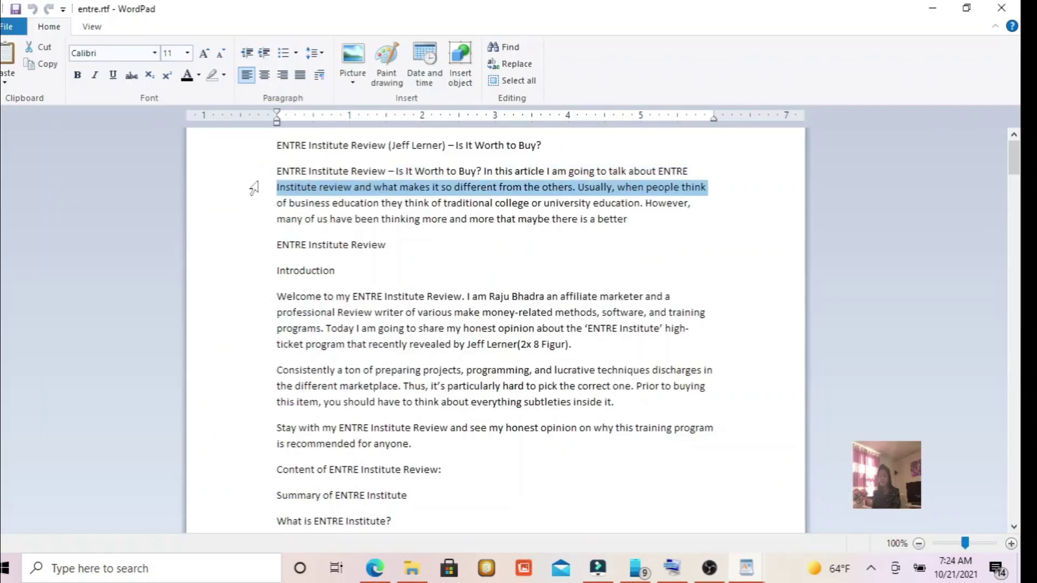
left_click_drag(266, 171, 416, 209)
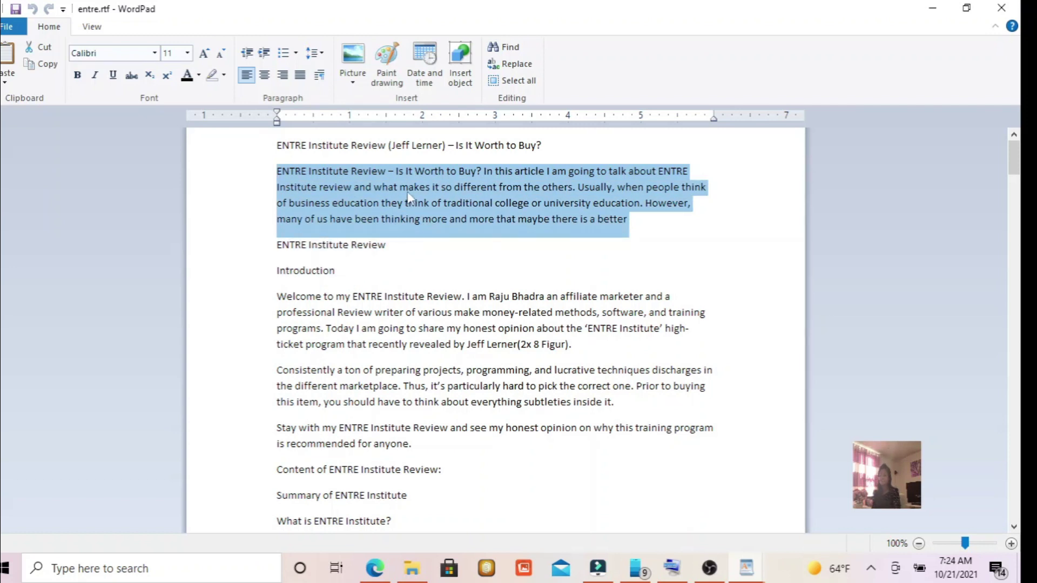
right_click(408, 193)
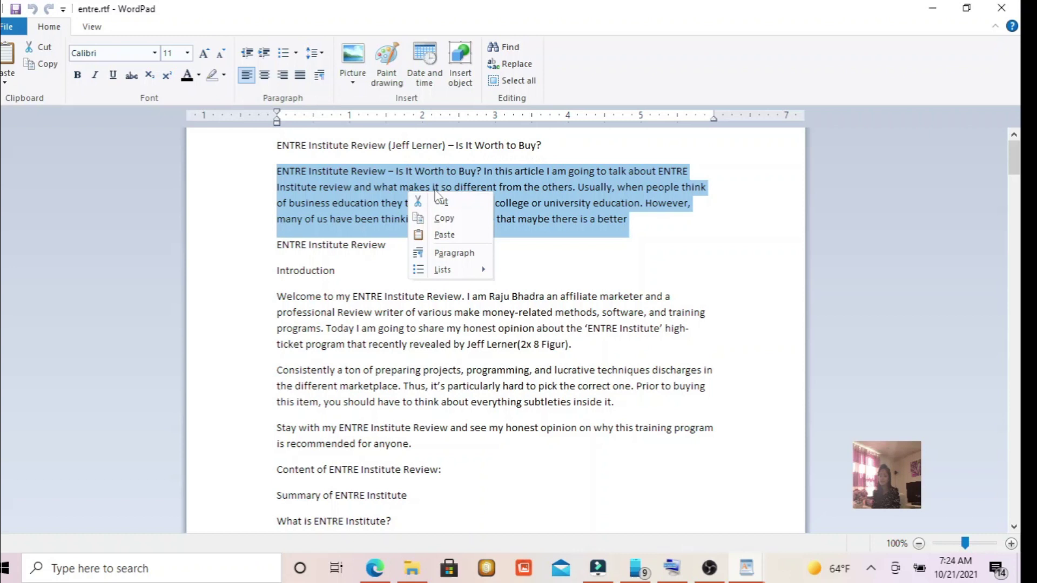
left_click(442, 219)
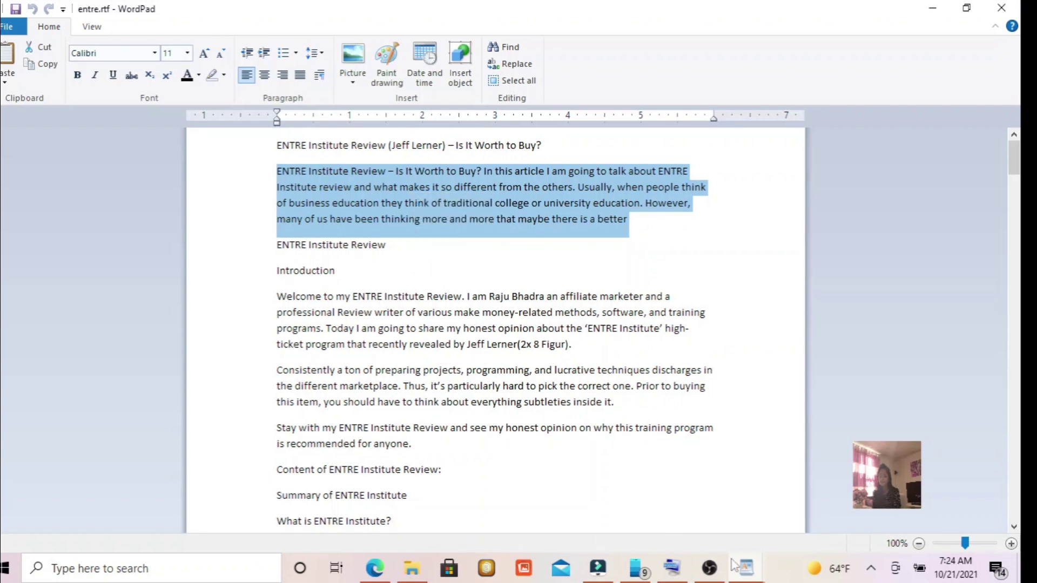
Step: Look through the other open WordPad documents, including email 1st day.rtf and entre.rtfMMM.rtf, for suitable email text
left_click(378, 571)
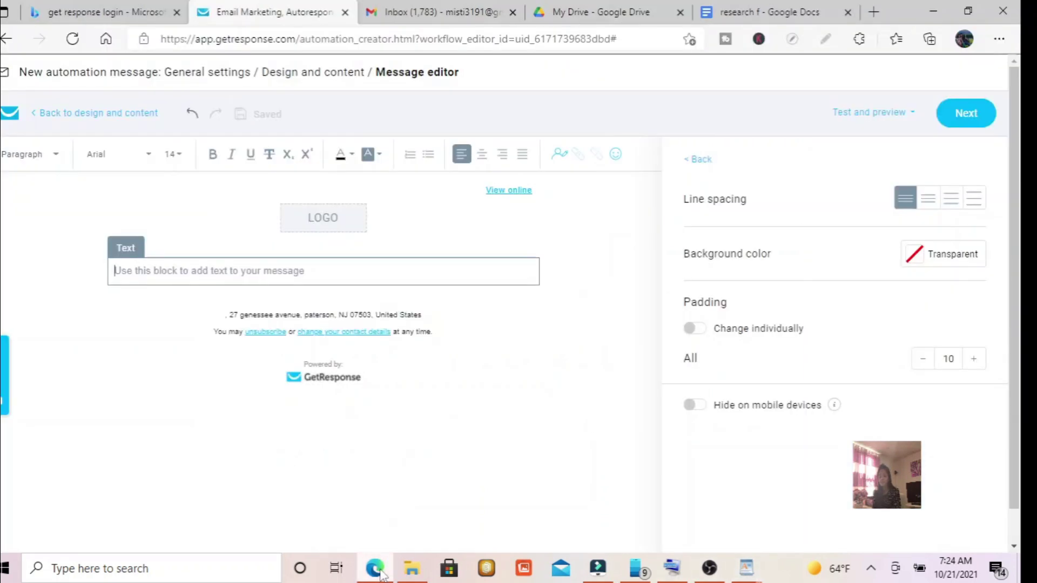
mouse_move(746, 569)
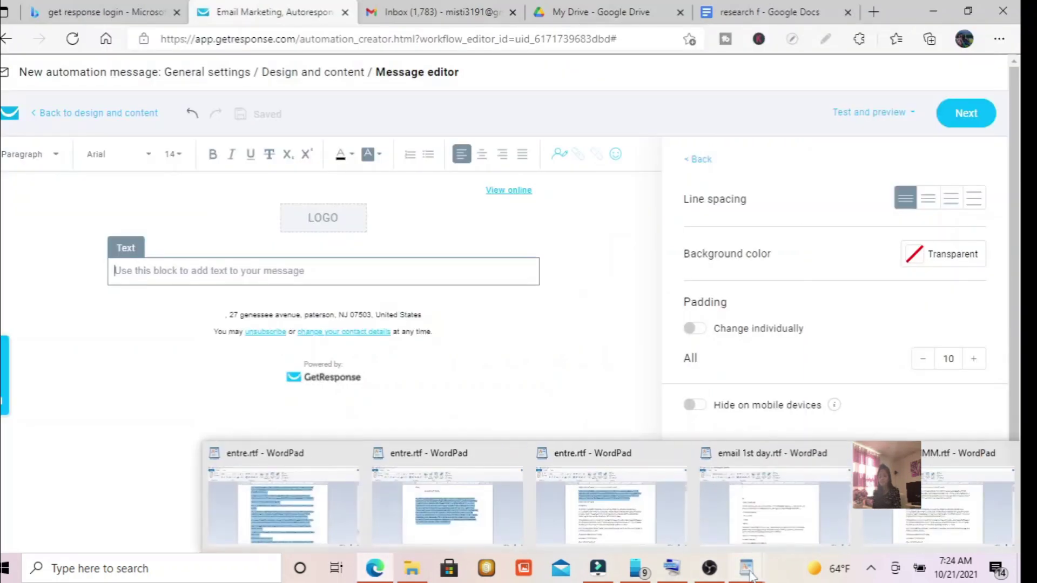
left_click(749, 488)
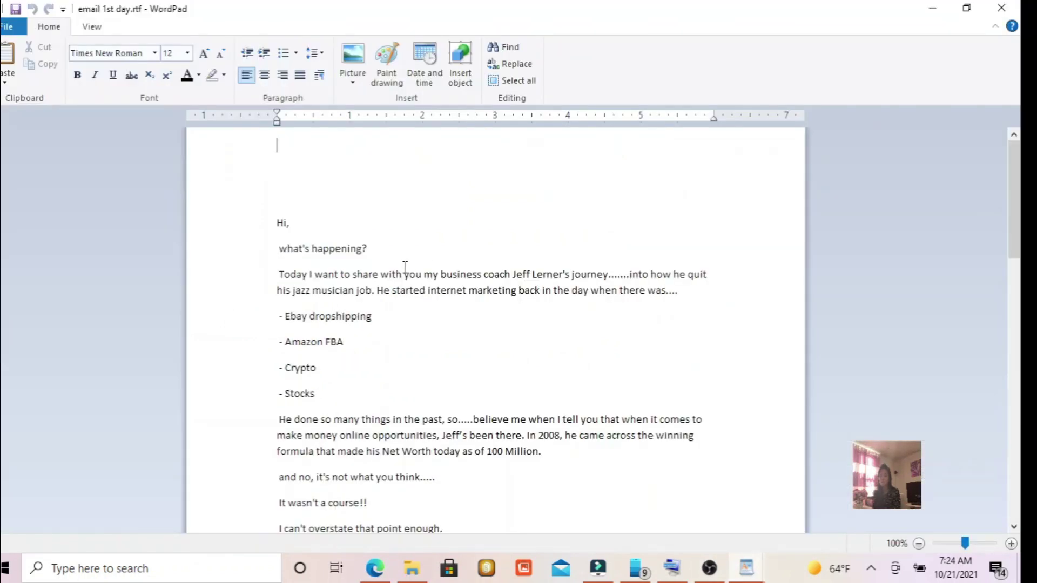
left_click(745, 572)
left_click(932, 484)
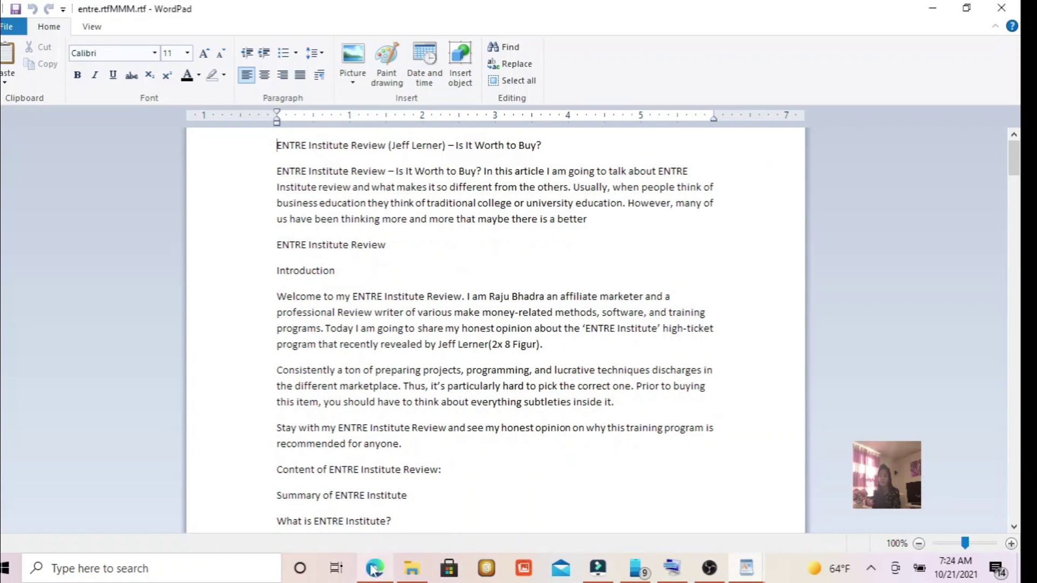
mouse_move(745, 567)
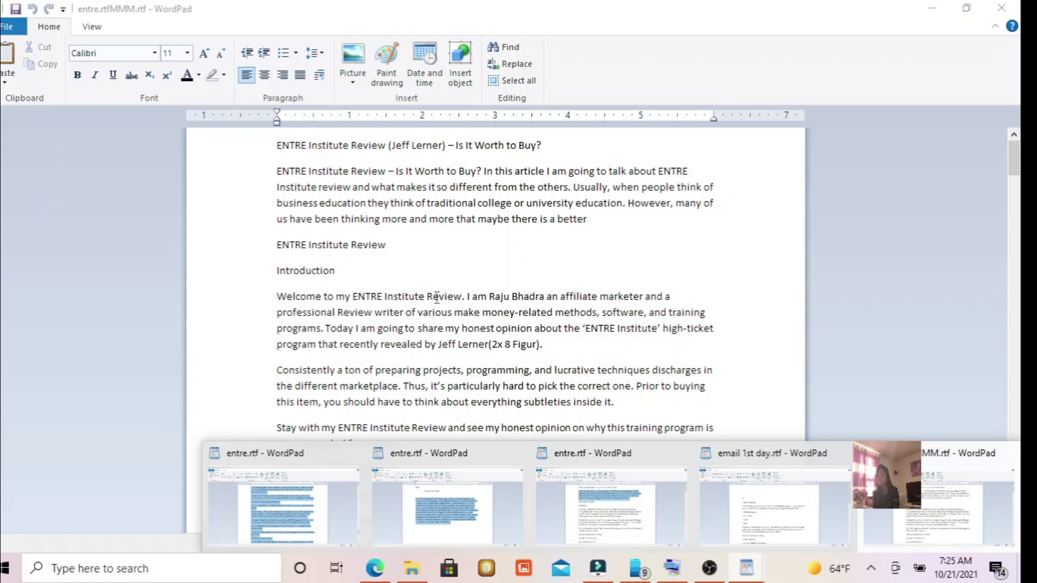
mouse_move(303, 468)
left_click(294, 476)
left_click(375, 568)
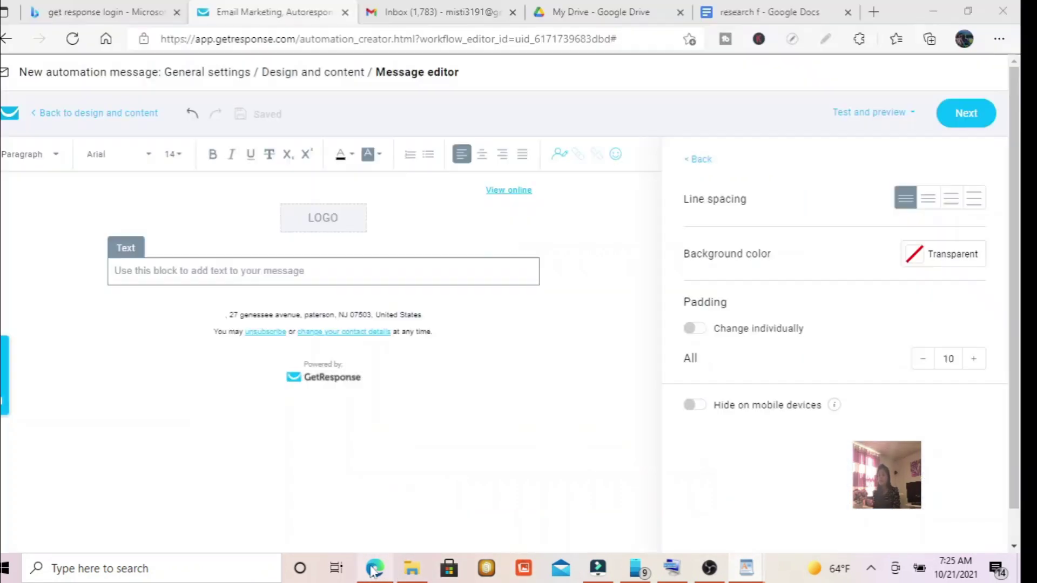
left_click(378, 573)
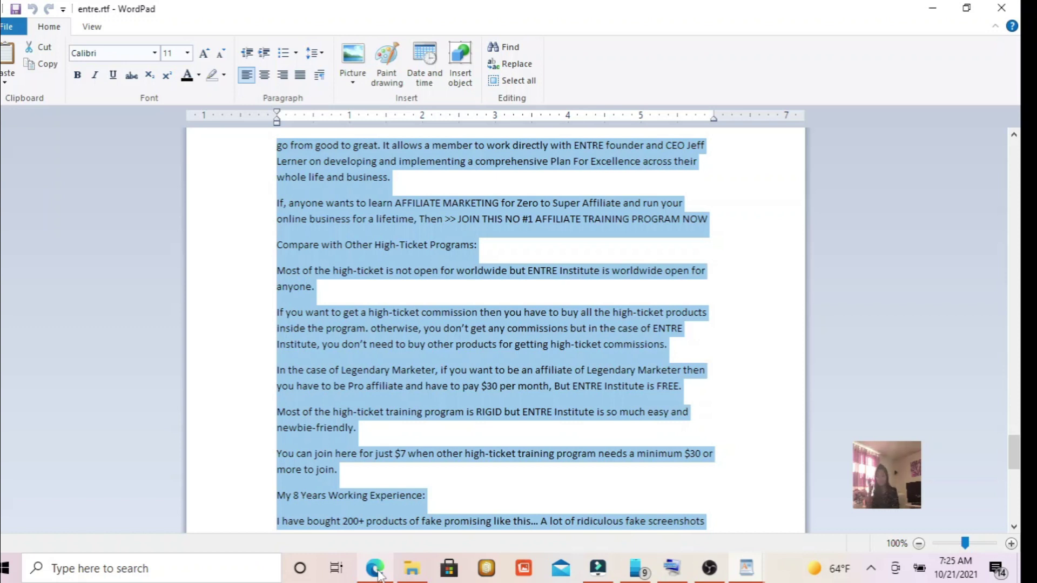
Step: Copy the selected introductory paragraph of entre.rtf again and paste it into the message's Text block, adding two line breaks after it
left_click(751, 571)
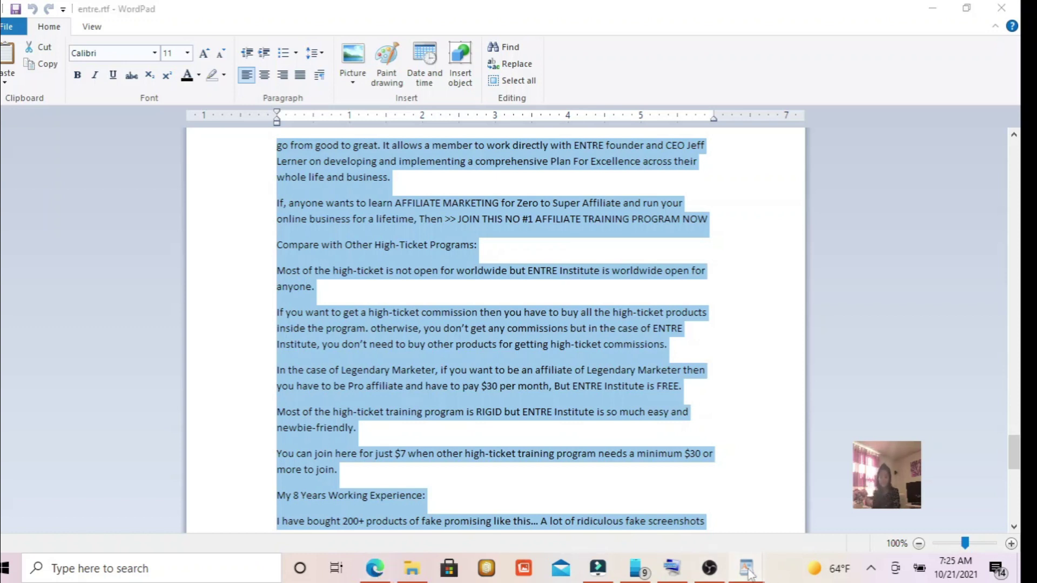
left_click(621, 467)
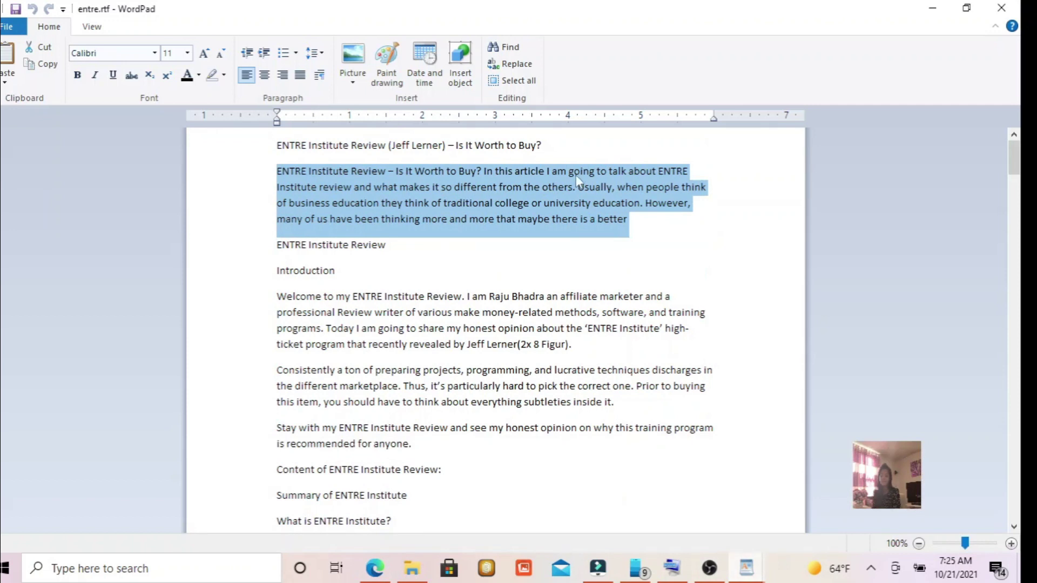
right_click(531, 198)
left_click(565, 222)
key("alt+Tab")
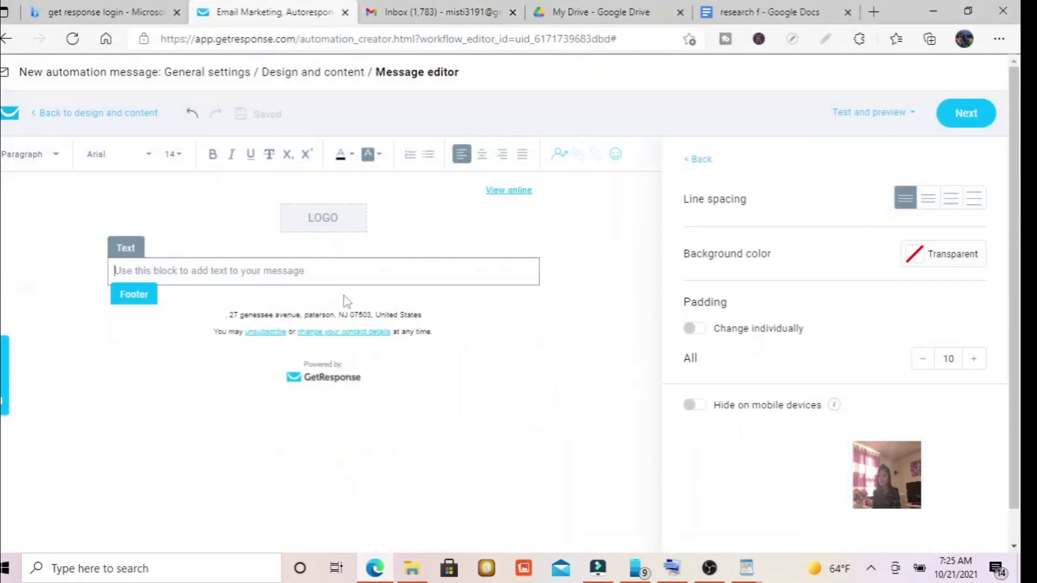
left_click(334, 267)
right_click(334, 268)
left_click(353, 276)
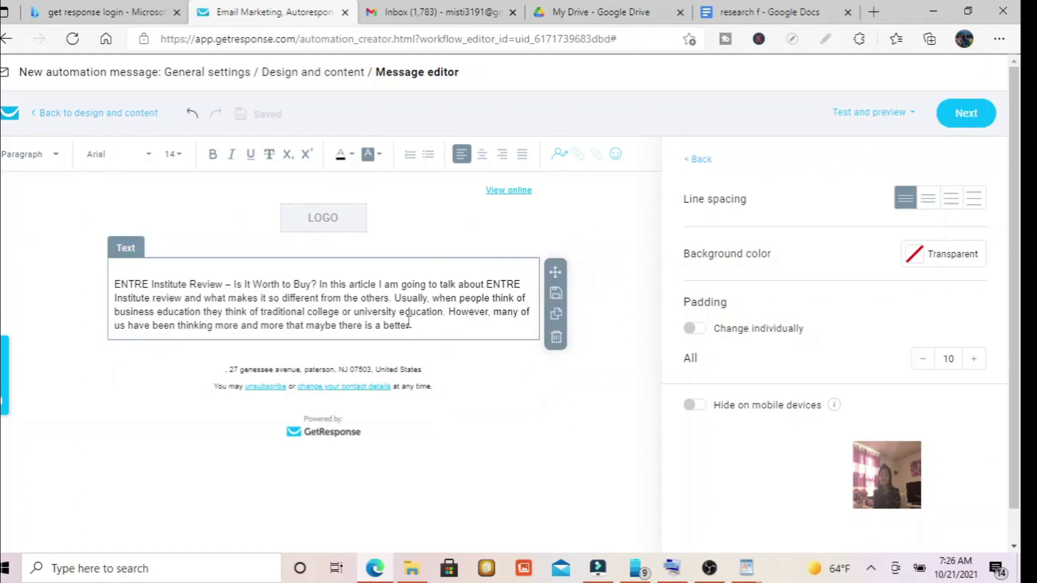
key("Return")
key("Return")
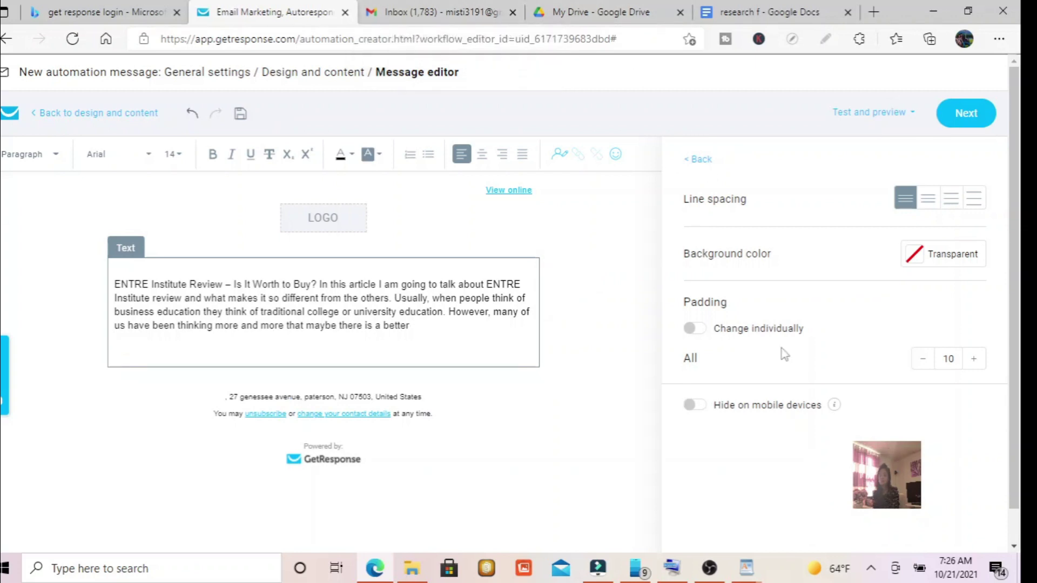
Step: Add a Video block below the text paragraph in the message
left_click(701, 159)
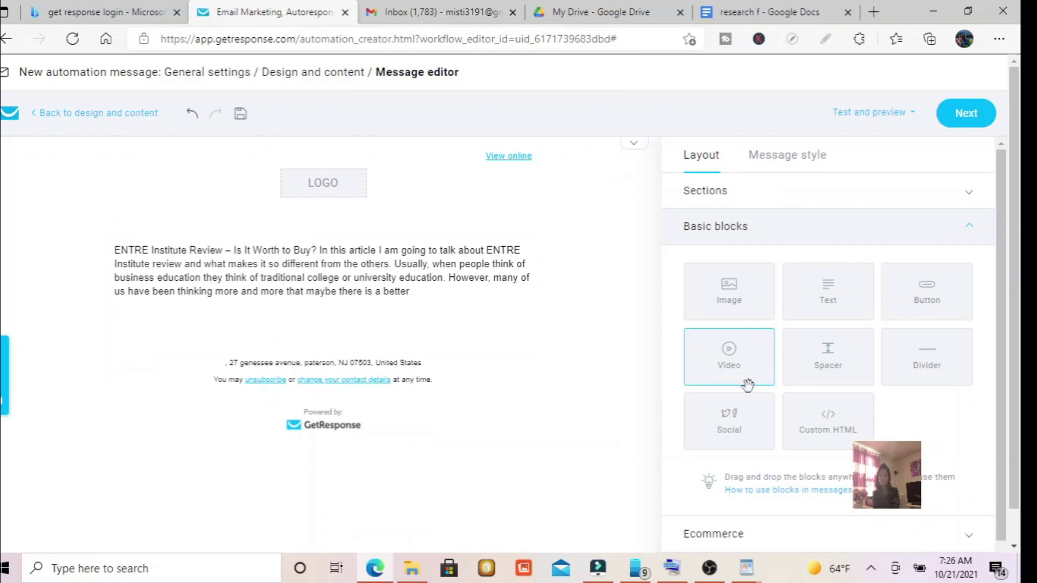
left_click_drag(732, 370, 320, 317)
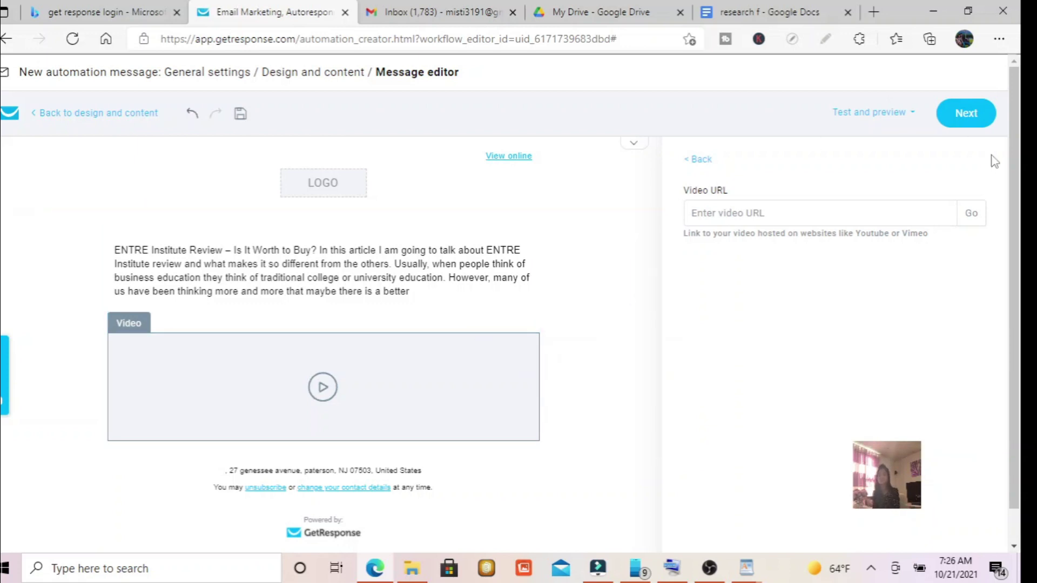
Step: Save the message design and finish the "video" automation message so it is ready in the workflow
left_click(967, 124)
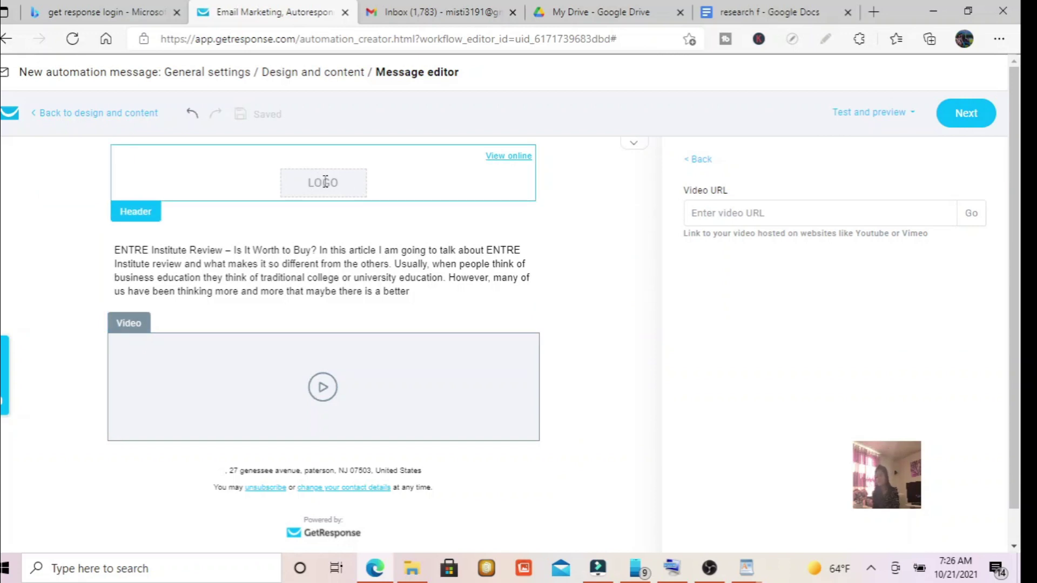
left_click(959, 119)
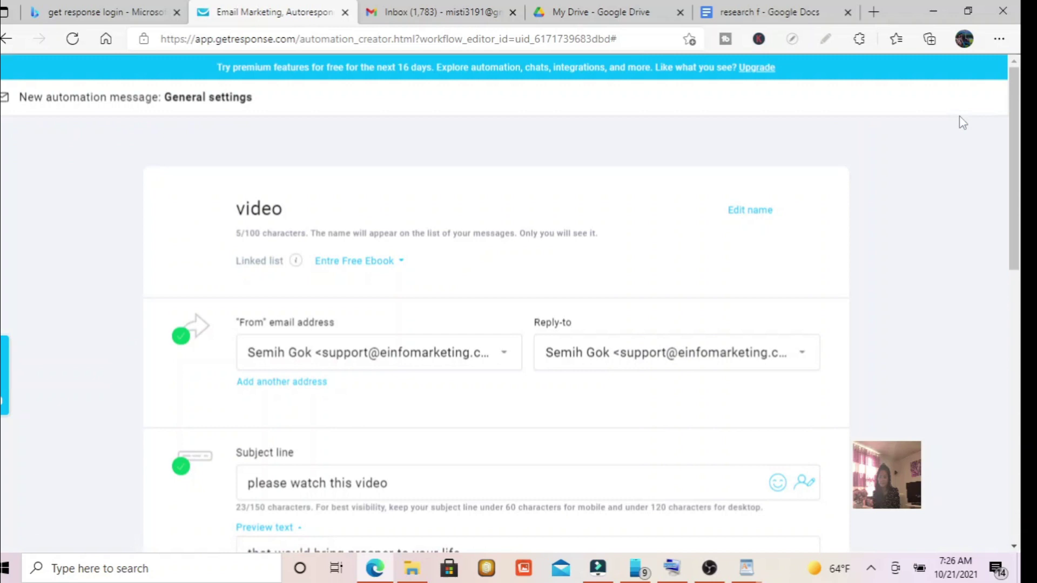
left_click_drag(1014, 197, 1016, 466)
left_click(787, 469)
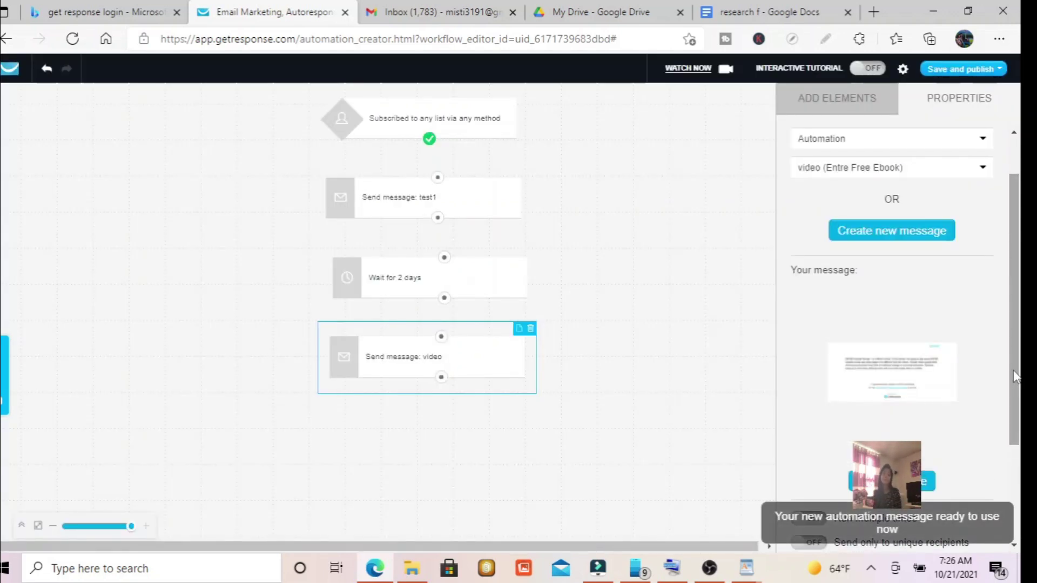
Step: Add a Wait element below the "Send message: video" element in the workflow
left_click_drag(1016, 374, 1021, 344)
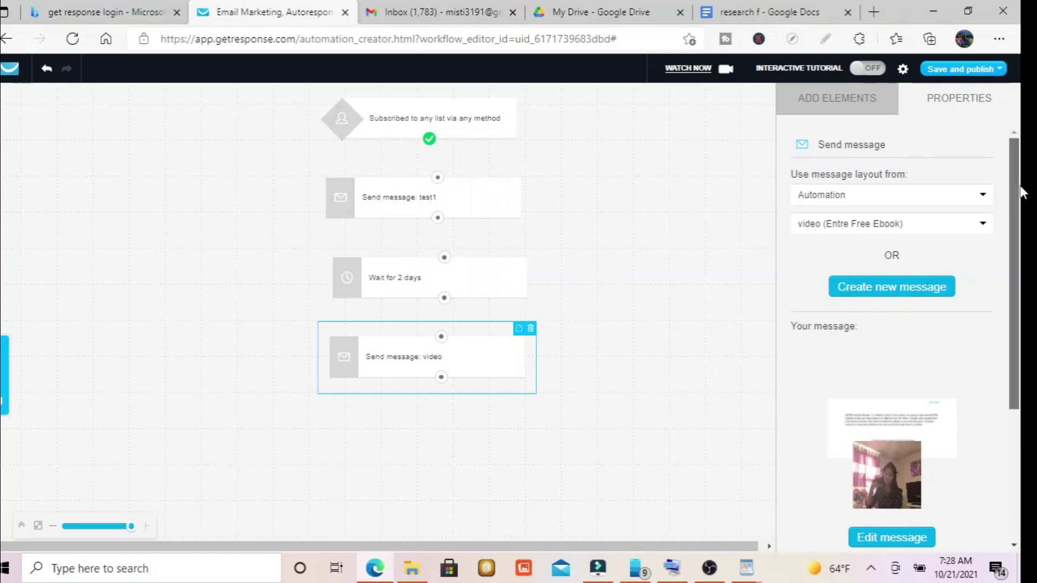
left_click_drag(1020, 199, 1019, 158)
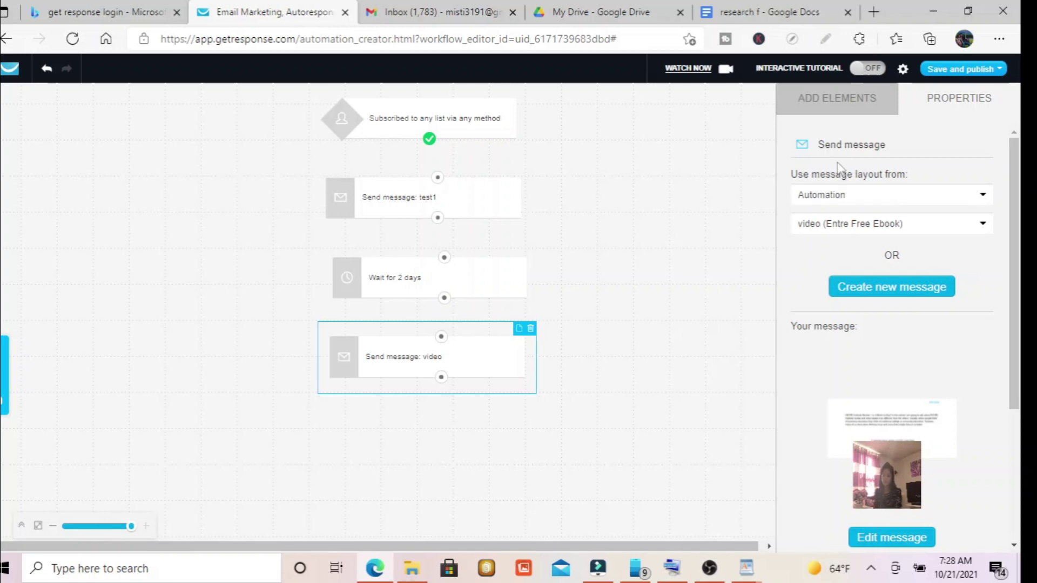
left_click(835, 108)
left_click_drag(1013, 284, 1013, 436)
left_click_drag(923, 312, 423, 401)
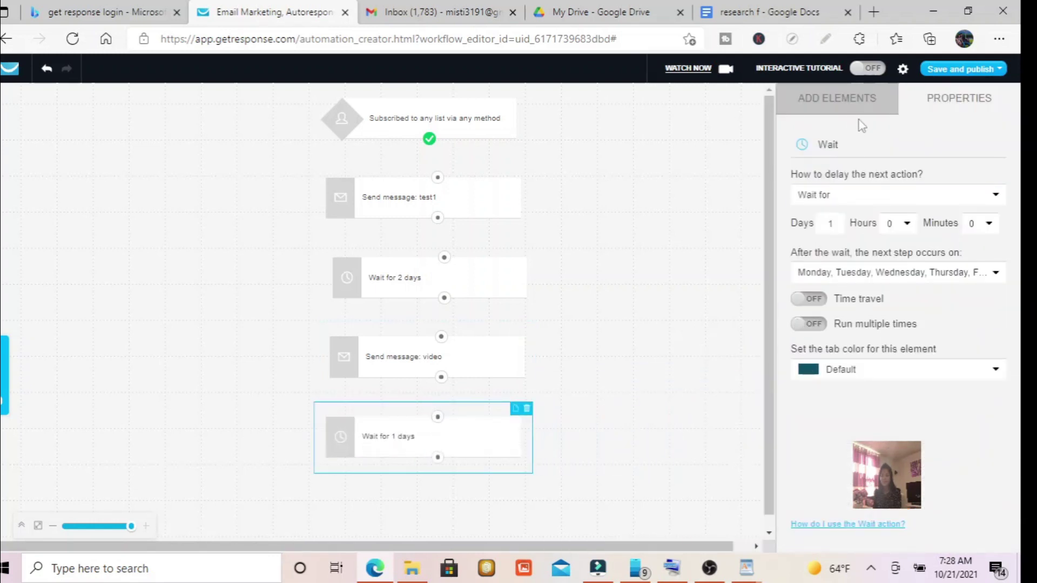
Step: Add another Send message element below the new 1-day Wait element
left_click(837, 98)
left_click_drag(1012, 200, 1012, 349)
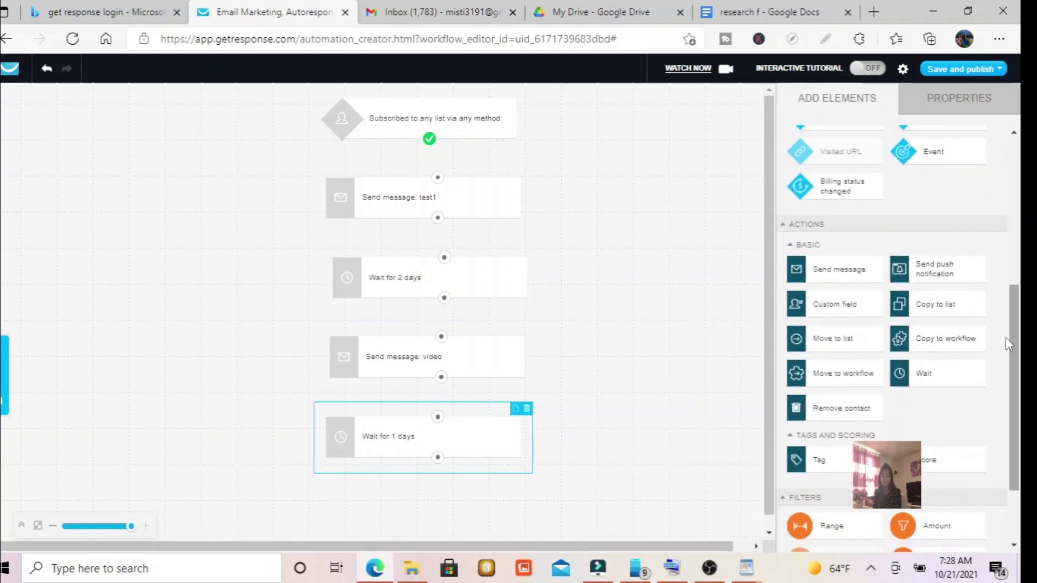
left_click_drag(799, 269, 446, 475)
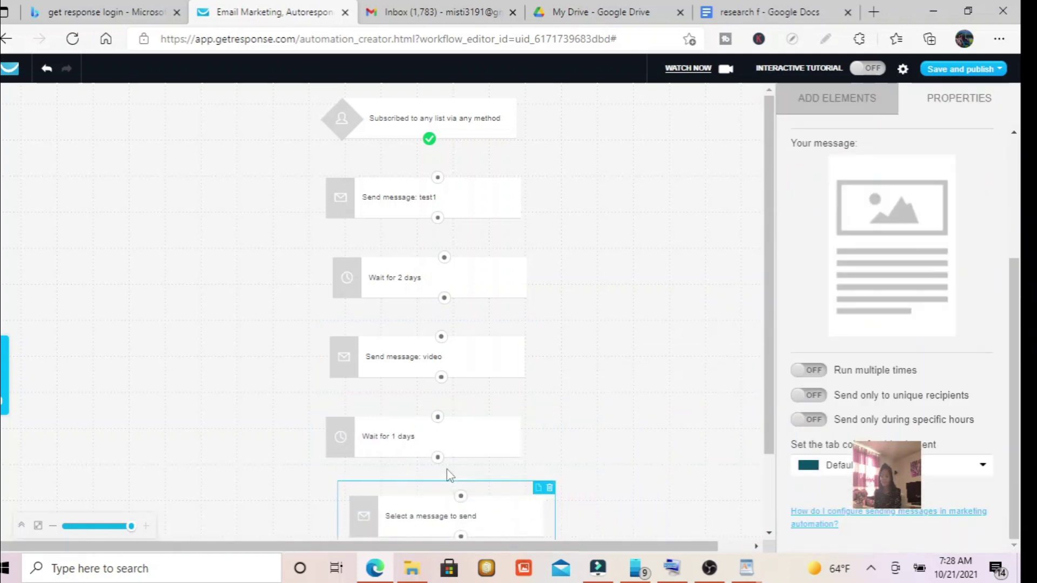
left_click_drag(767, 312, 776, 236)
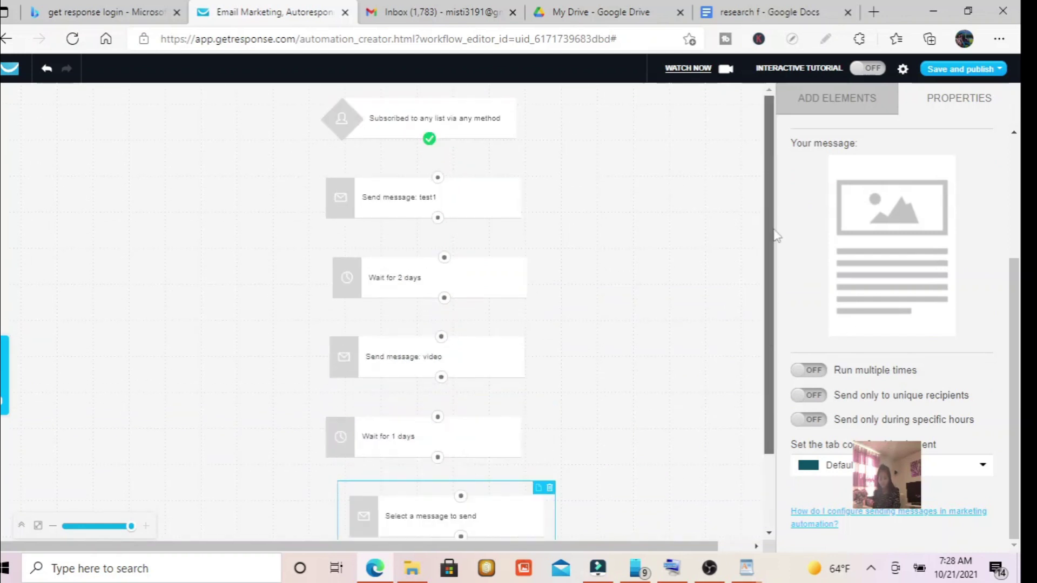
Step: Open the GetResponse dashboard in a new browser tab, keeping the workflow editor open
left_click(162, 9)
left_click(244, 9)
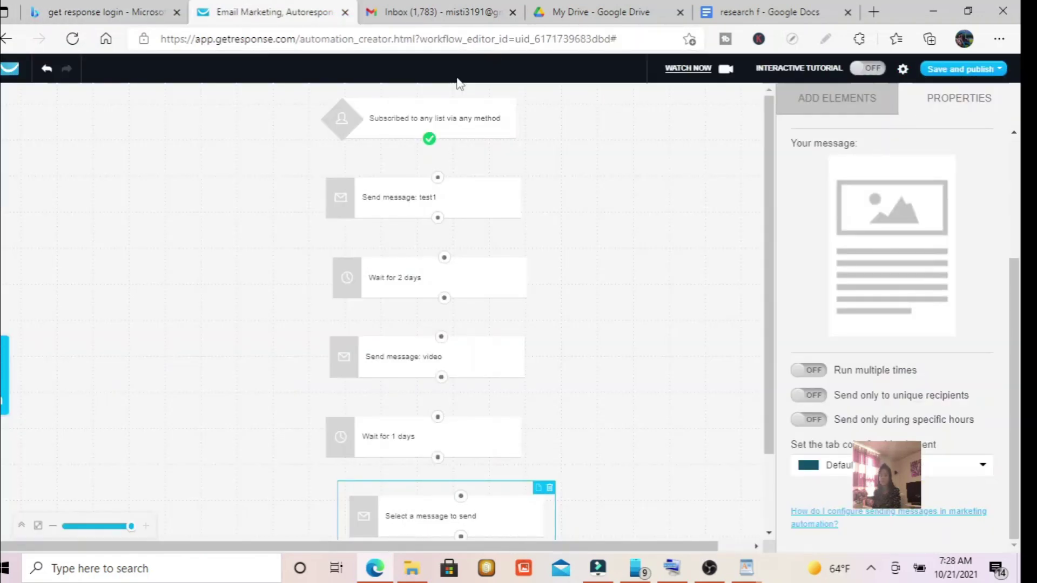
right_click(14, 85)
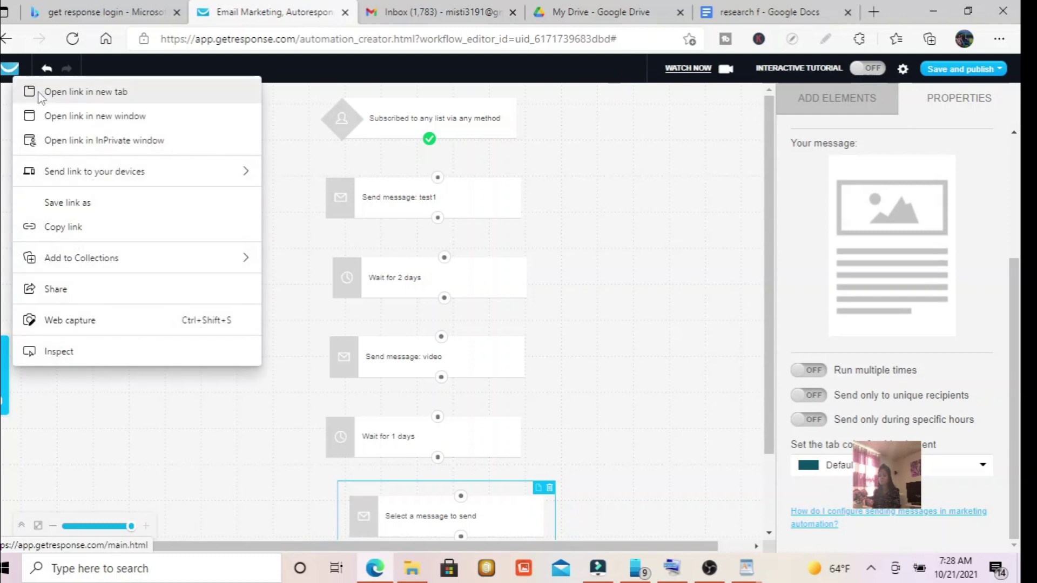
left_click(43, 67)
left_click(335, 7)
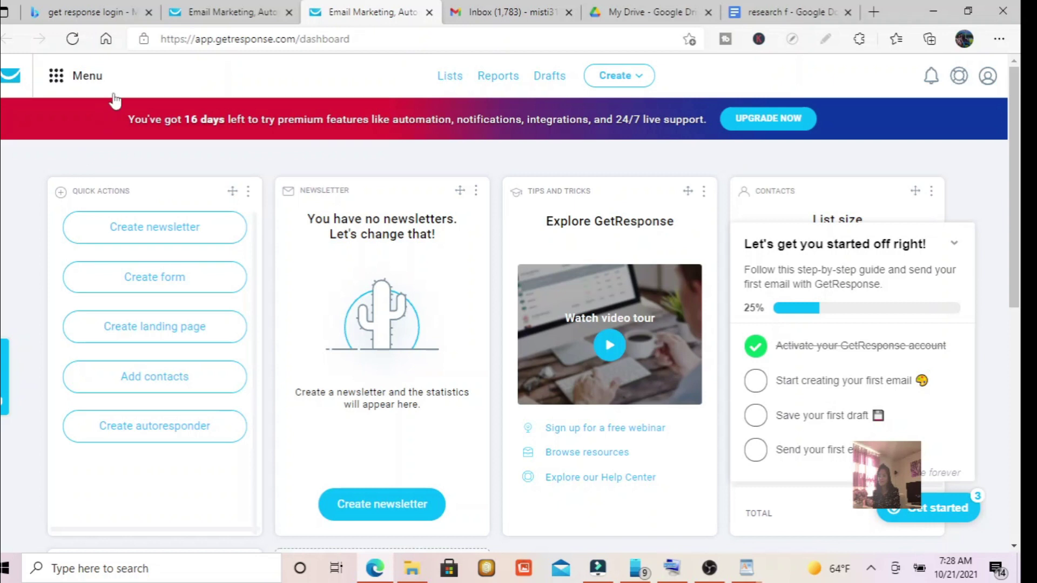
Step: Review the contact lists, check the contacts in Entre Free Ebook, and return to the lists to open that list's options
left_click(449, 75)
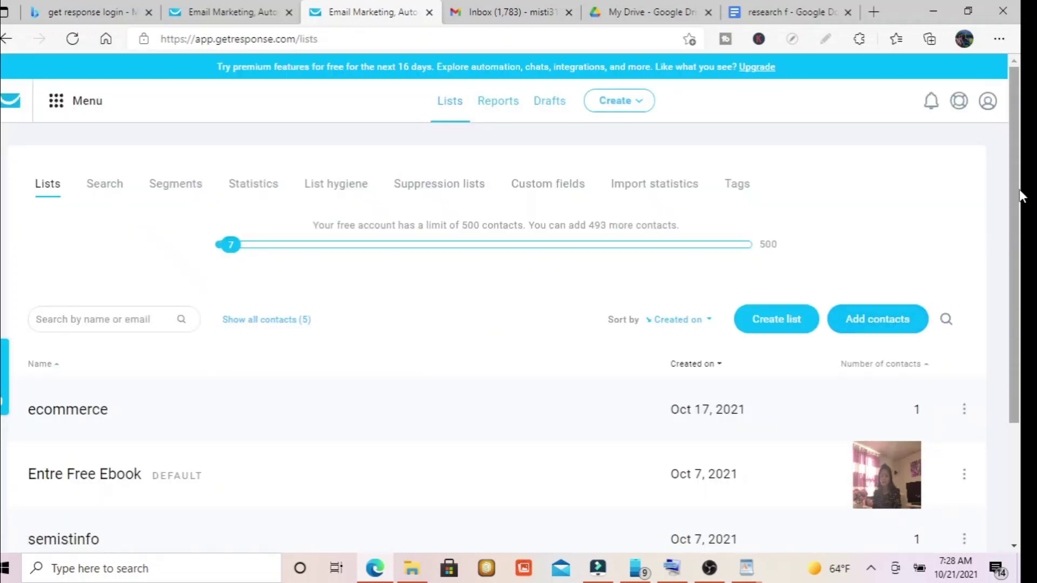
left_click_drag(1015, 192, 1017, 345)
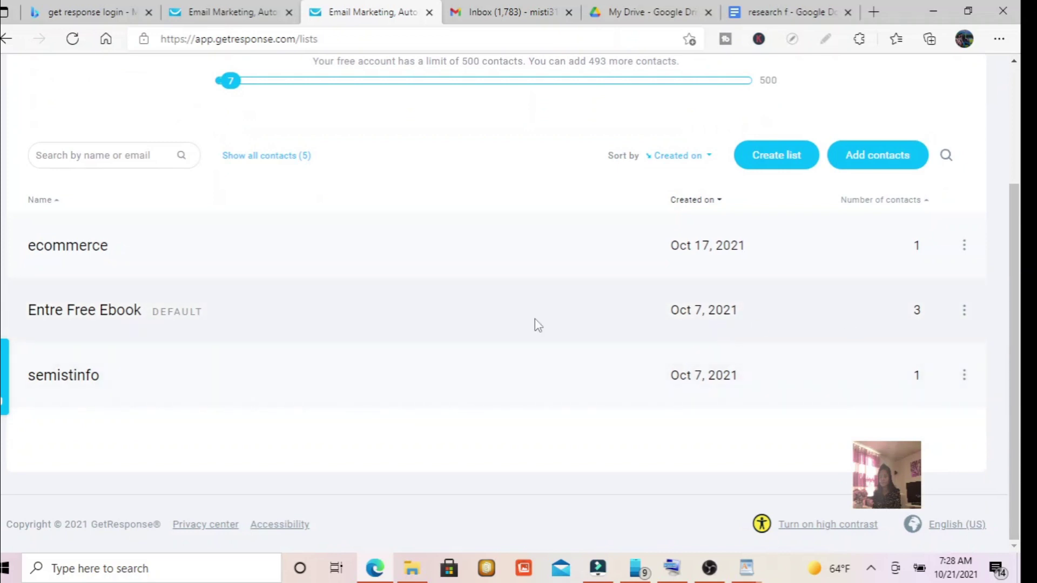
left_click(58, 312)
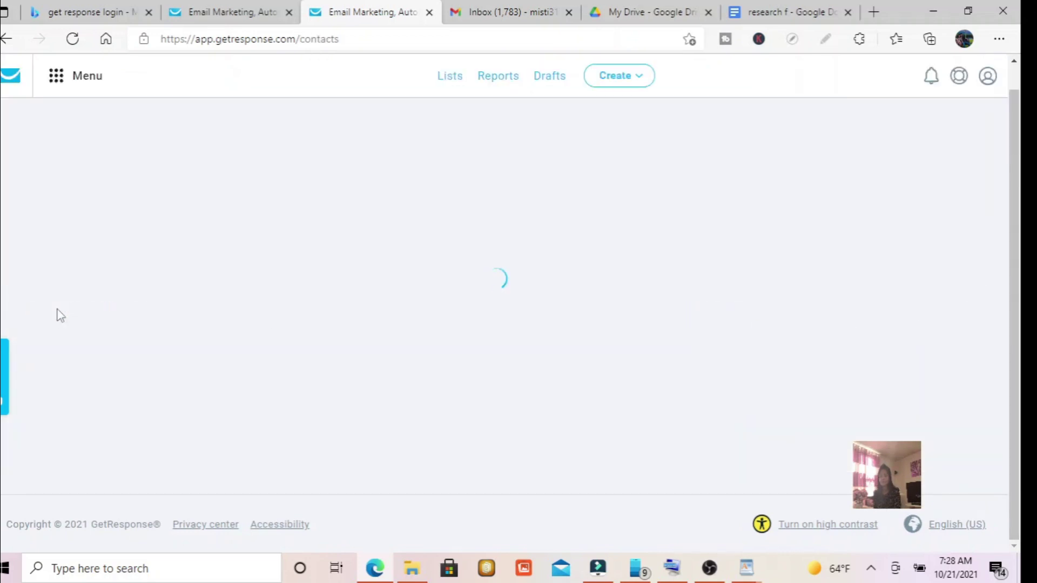
scroll(378, 371, "down", 3)
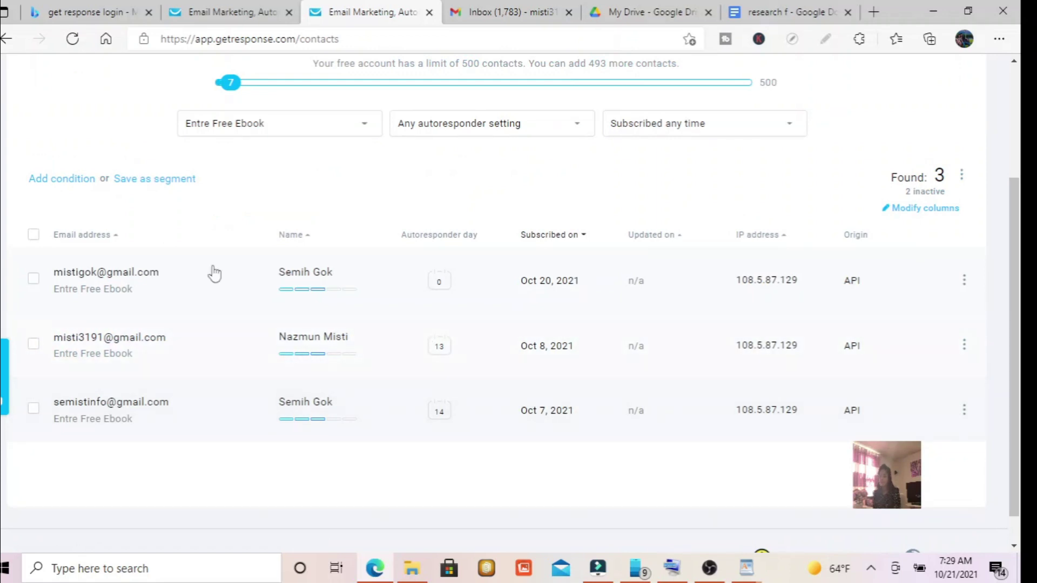
left_click(6, 38)
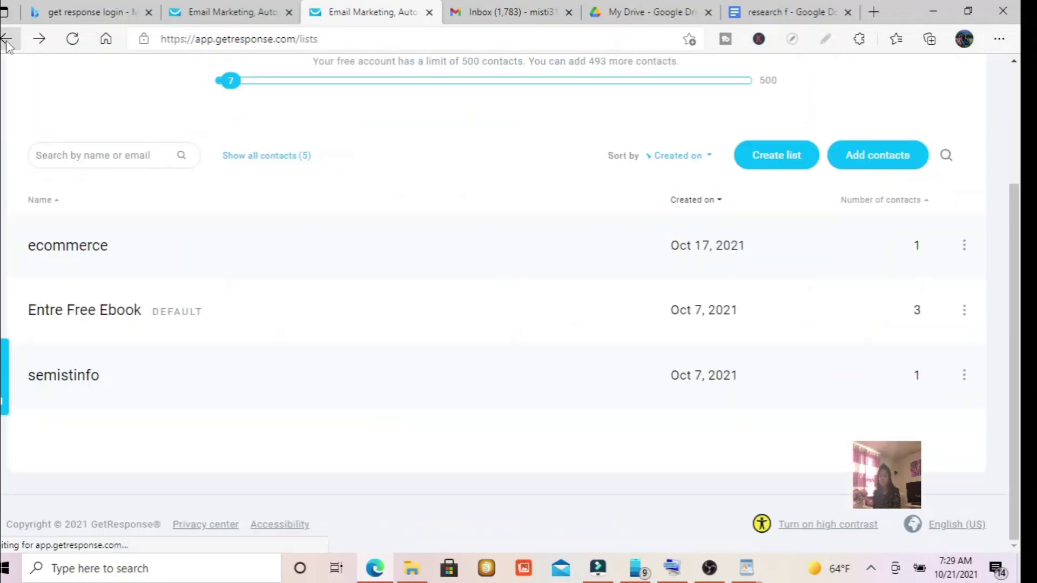
left_click(964, 313)
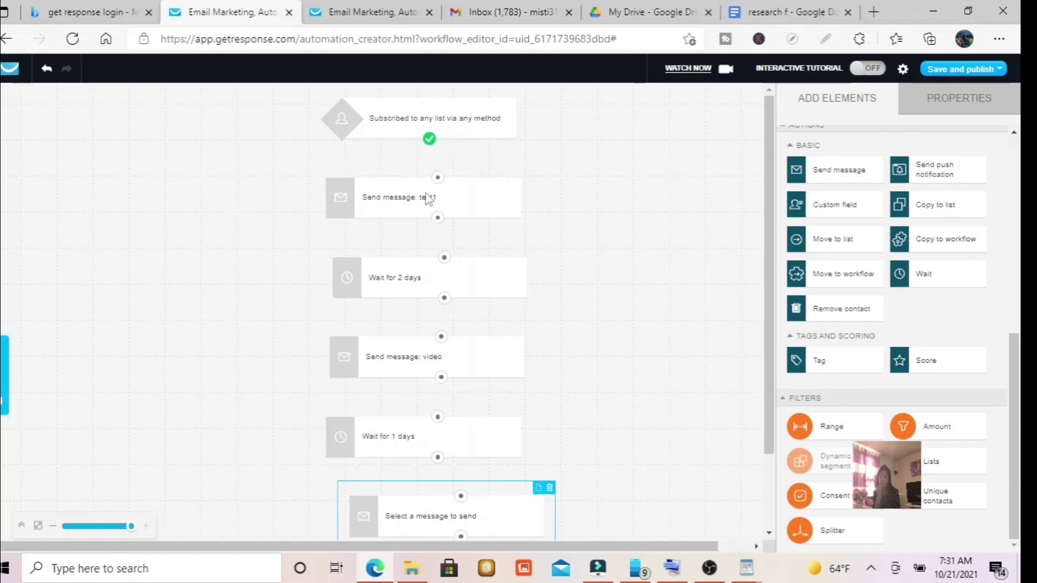
Step: In the workflow editor, connect the Subscribed condition to "Send message: test1" and that message to "Wait for 2 days"
left_click_drag(431, 143, 437, 180)
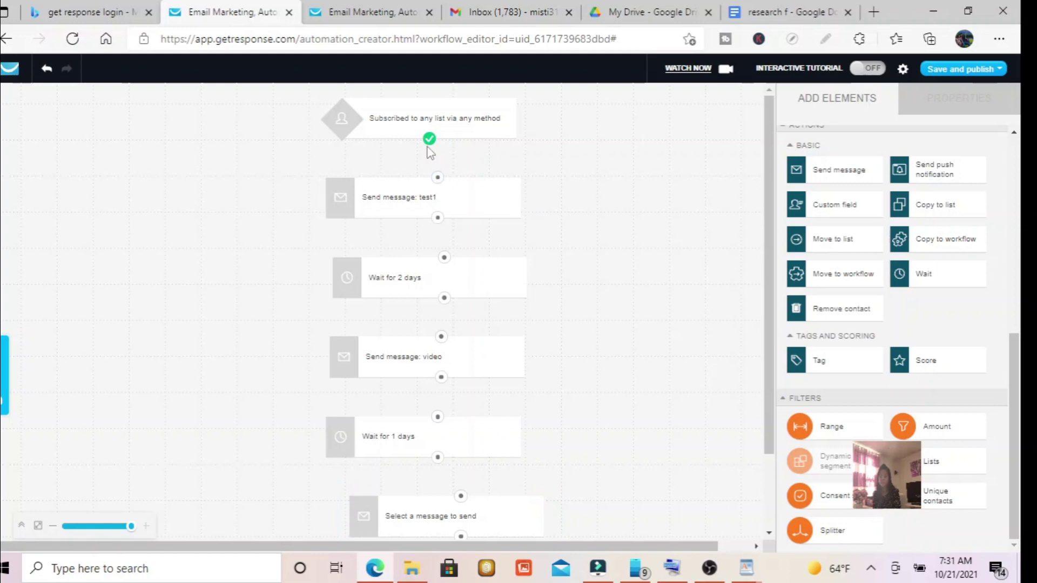
left_click(435, 150)
left_click(497, 181)
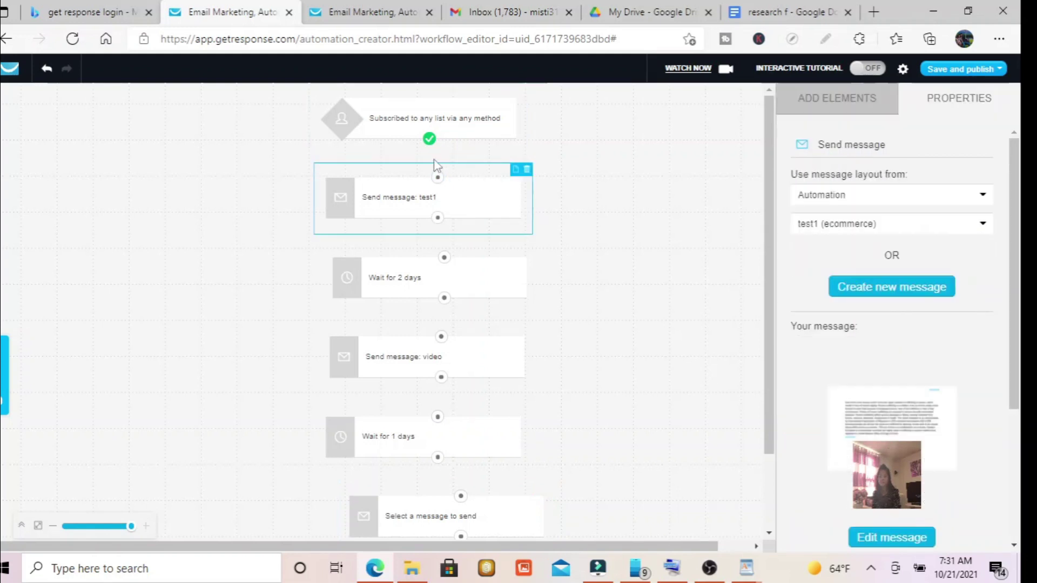
left_click_drag(429, 141, 438, 179)
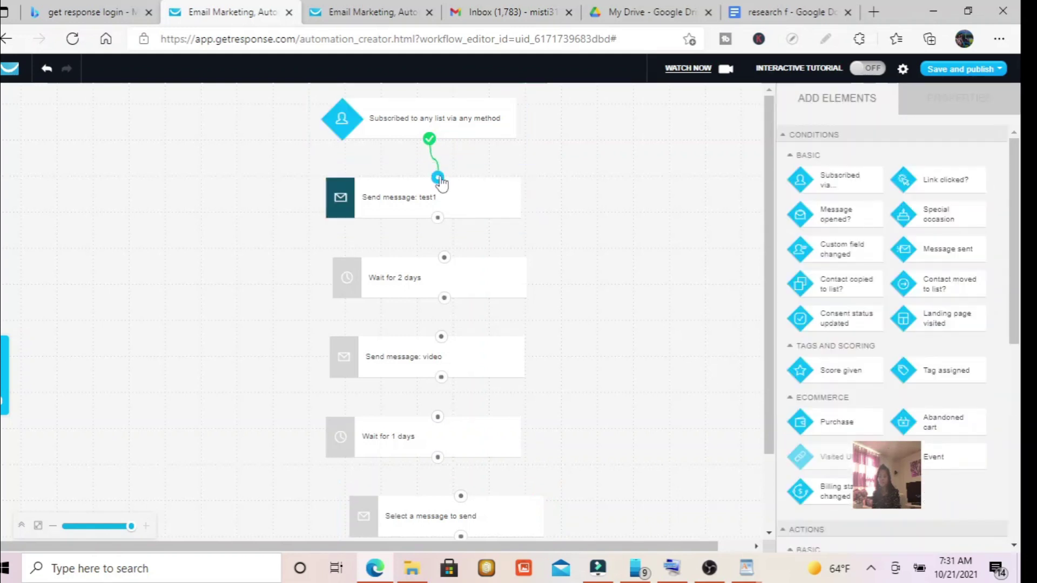
left_click_drag(437, 221, 444, 257)
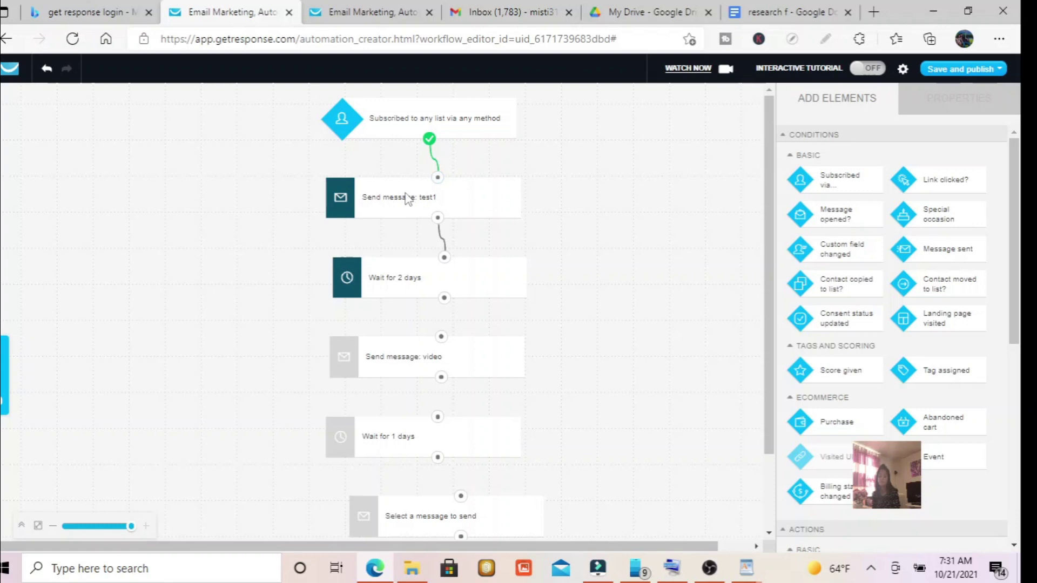
Step: Connect "Wait for 2 days" to "Send message: video", and that message to "Wait for 1 days"
left_click_drag(444, 298, 440, 348)
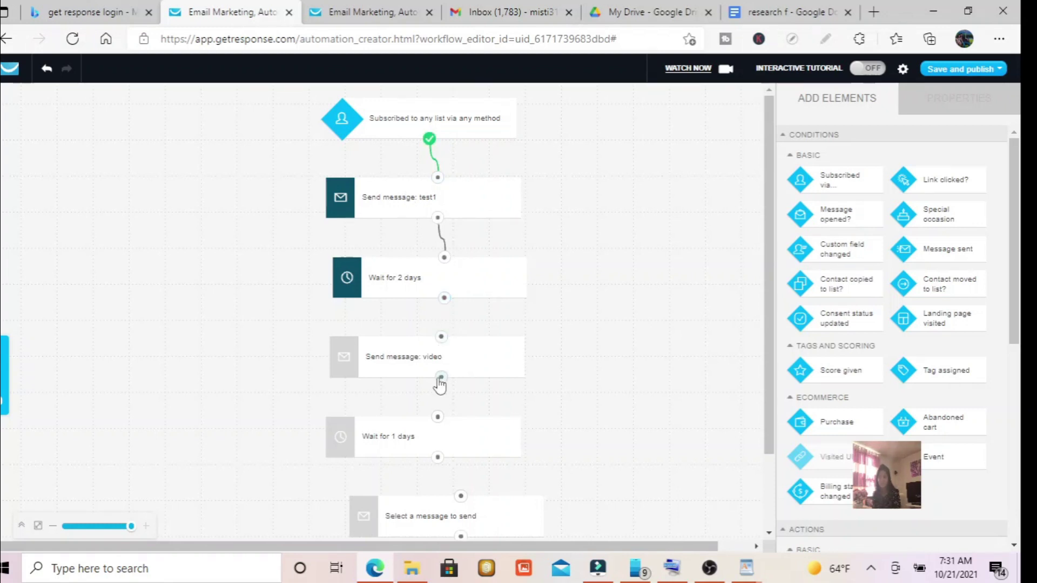
left_click(443, 299)
left_click_drag(444, 298, 442, 340)
left_click_drag(441, 377, 438, 424)
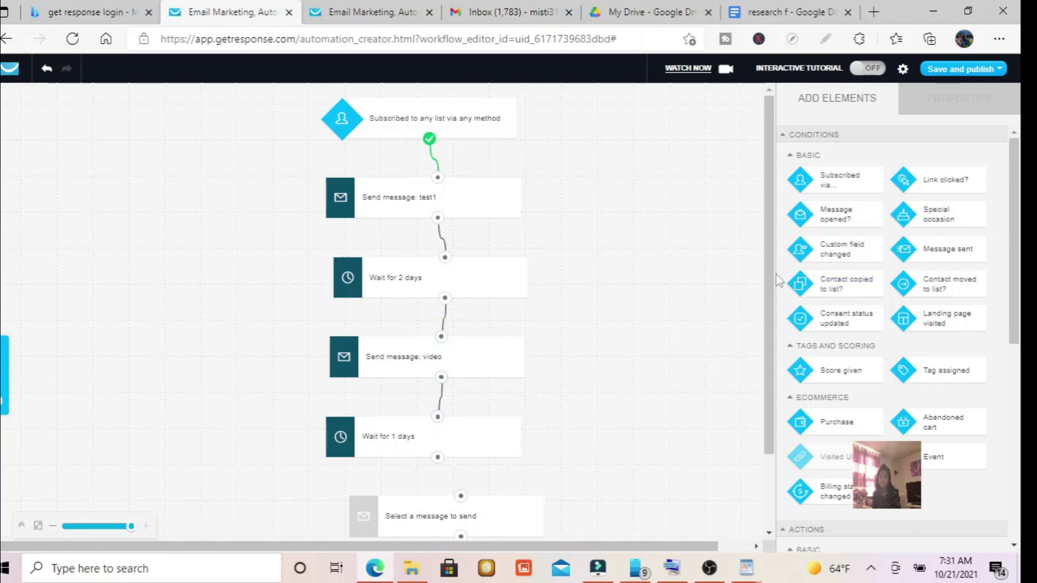
Step: Connect "Wait for 1 days" to the last, still unassigned Send message element
scroll(770, 320, "down", 1)
scroll(770, 320, "down", 1)
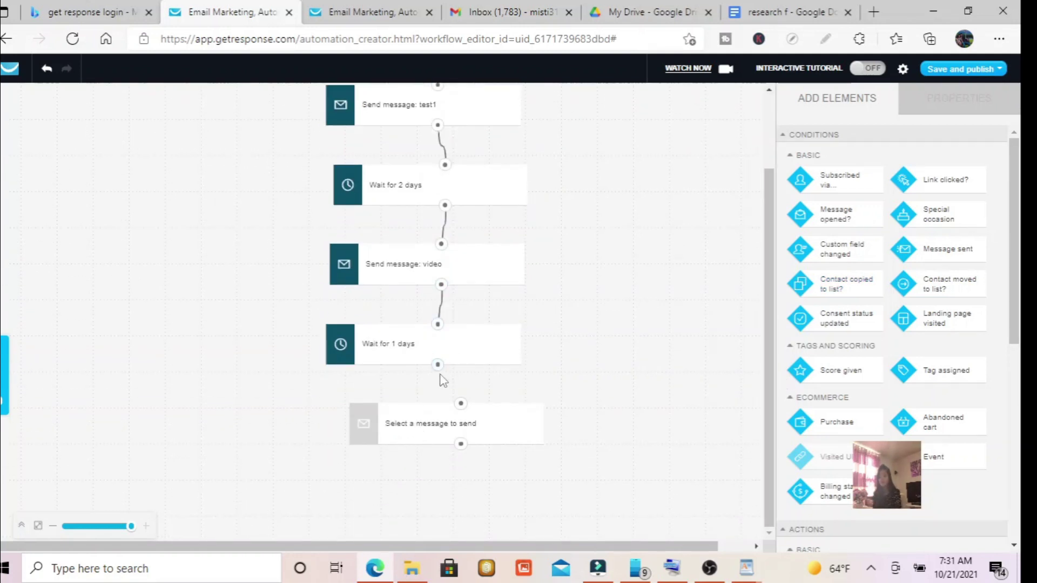
left_click_drag(438, 366, 461, 403)
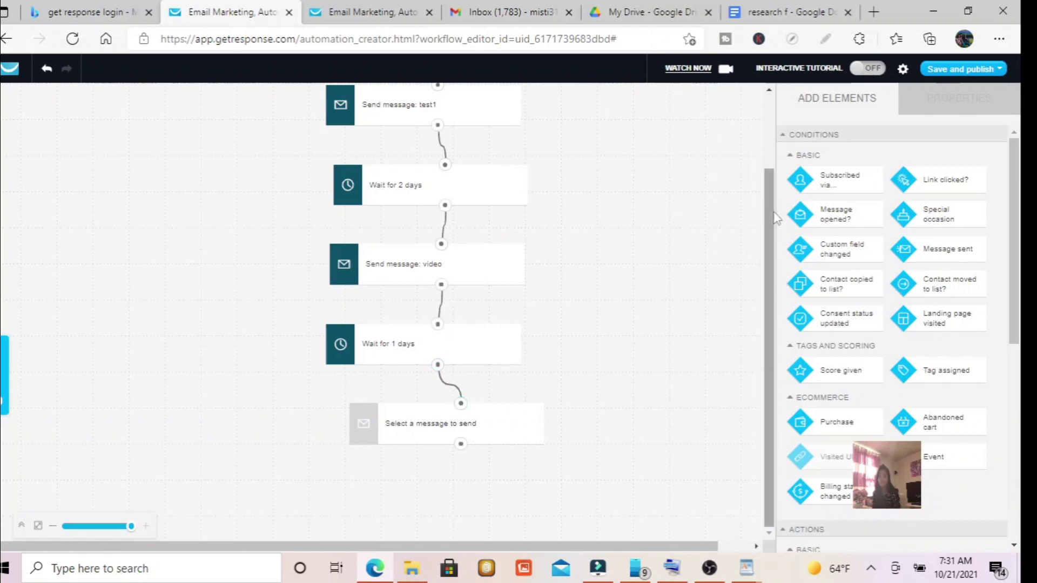
left_click_drag(769, 297, 768, 210)
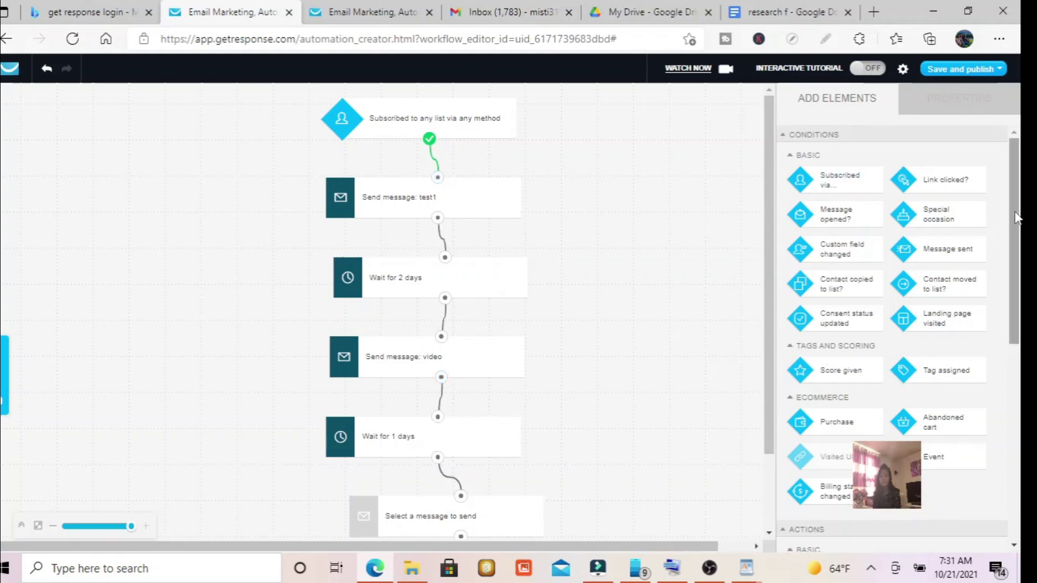
left_click_drag(1015, 218, 1019, 298)
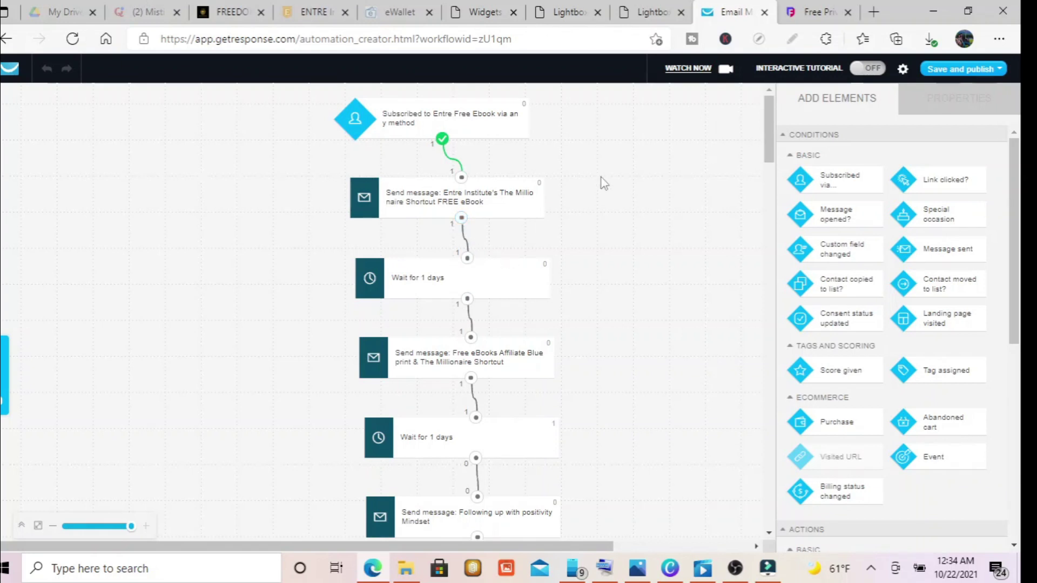
Step: In the Entre Free Ebook workflow, replace the 1-day Wait after the first message with a "Message opened?" condition
left_click_drag(774, 128, 812, 92)
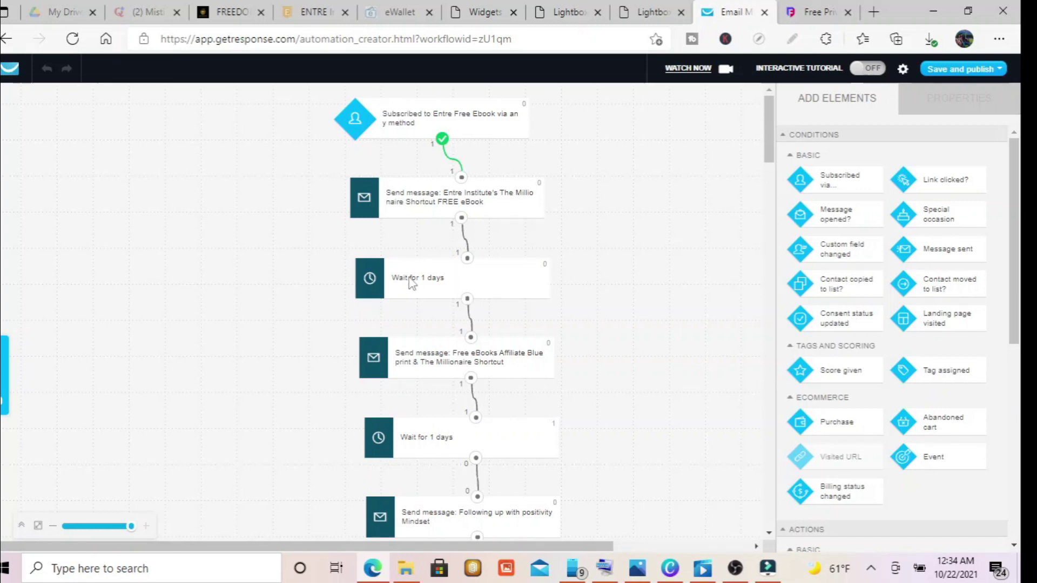
left_click(445, 279)
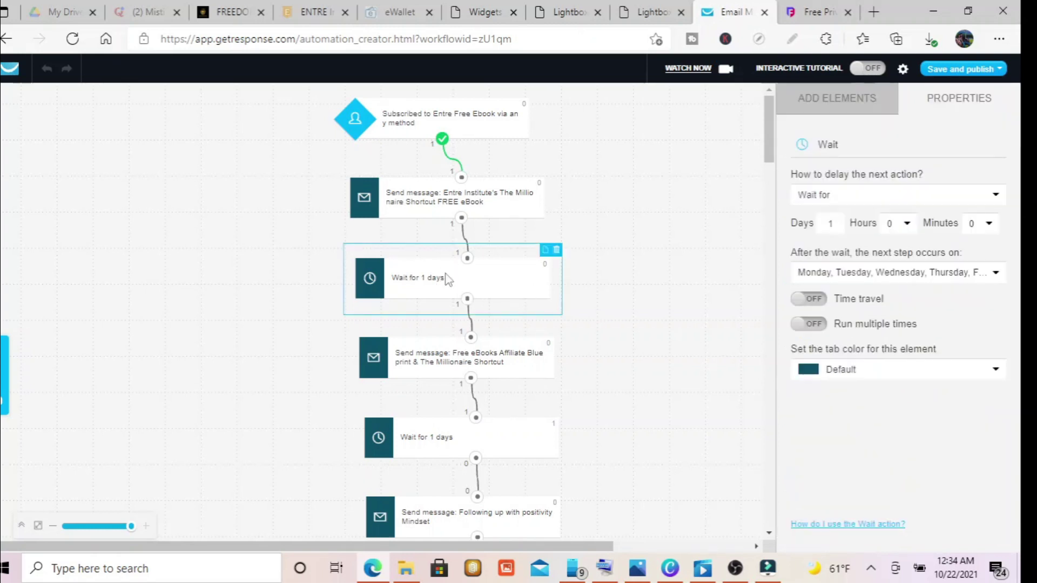
left_click(557, 250)
left_click_drag(848, 220, 443, 244)
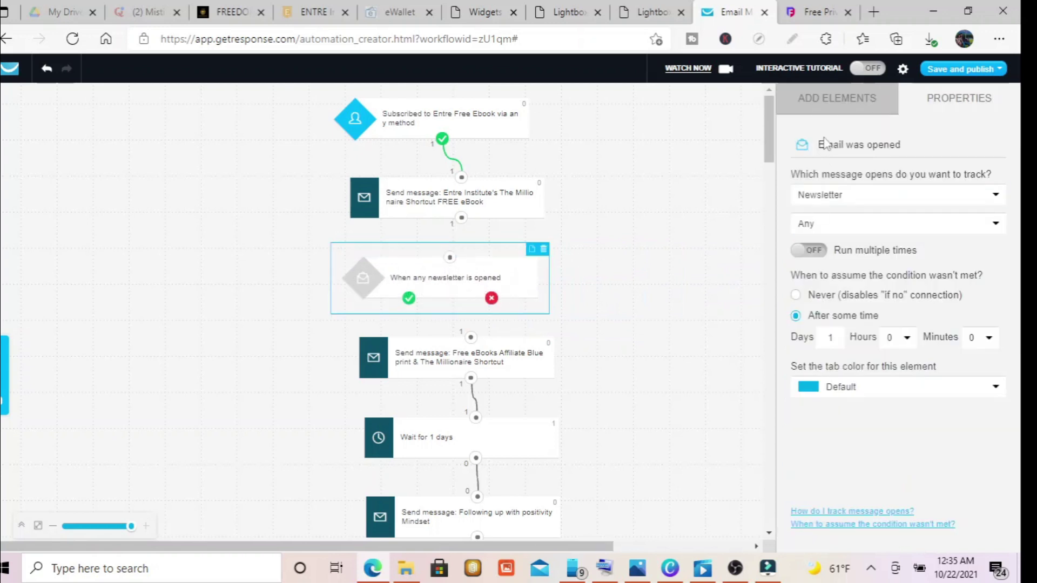
Step: Connect the opened condition's "no" branch to the Free eBooks Affiliate Blueprint message, and the first FREE eBook message to the condition
left_click(825, 105)
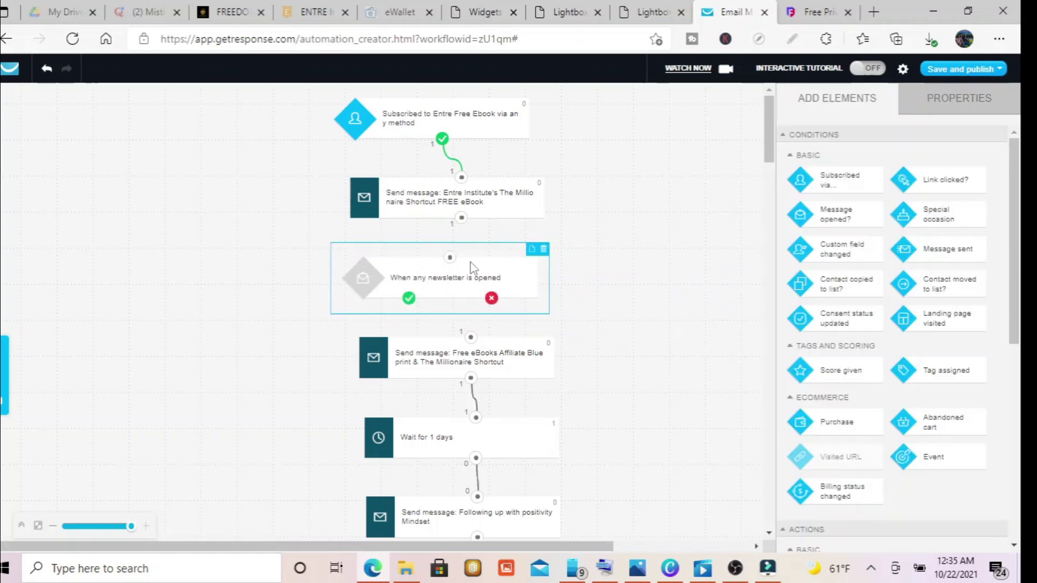
left_click_drag(473, 334, 493, 301)
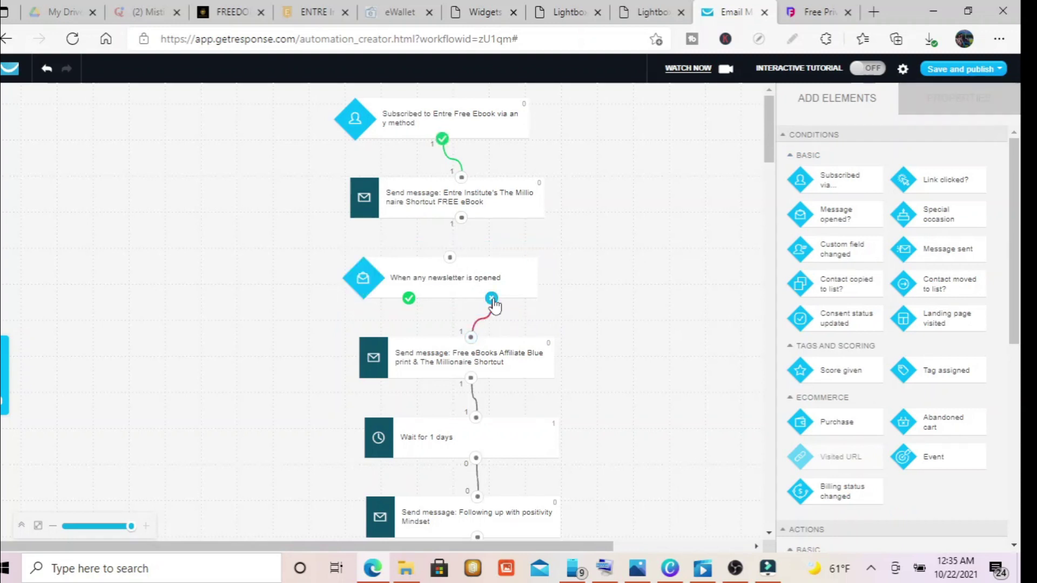
left_click_drag(461, 218, 450, 256)
Step: Delete the 1-day Wait element below the Free eBooks Affiliate Blueprint message
left_click(477, 436)
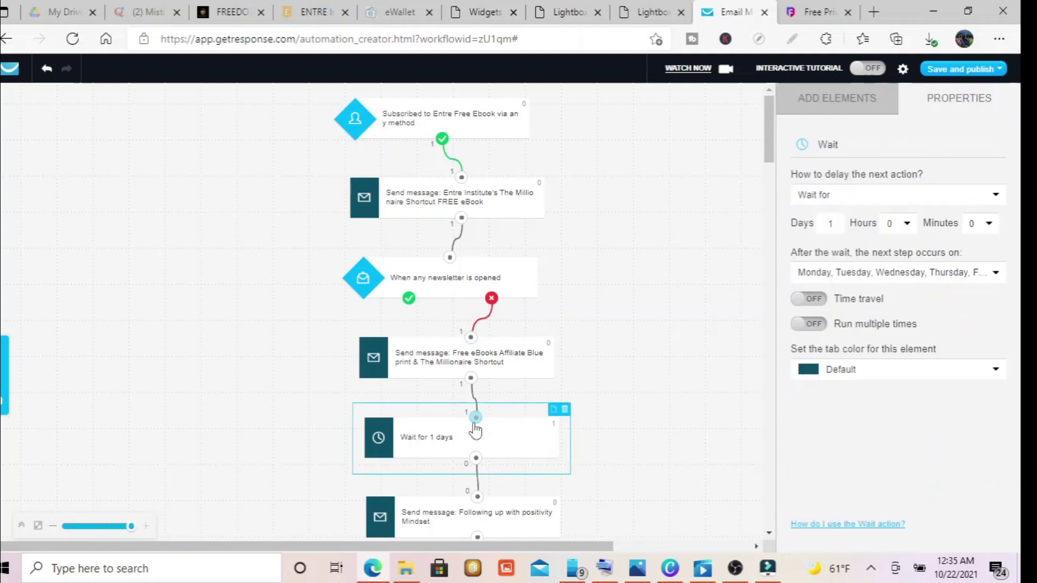
left_click(562, 413)
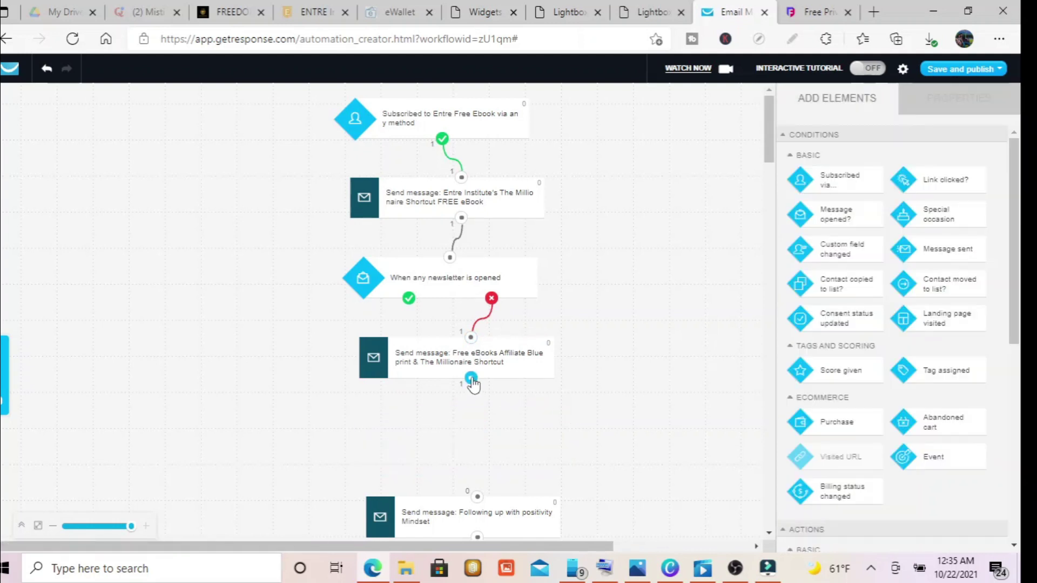
Step: Connect the output of the Free eBooks Affiliate Blueprint message back to the input of the first FREE eBook message
left_click_drag(473, 382, 468, 181)
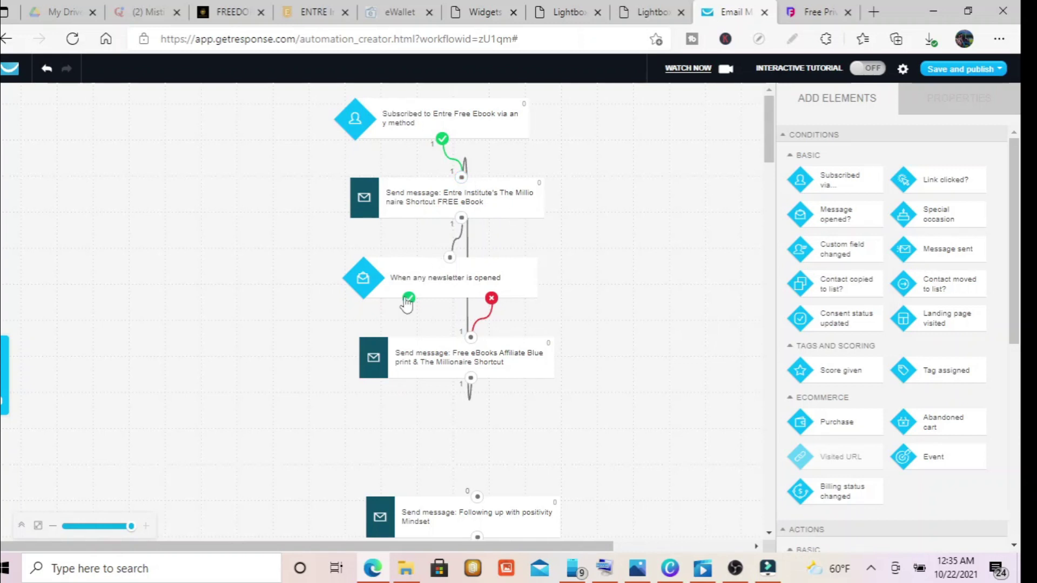
Step: Add a 1-day Wait element and connect it between the opened condition's "yes" branch and the "Following up with positivity Mindset" message
left_click_drag(1018, 204, 1023, 368)
left_click_drag(922, 348, 200, 258)
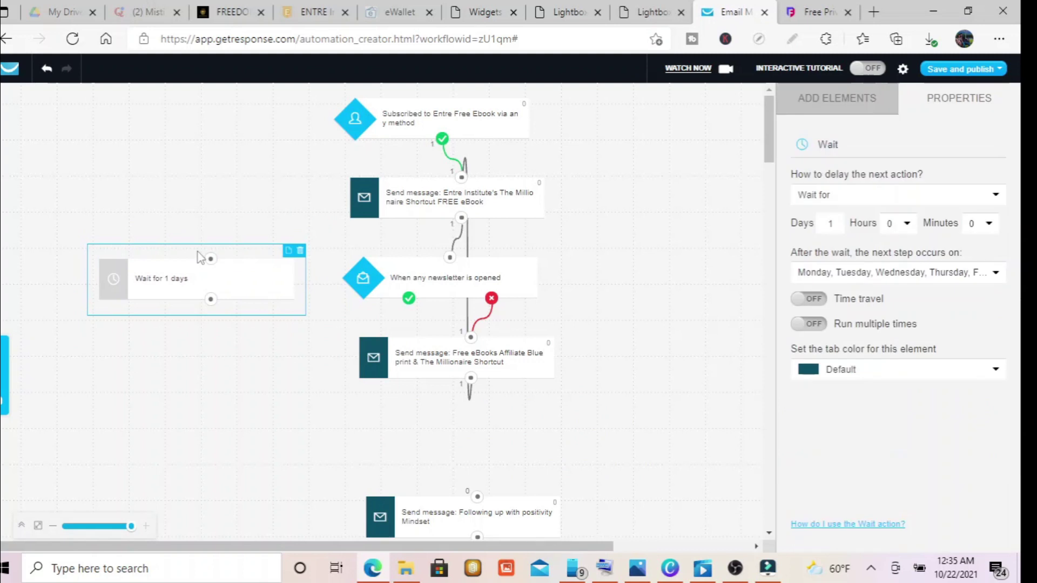
left_click(867, 109)
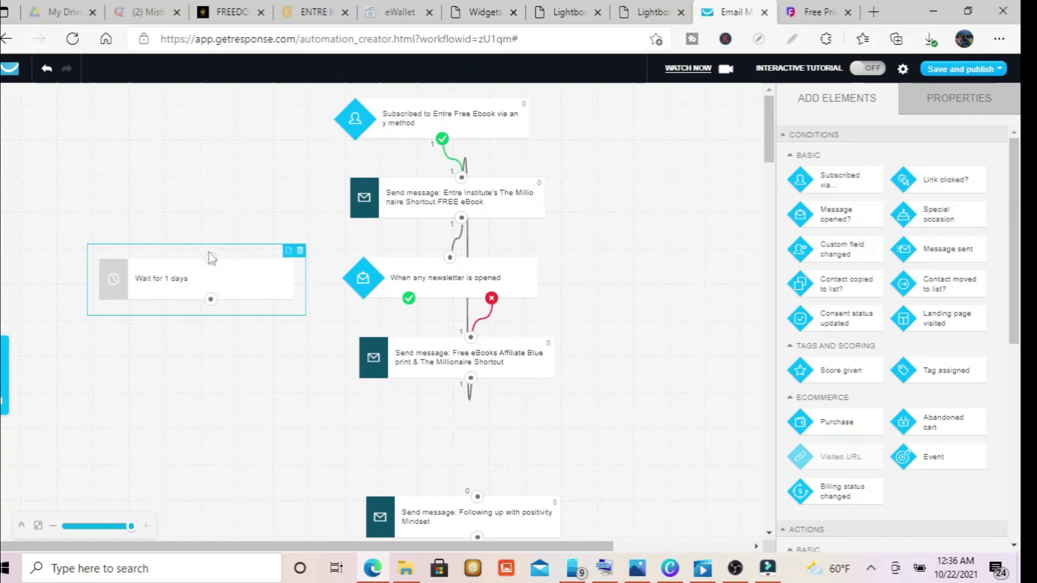
left_click_drag(211, 259, 409, 298)
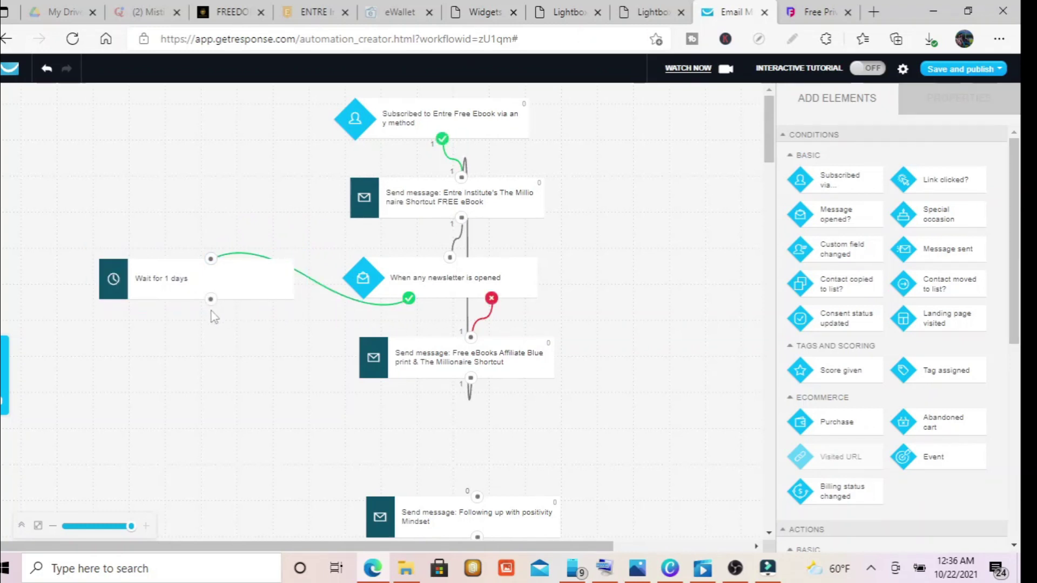
left_click_drag(210, 301, 485, 504)
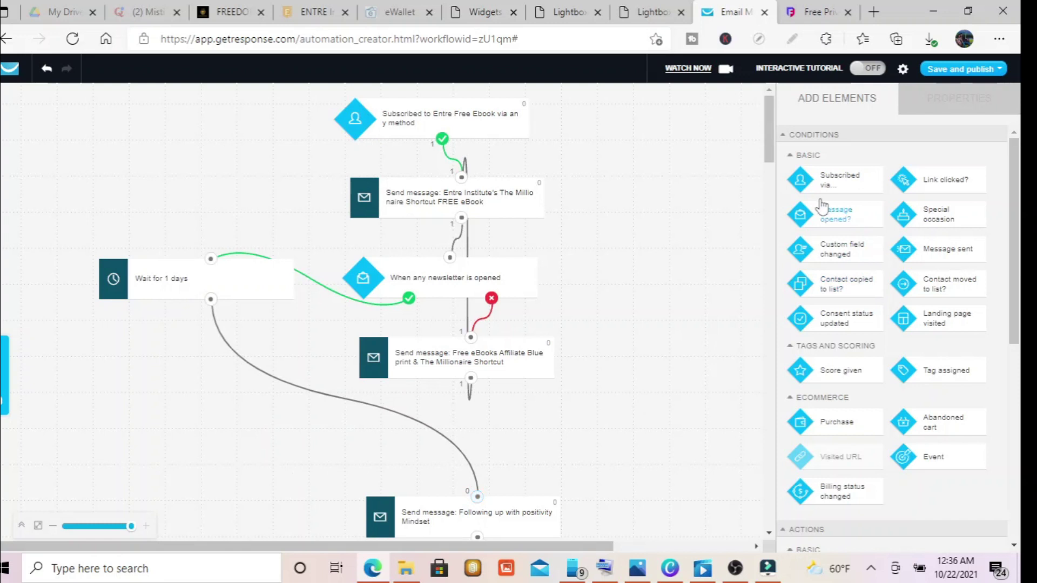
scroll(782, 156, "down", 2)
scroll(785, 172, "up", 2)
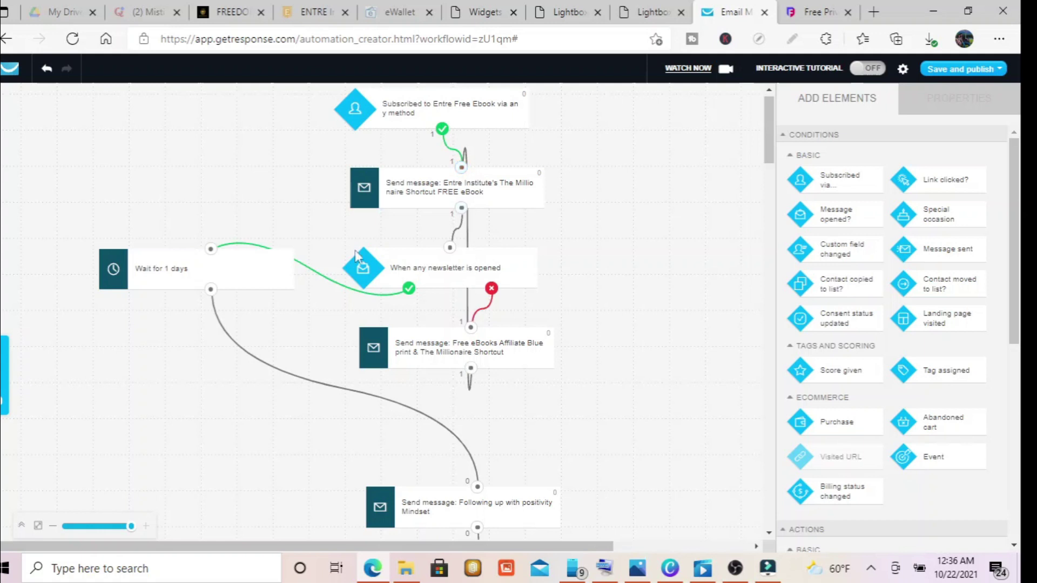
left_click_drag(769, 134, 802, 222)
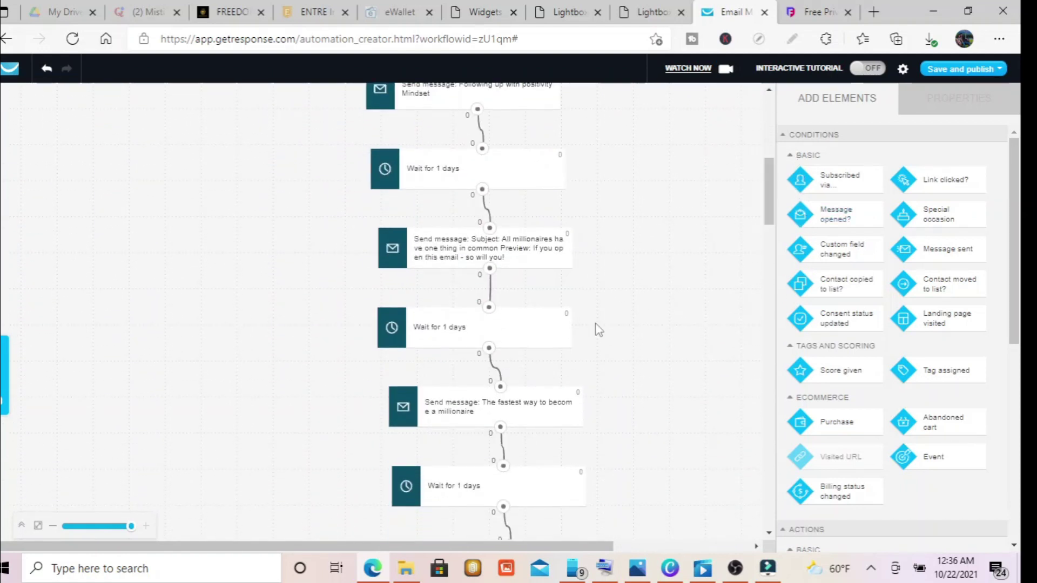
left_click(469, 335)
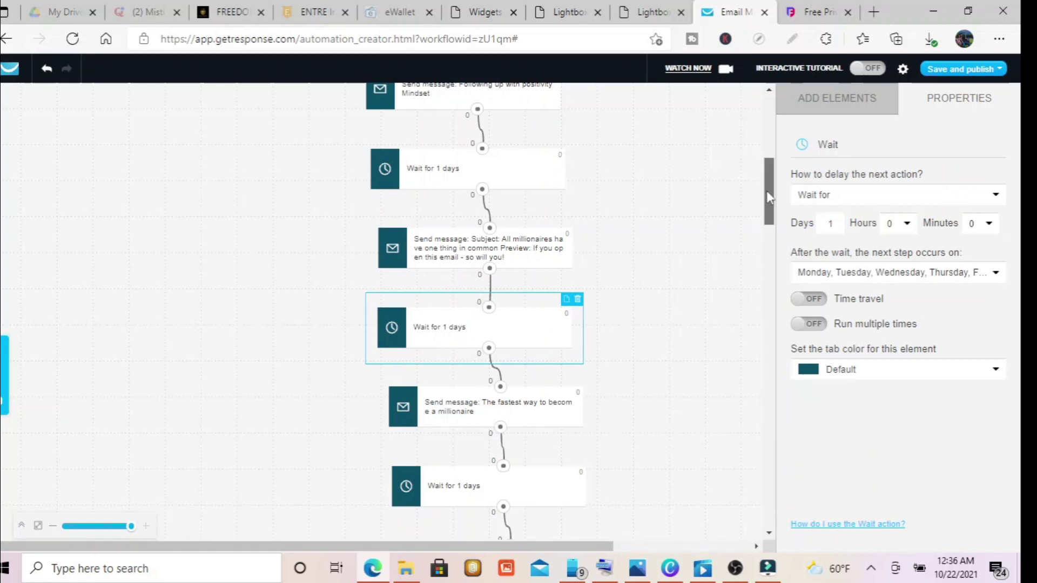
left_click_drag(768, 196, 768, 135)
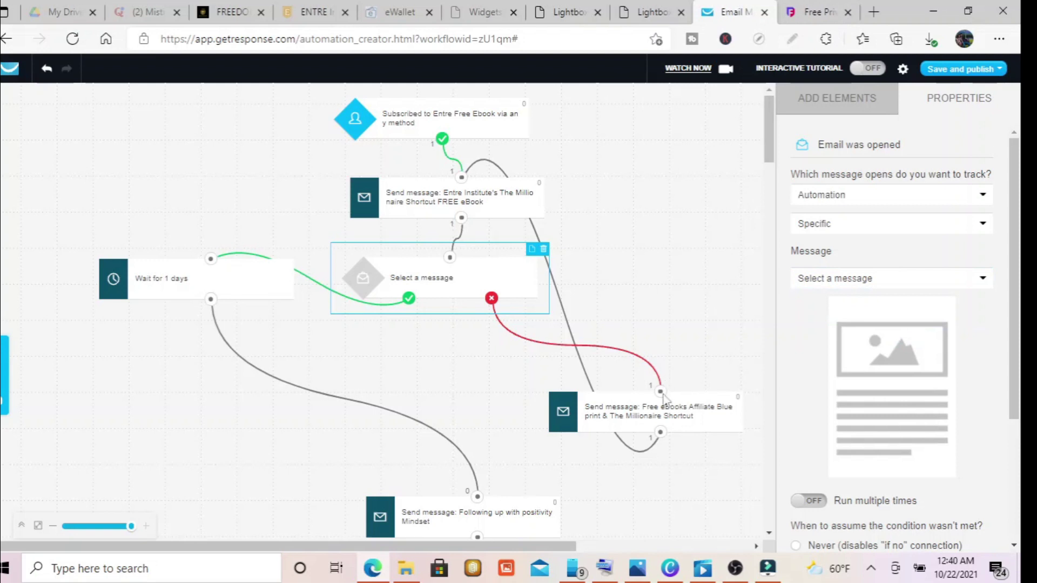
Step: Set the message-opened condition to track the specific automation message "Free eBooks Affiliate Blueprint & The Millionaire Shortcut"
left_click(848, 200)
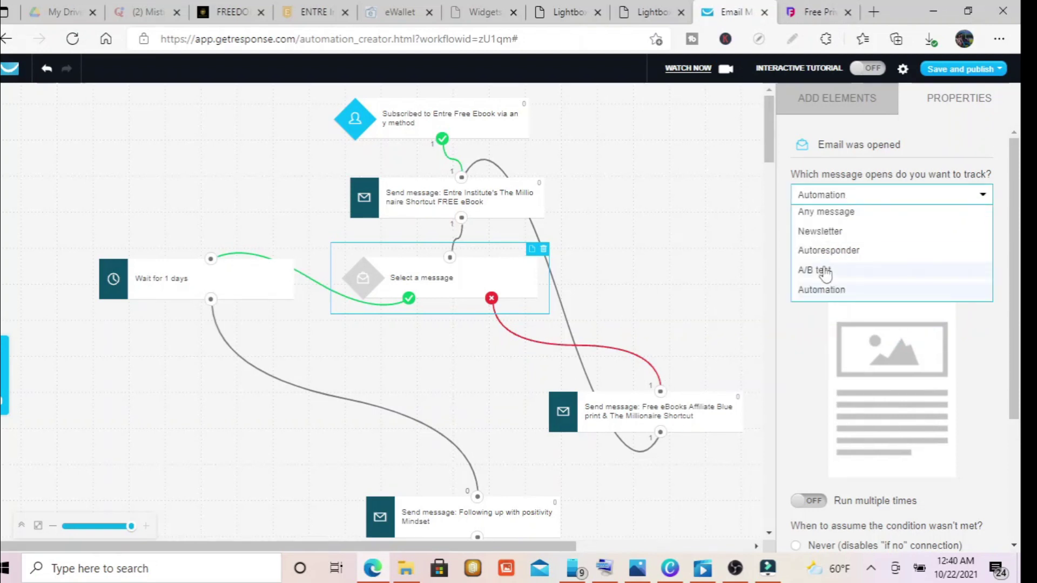
left_click(827, 212)
left_click(840, 197)
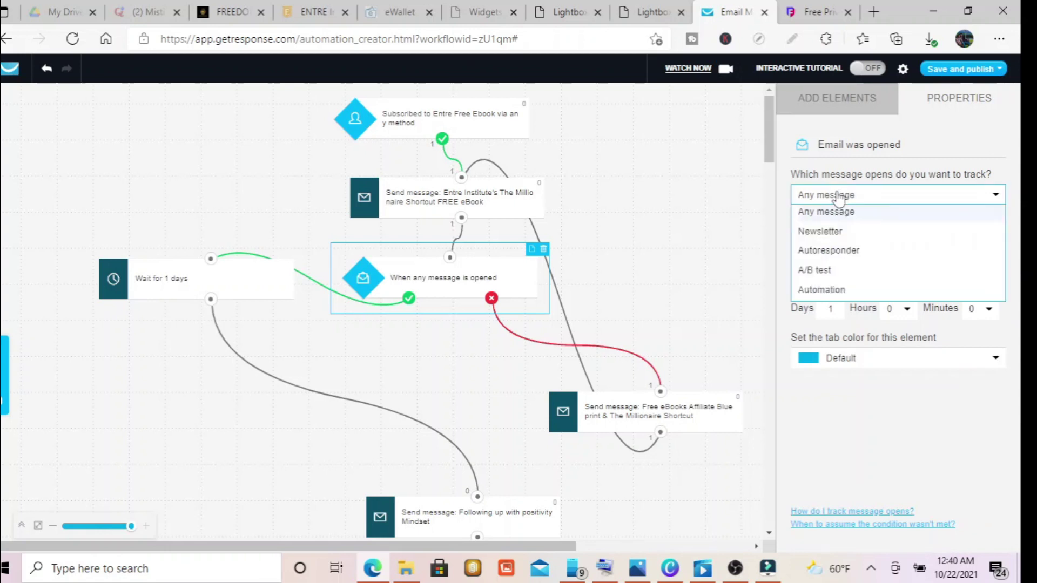
left_click(822, 290)
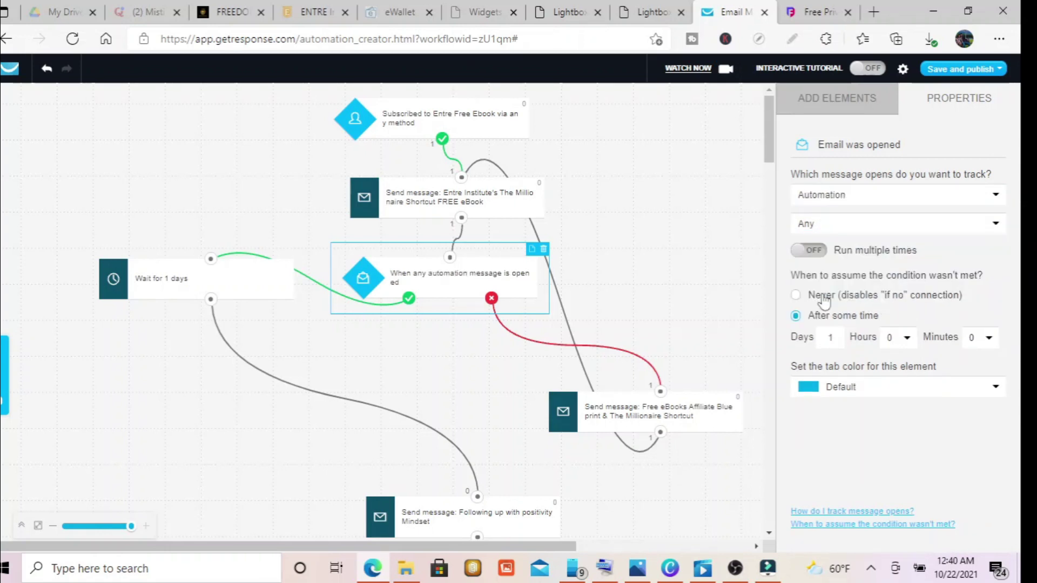
left_click(859, 223)
left_click(827, 262)
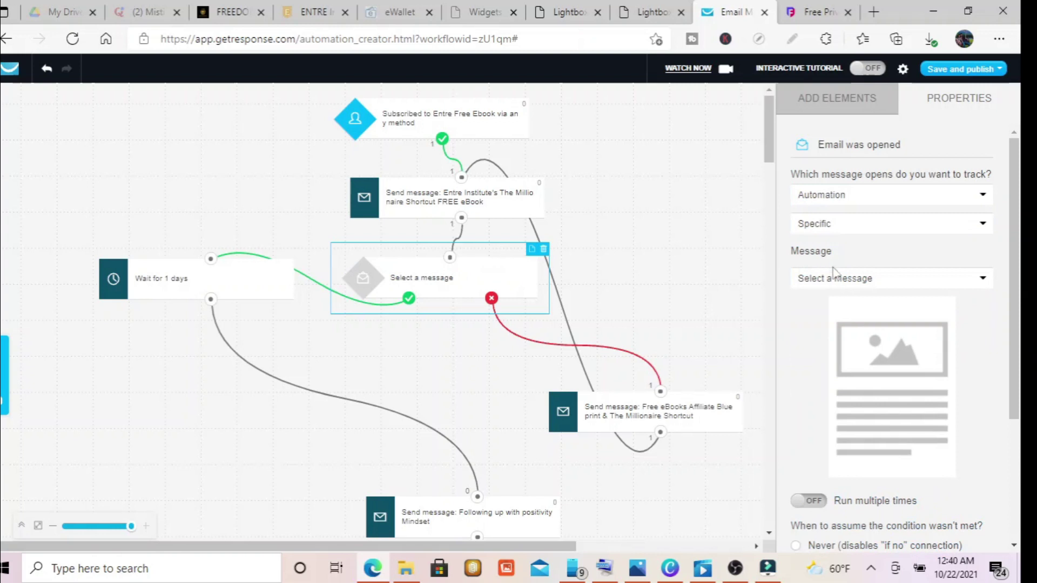
left_click(839, 279)
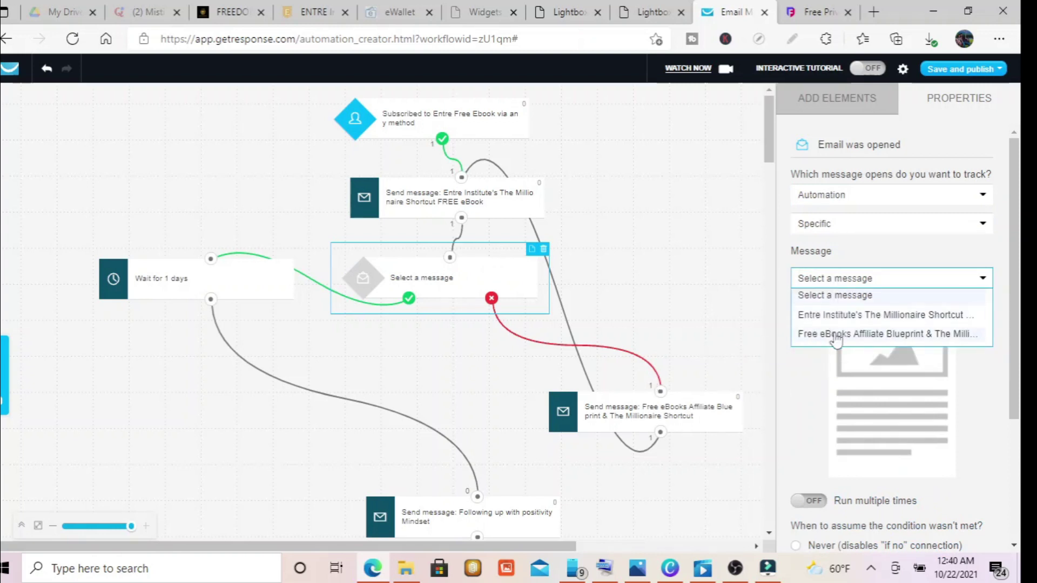
left_click(836, 335)
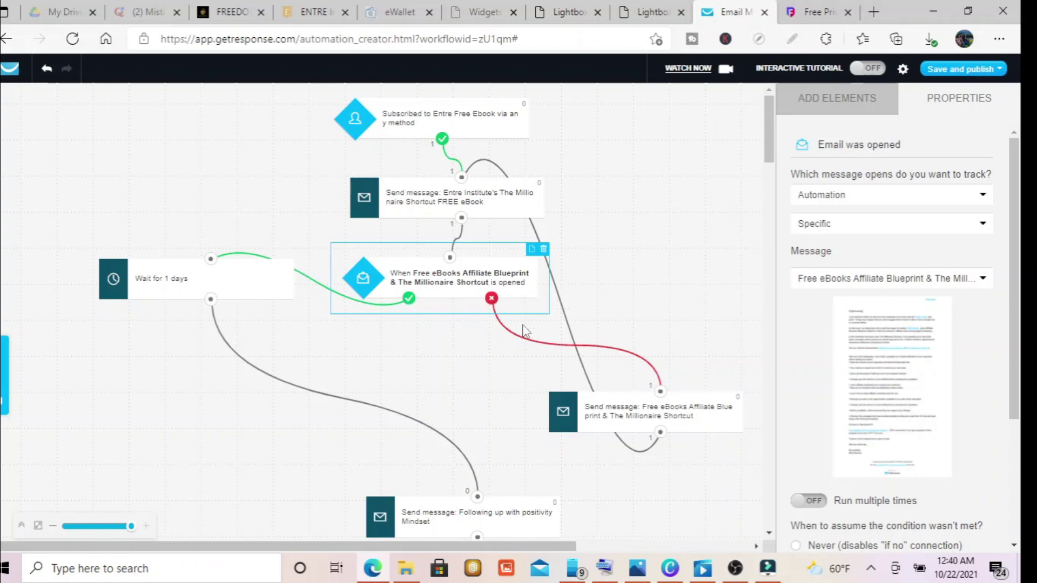
mouse_move(770, 134)
left_mouse_down()
mouse_move(796, 359)
mouse_move(801, 222)
mouse_move(787, 169)
mouse_move(783, 361)
mouse_move(786, 232)
mouse_move(771, 123)
left_mouse_up()
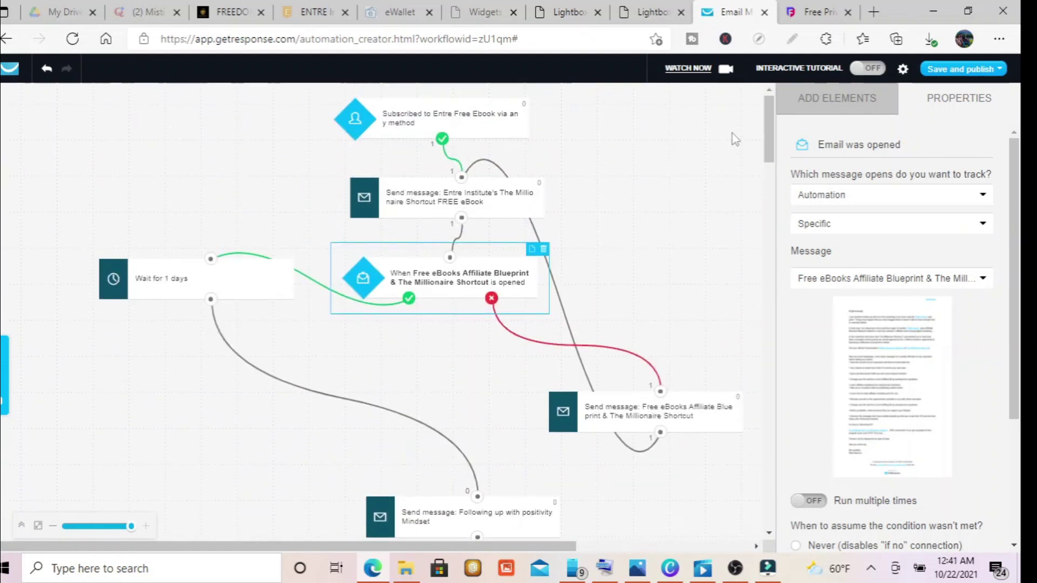